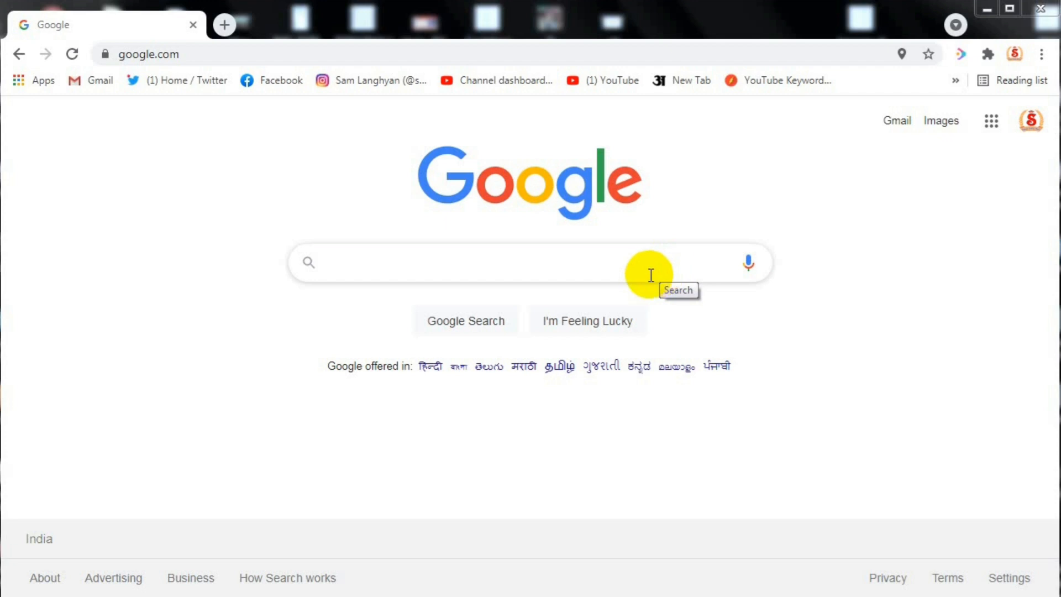
Search Google for 'one time registration' using the suggested query
left_click(633, 270)
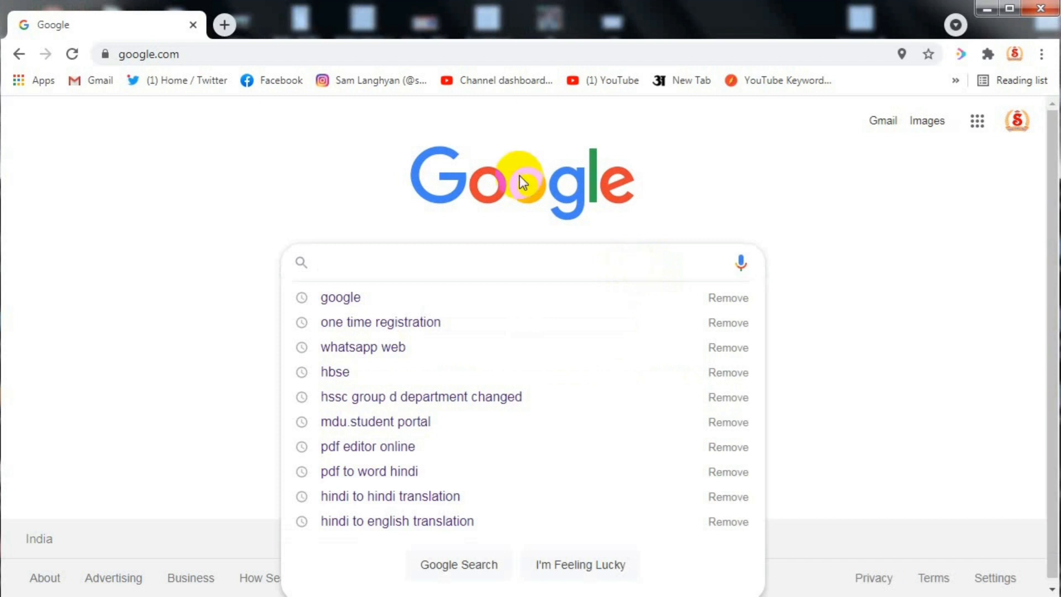
left_click(406, 323)
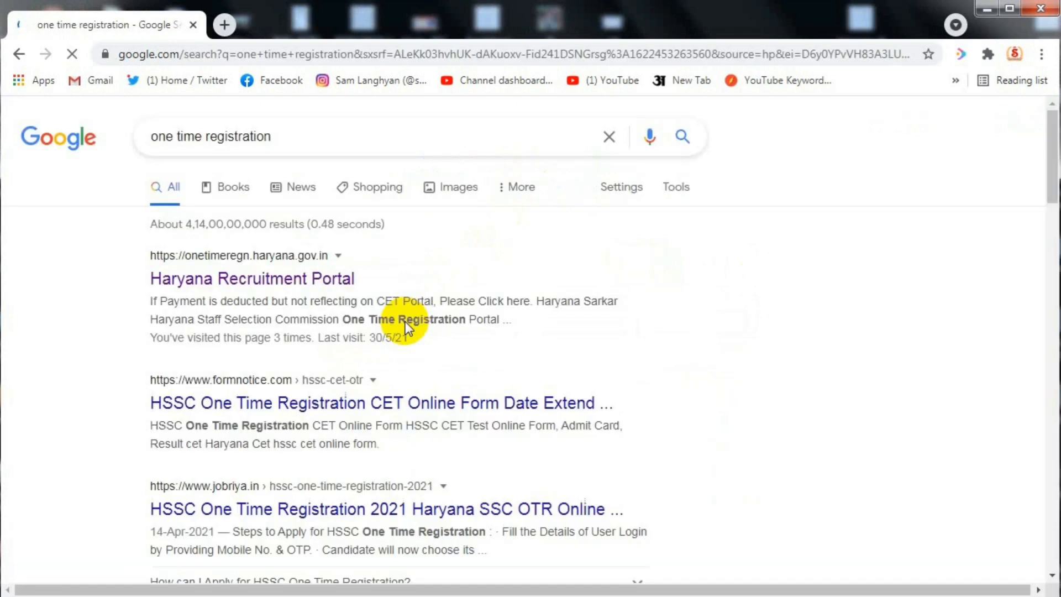
Open the Haryana Recruitment Portal result and dismiss the 30th June 2021 deadline notice
left_click(274, 294)
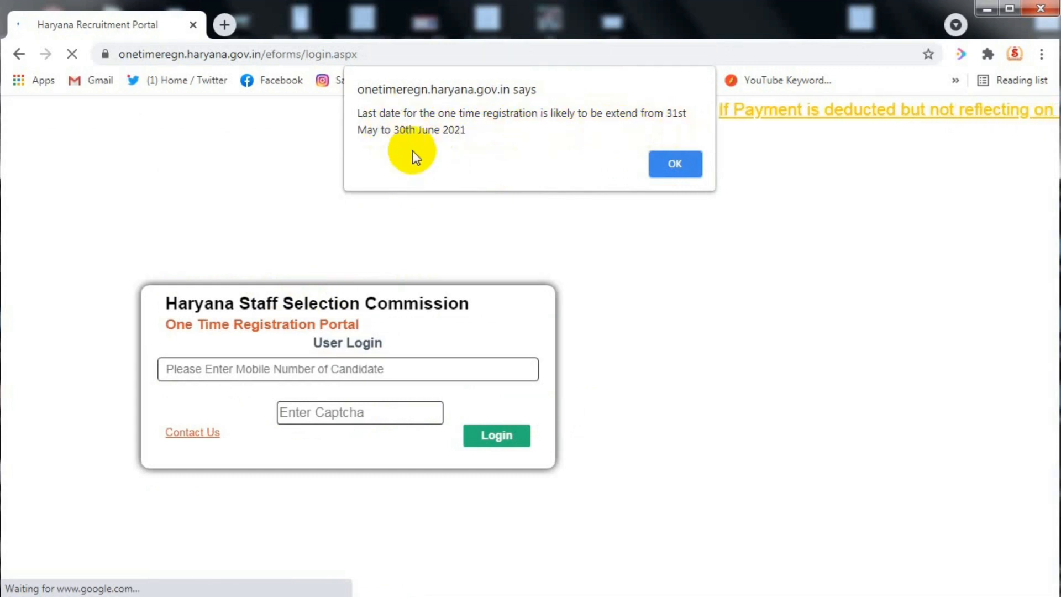
left_click_drag(357, 131, 495, 130)
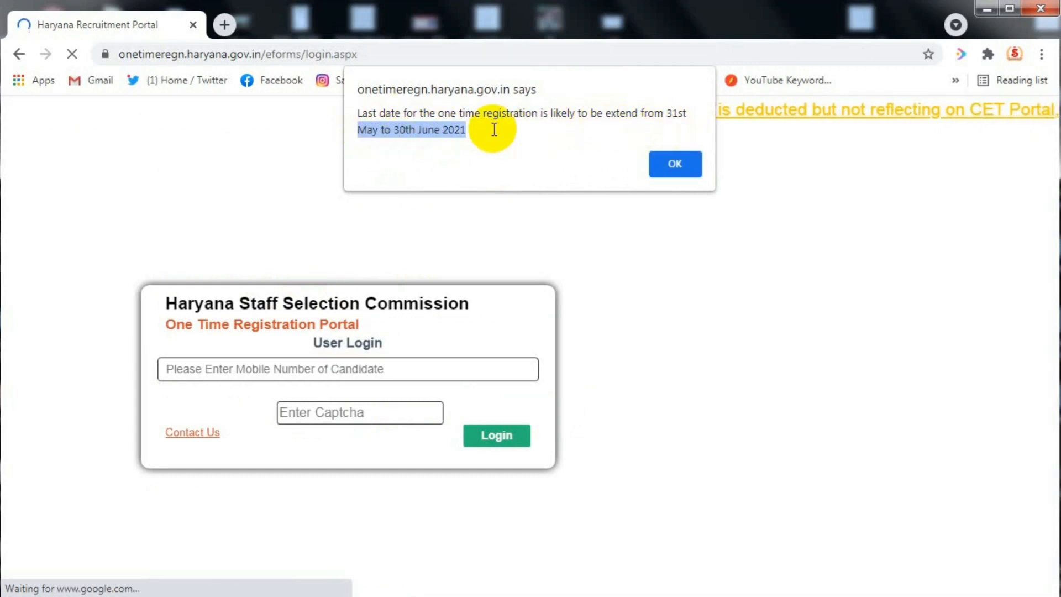
left_click(684, 167)
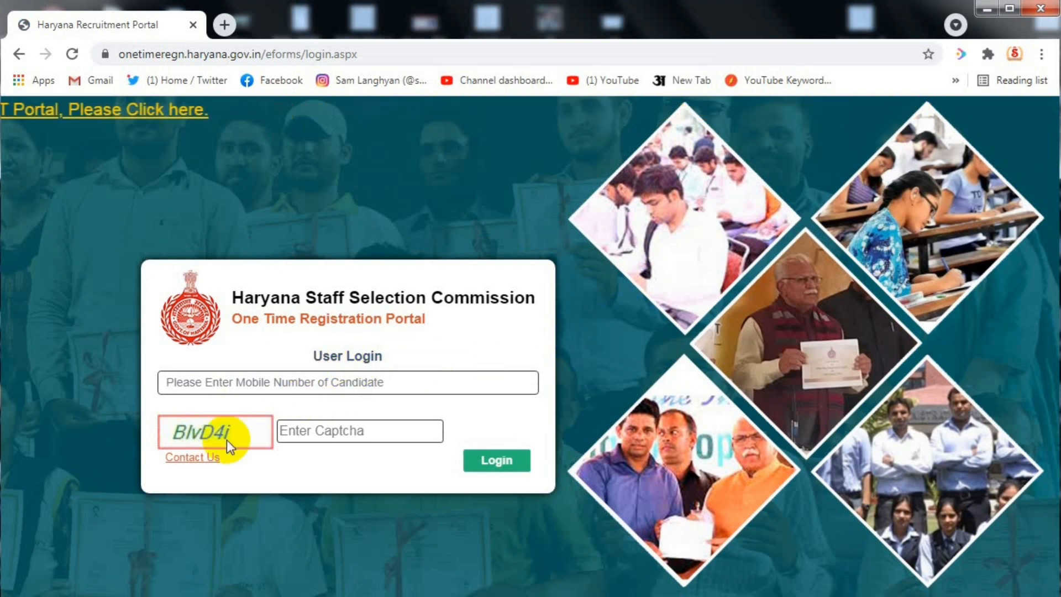
Enter the candidate's mobile number, load a fresh captcha, and try logging in
left_click(199, 390)
type("9467")
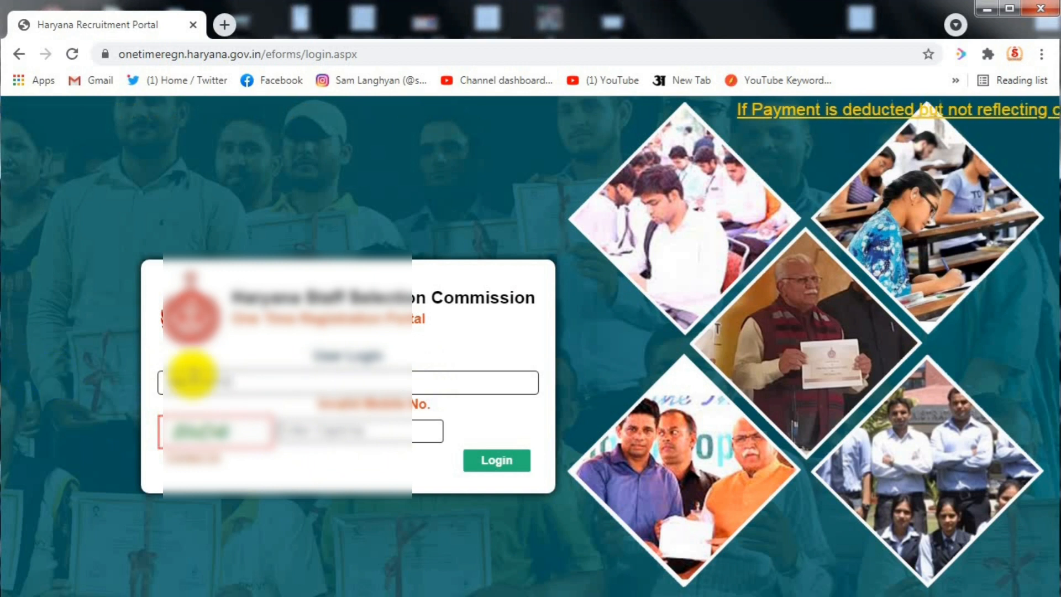
left_click(289, 429)
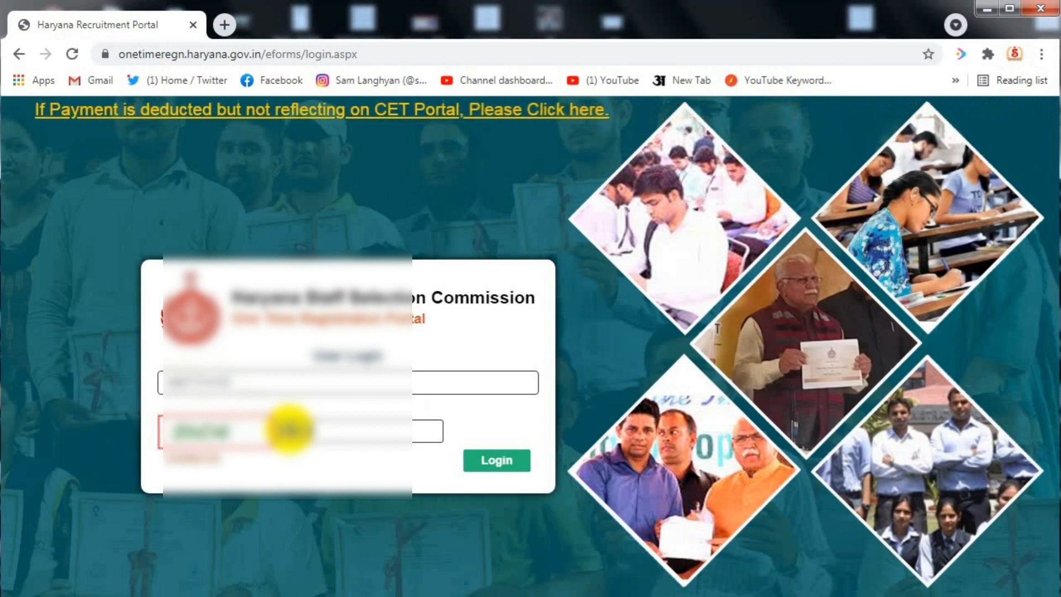
left_click(499, 464)
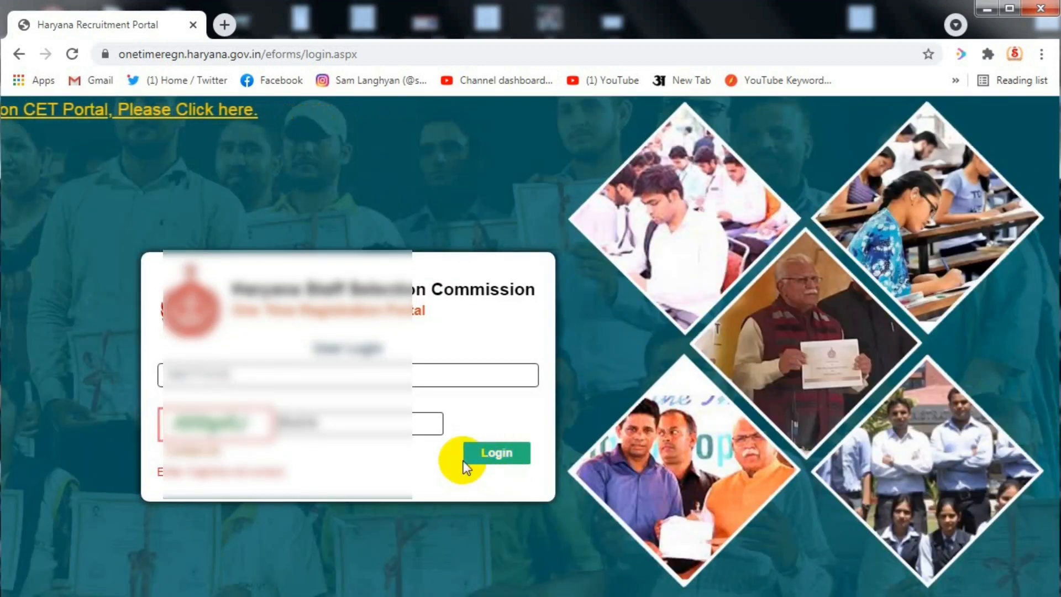
Re-enter the captcha text and log in to request the OTP
left_click_drag(335, 421, 235, 423)
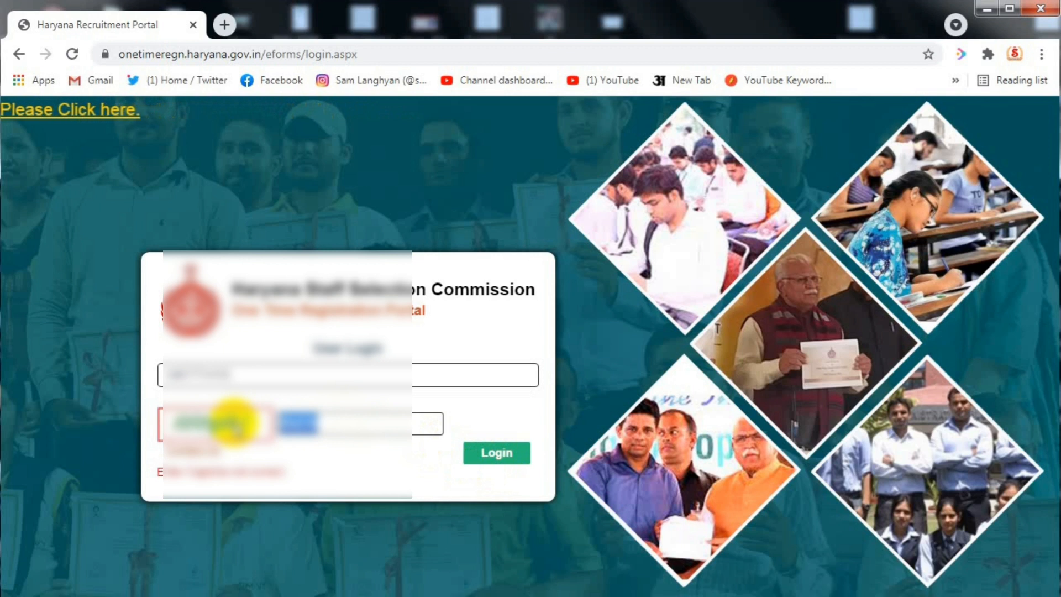
left_click(235, 422)
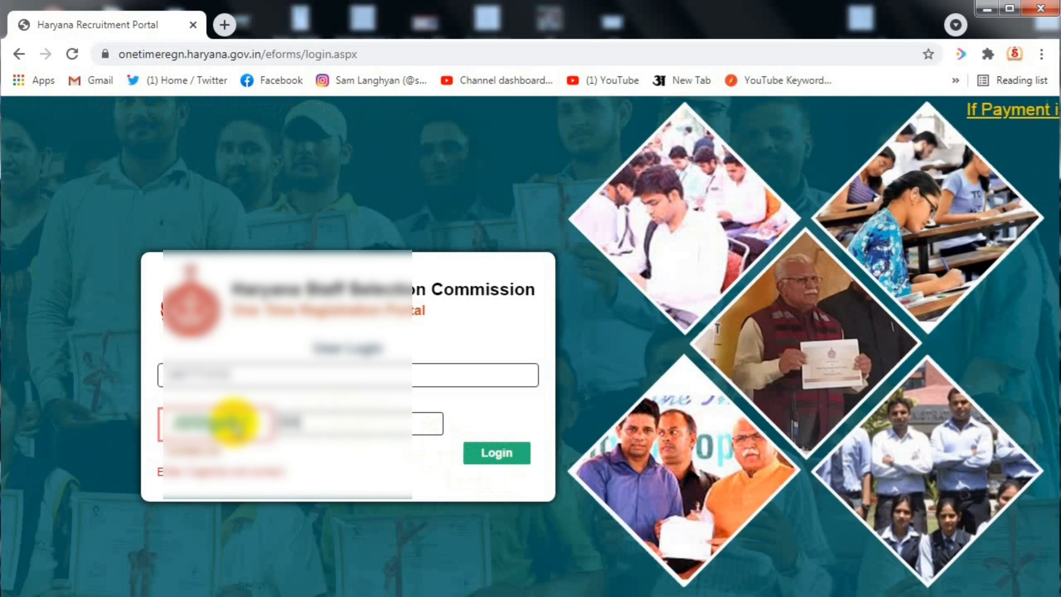
type("g")
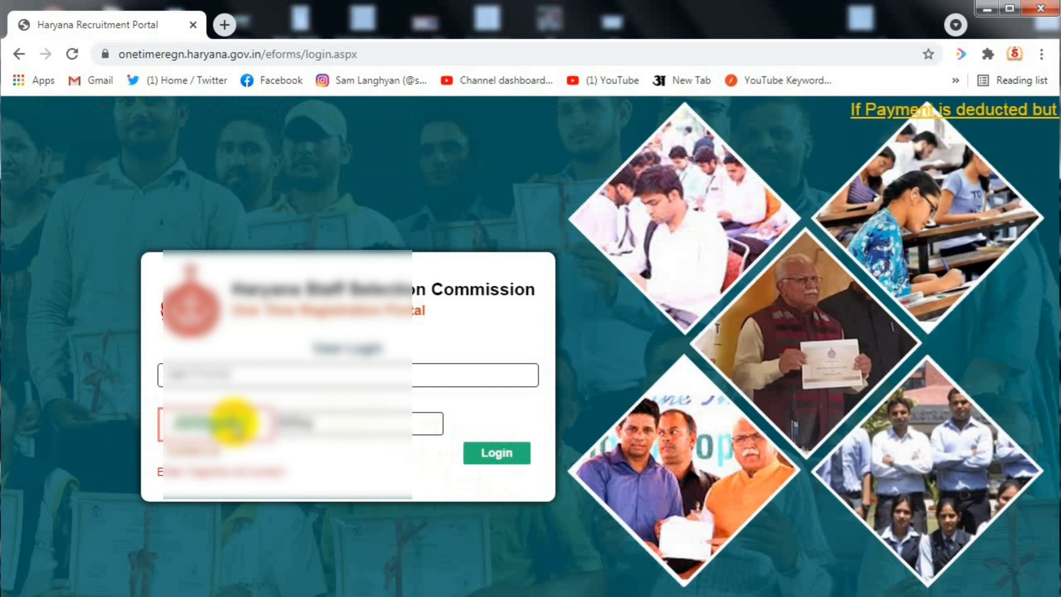
type("d")
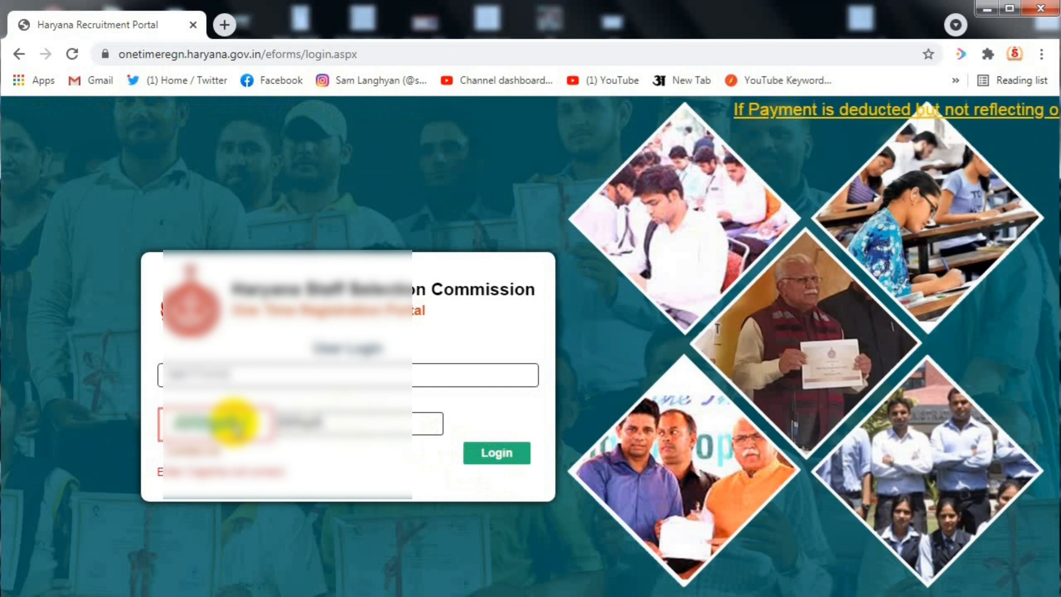
type("j")
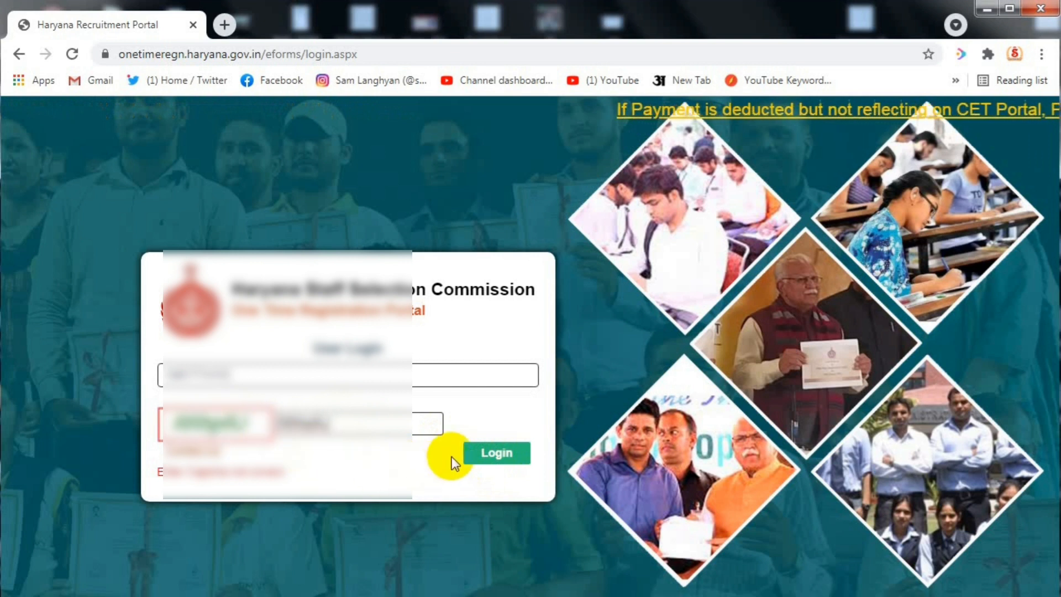
left_click(473, 459)
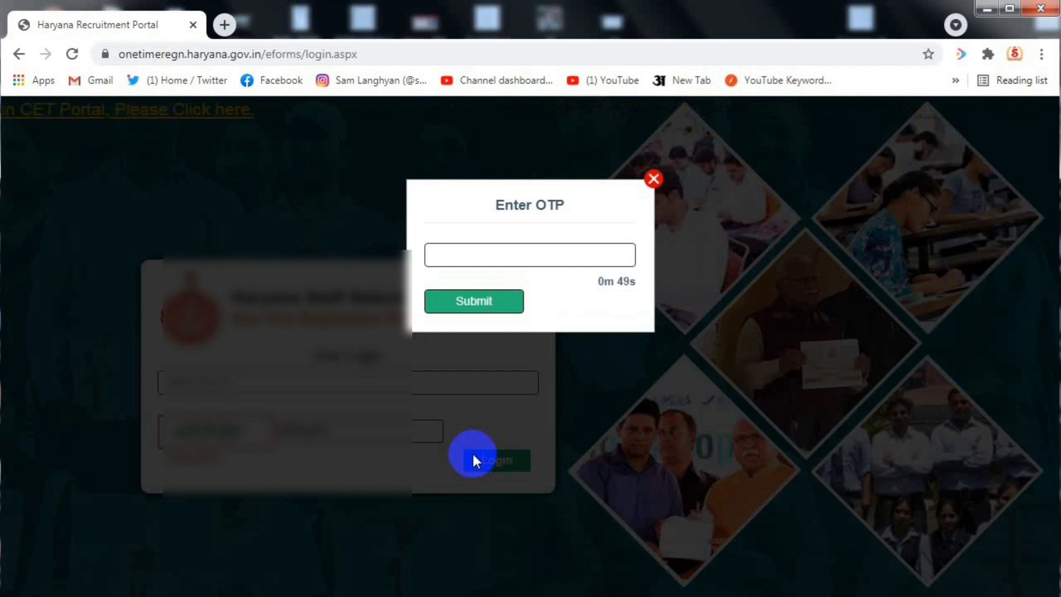
Enter the received login OTP and submit it
left_click(555, 243)
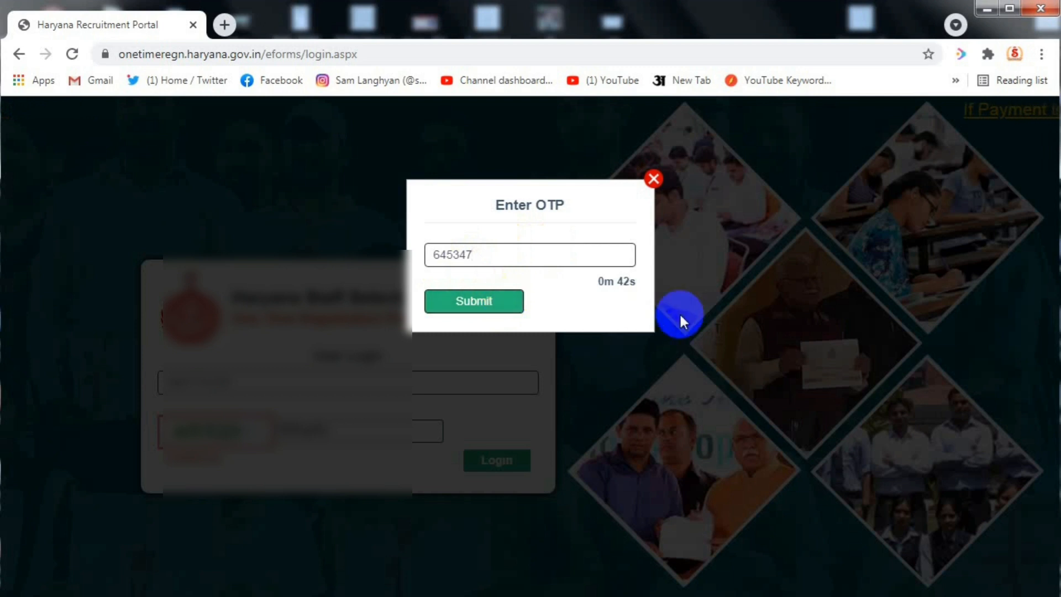
left_click(485, 309)
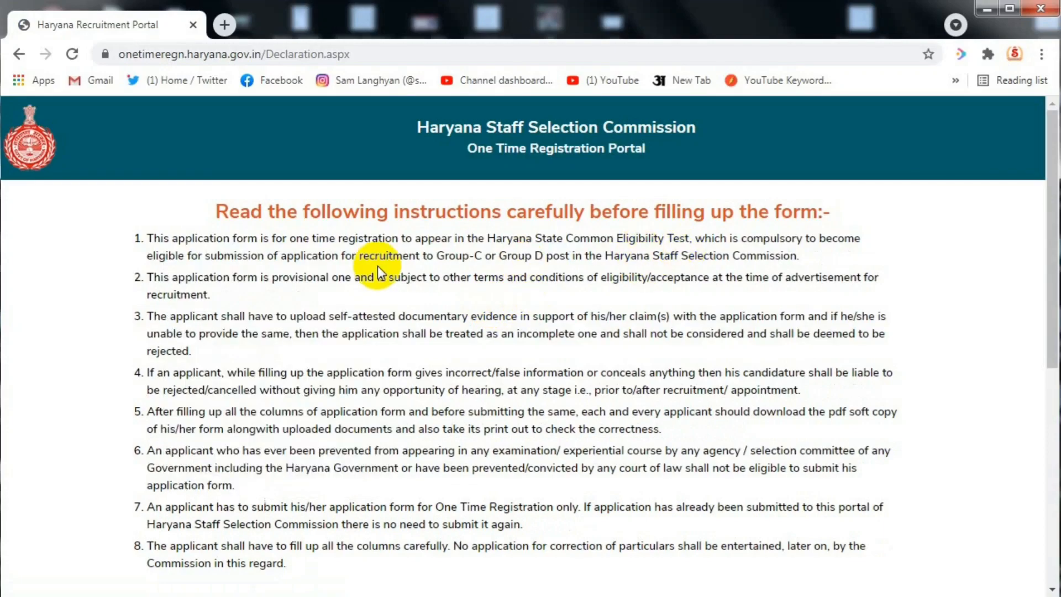
Agree to the form-filling instructions at the bottom of the page and submit the declaration
scroll(776, 249, "down", 3)
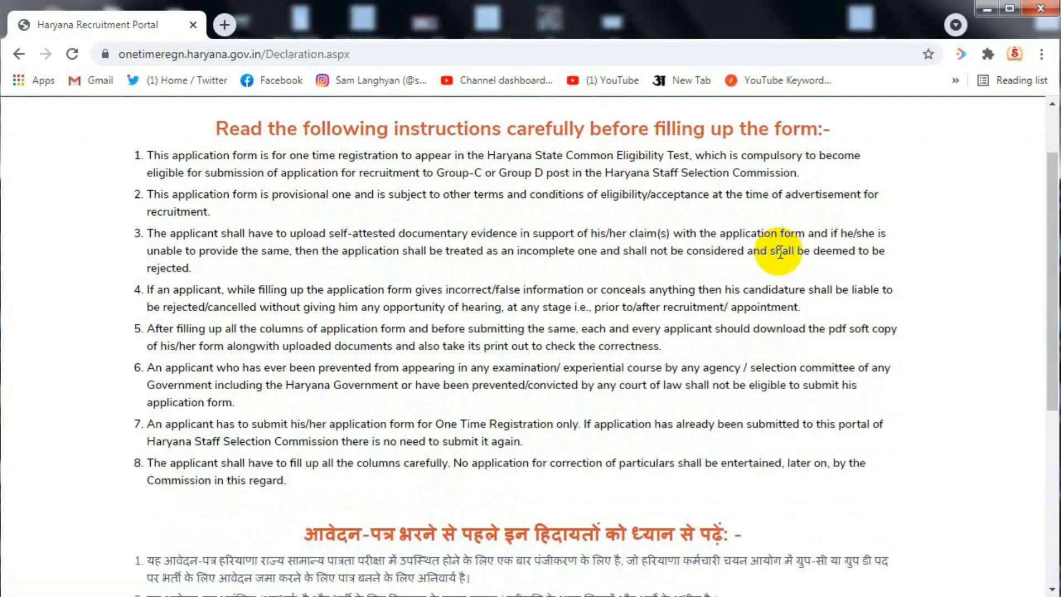
scroll(779, 252, "down", 4)
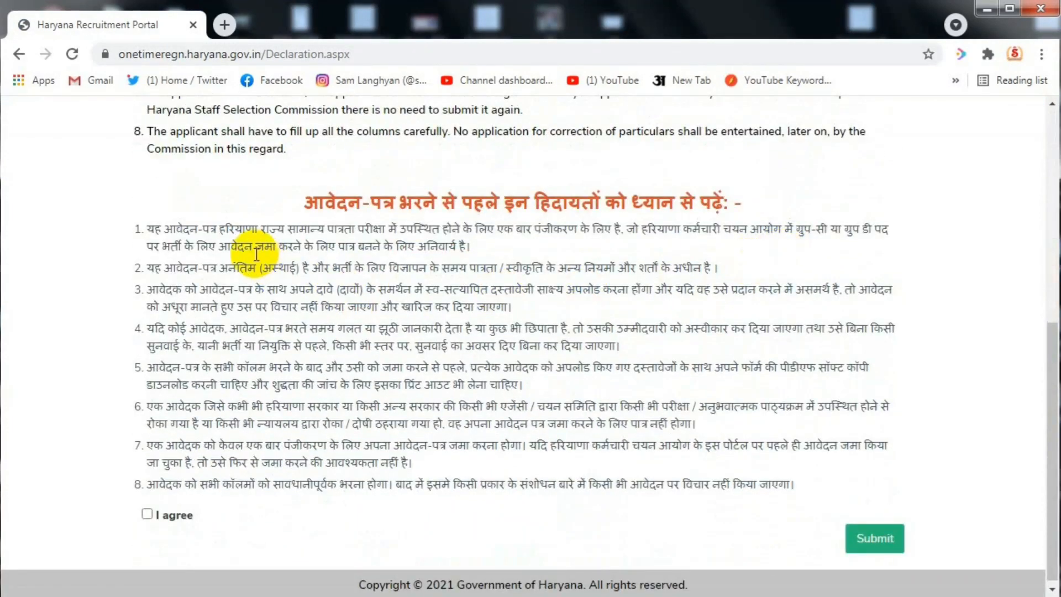
left_click(147, 514)
left_click(851, 549)
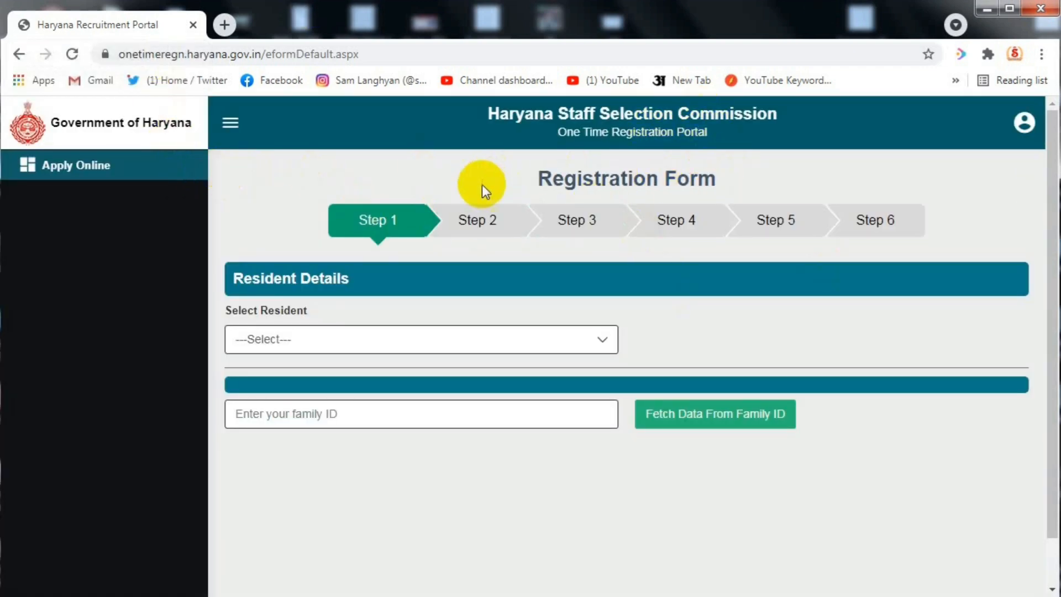
Choose 'Resident of Haryana (Domicile)' and answer YES to having a Parivar Pehchan Patra ID
left_click(362, 340)
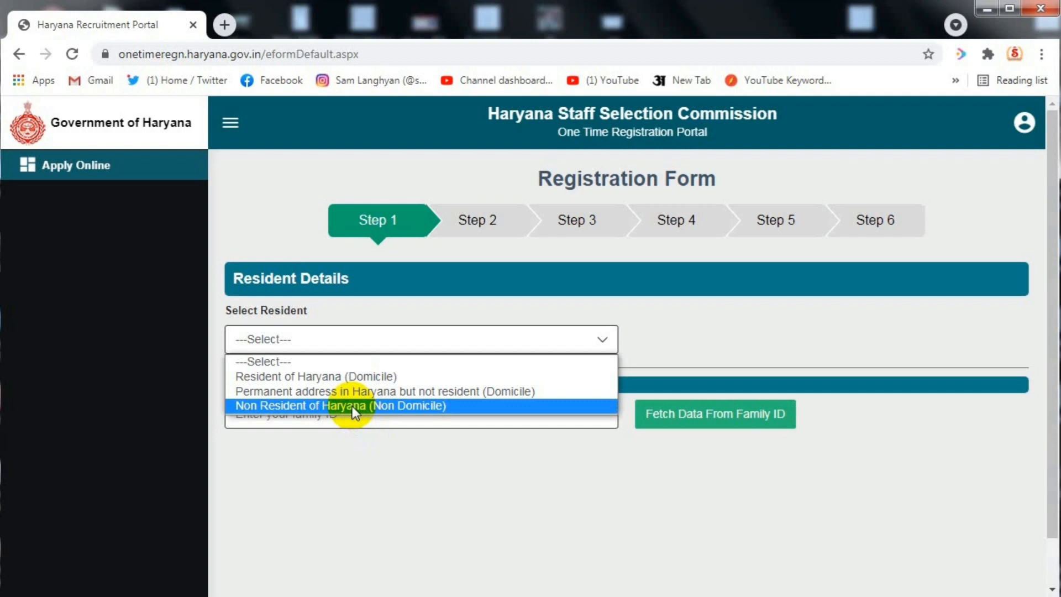
left_click(333, 378)
left_click(438, 421)
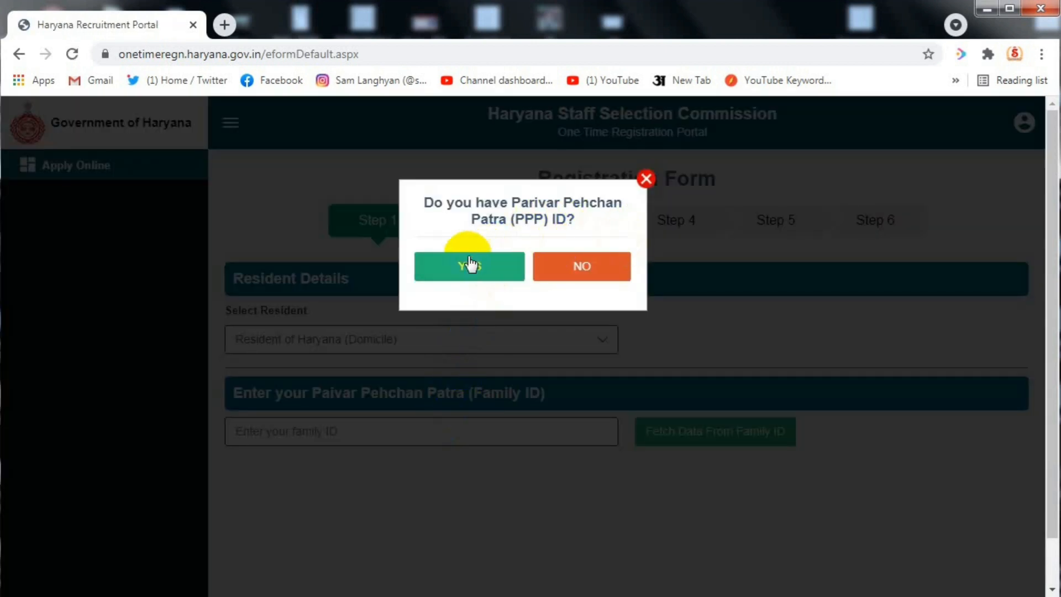
left_click(585, 274)
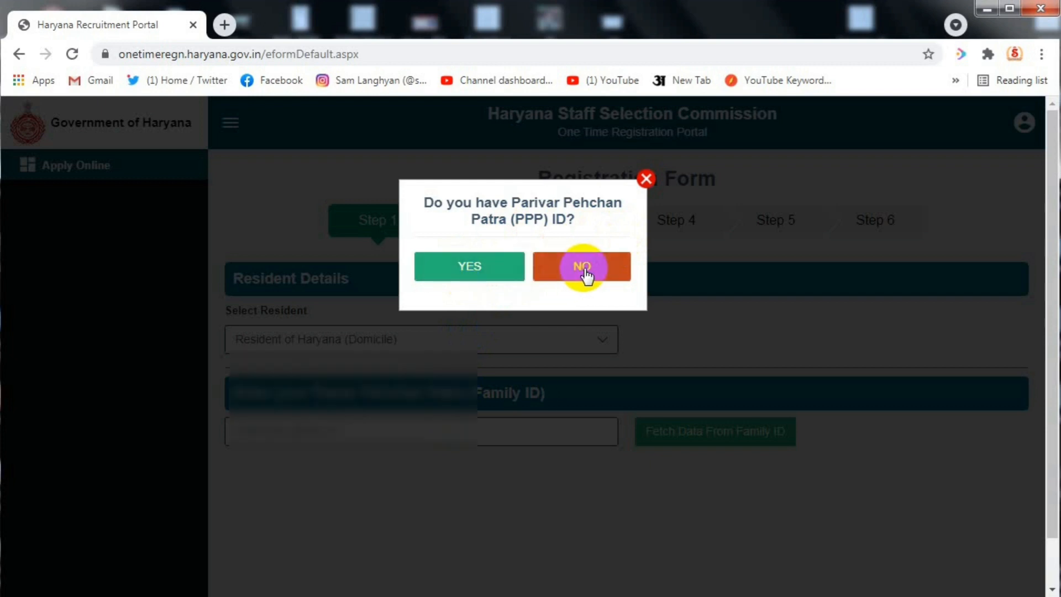
left_click(479, 276)
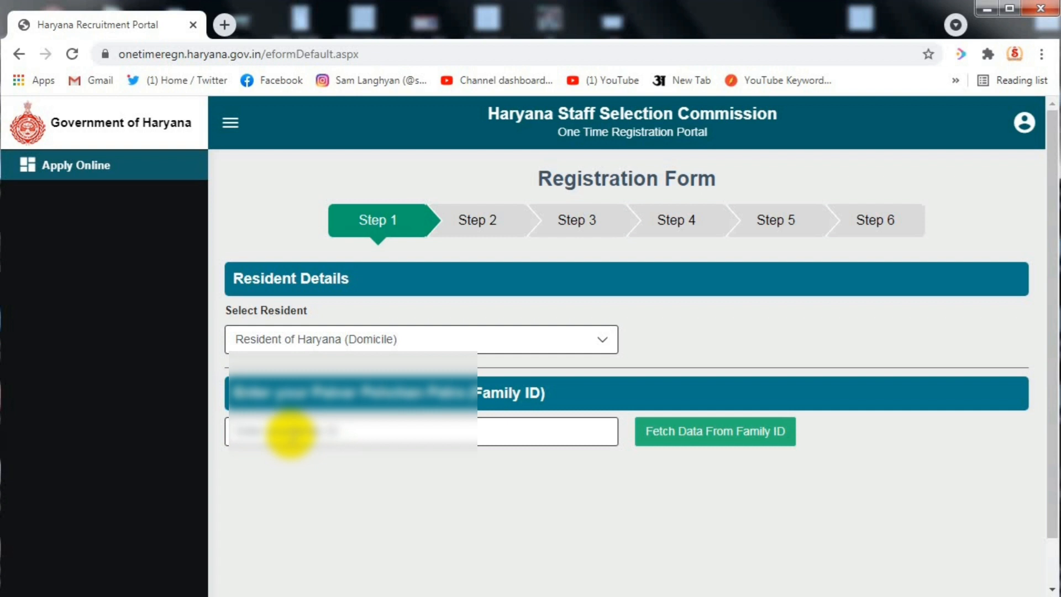
Enter the family ID, fetch its data, and verify it with the OTP sent
type("00")
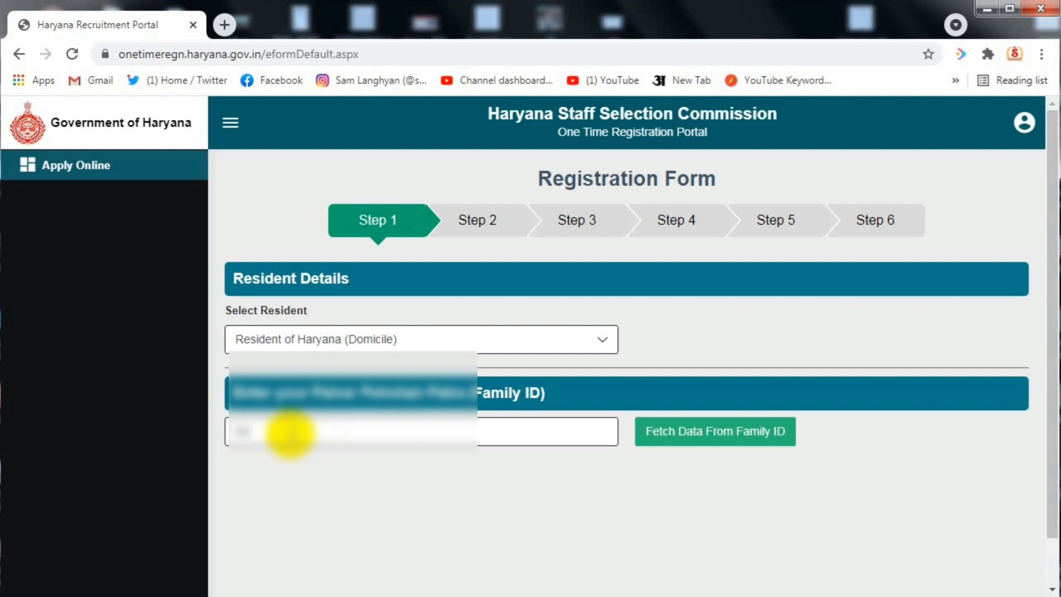
type("0")
key("BackSpace")
key("BackSpace")
type("00000000000")
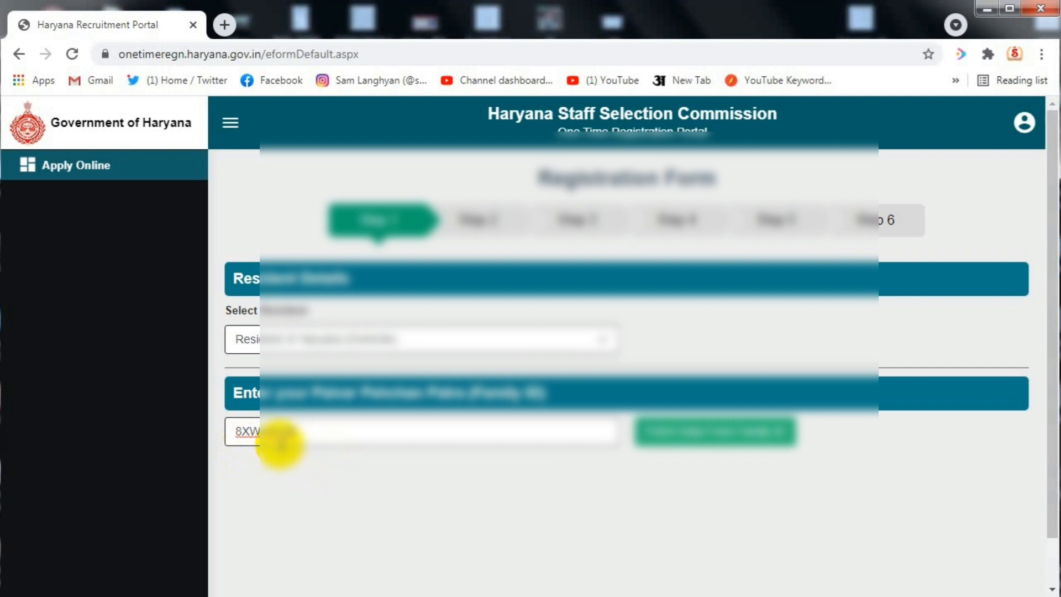
left_click(737, 439)
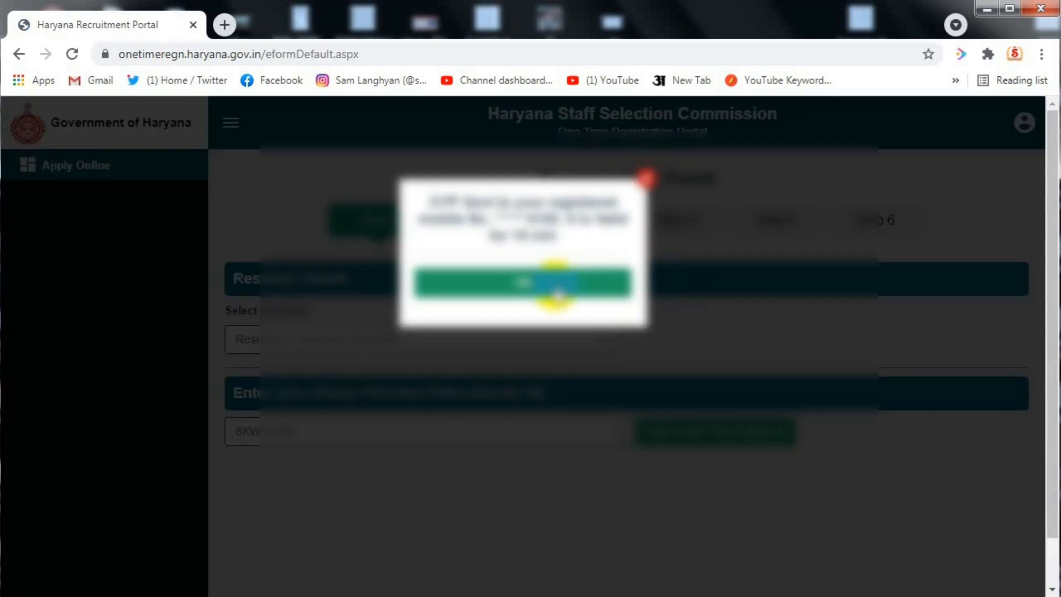
left_click(557, 293)
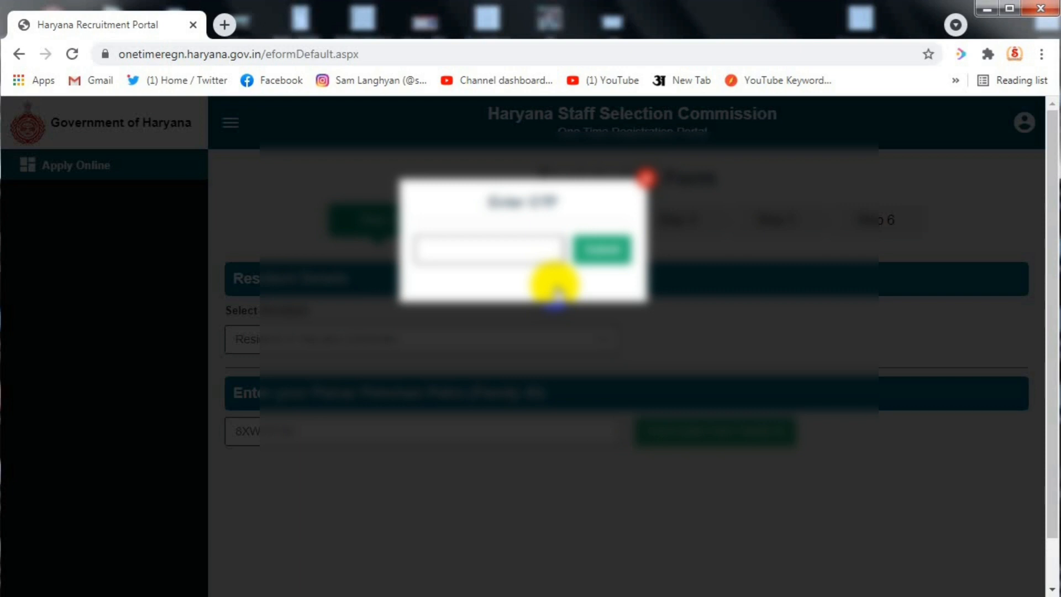
left_click(485, 256)
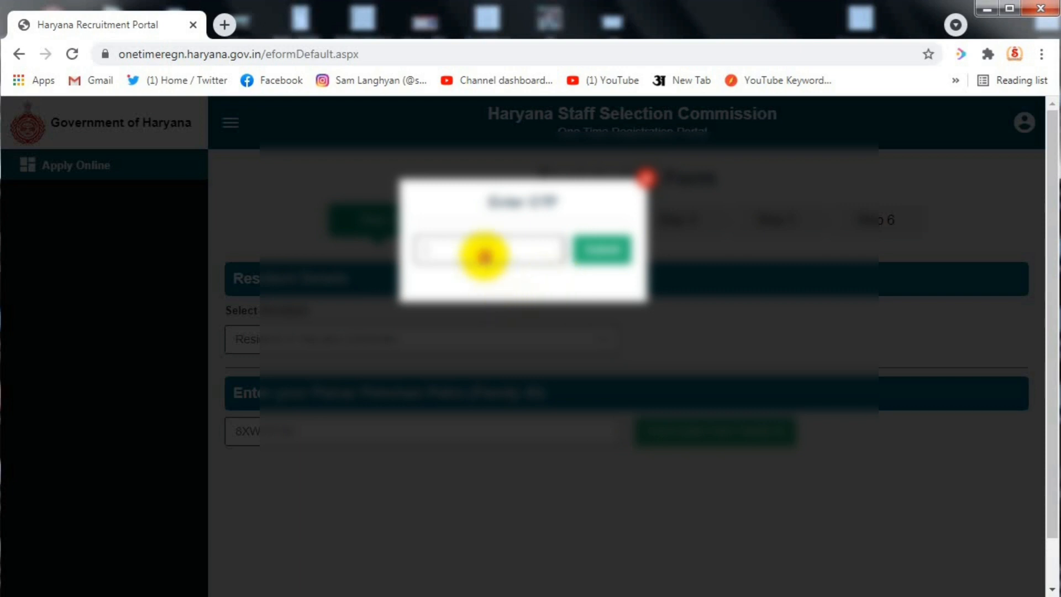
left_click(603, 253)
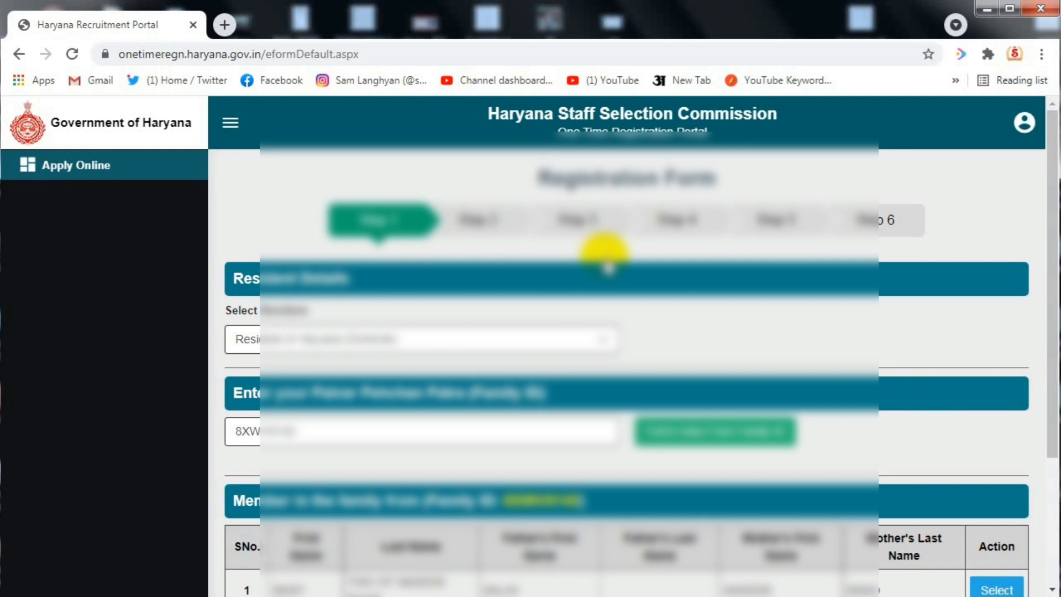
Select the third family member in the family members table as the candidate
scroll(429, 267, "down", 2)
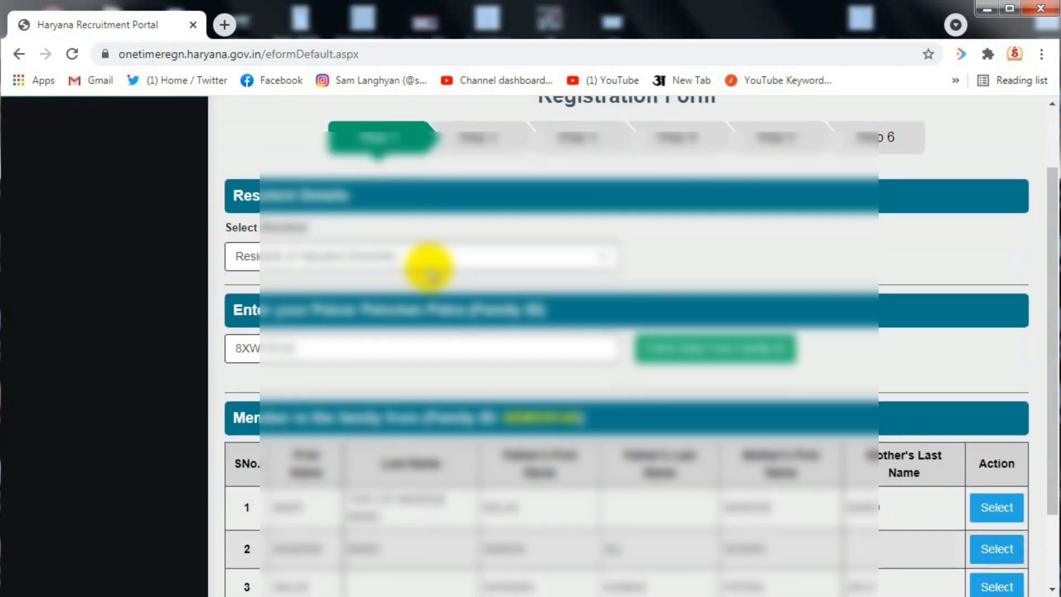
scroll(429, 267, "down", 2)
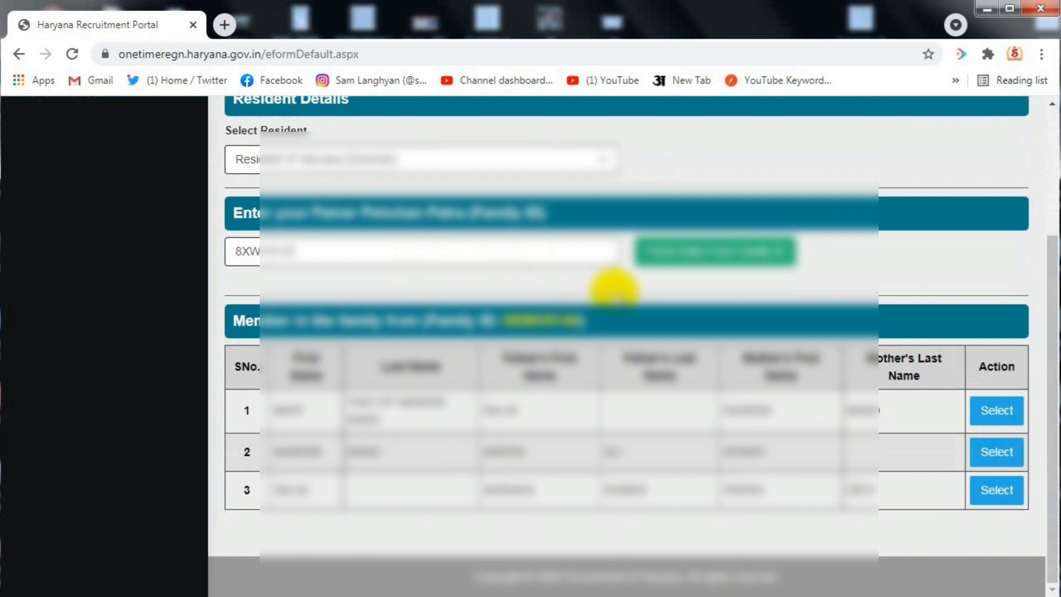
scroll(379, 279, "up", 3)
scroll(323, 257, "down", 2)
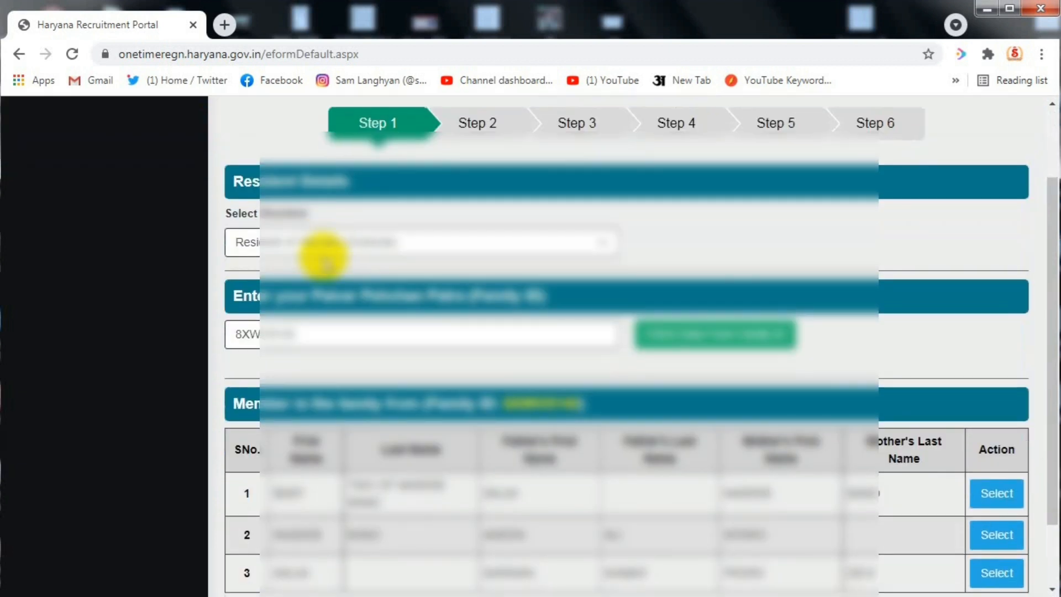
scroll(585, 279, "down", 2)
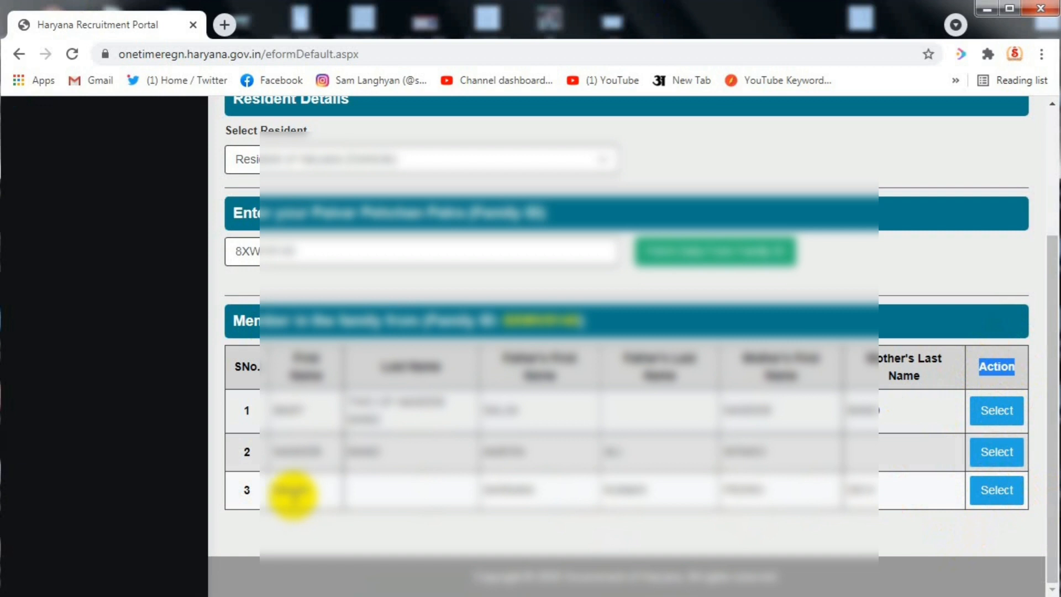
left_click(998, 497)
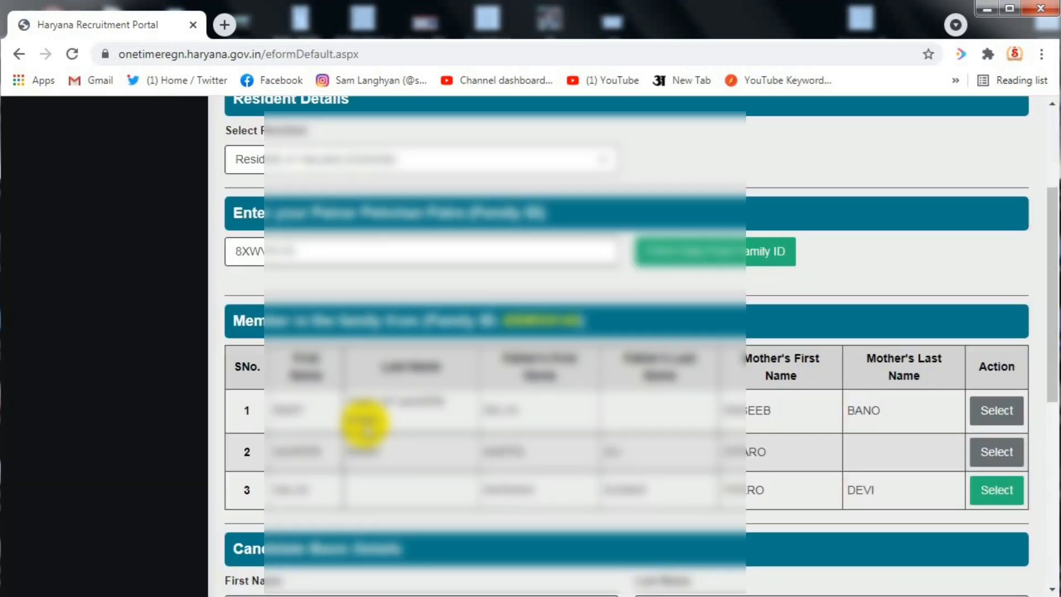
Tick the declaration checkbox below Nationality confirming the entered details
scroll(365, 425, "down", 5)
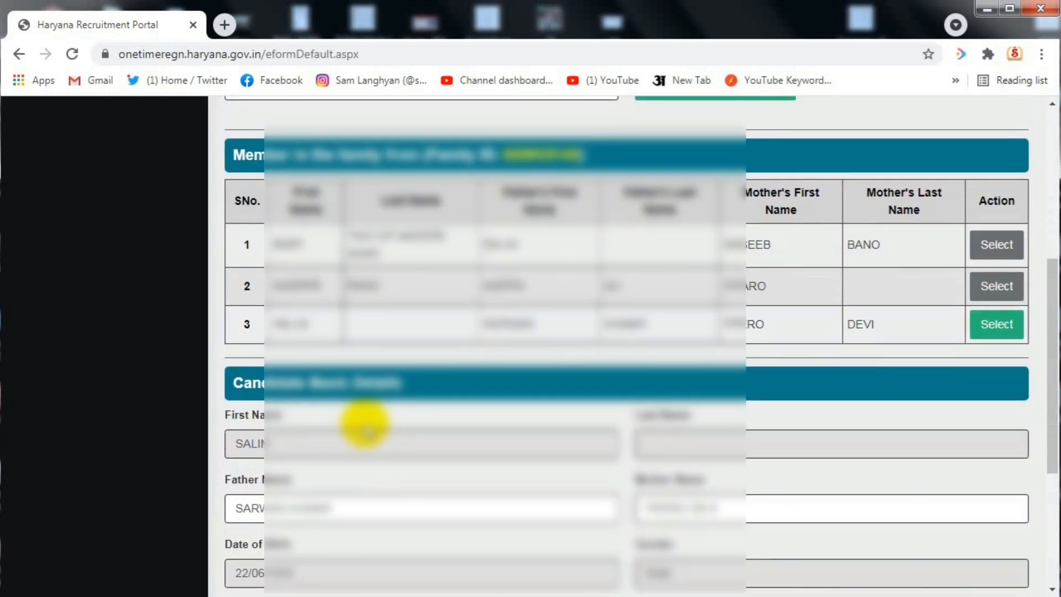
scroll(280, 363, "down", 1)
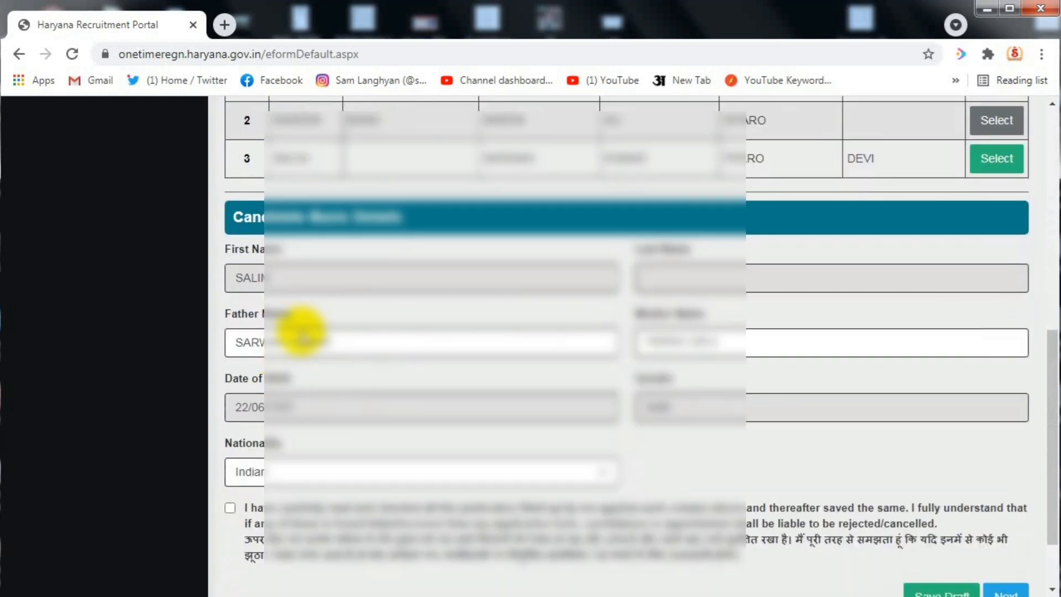
left_click(355, 350)
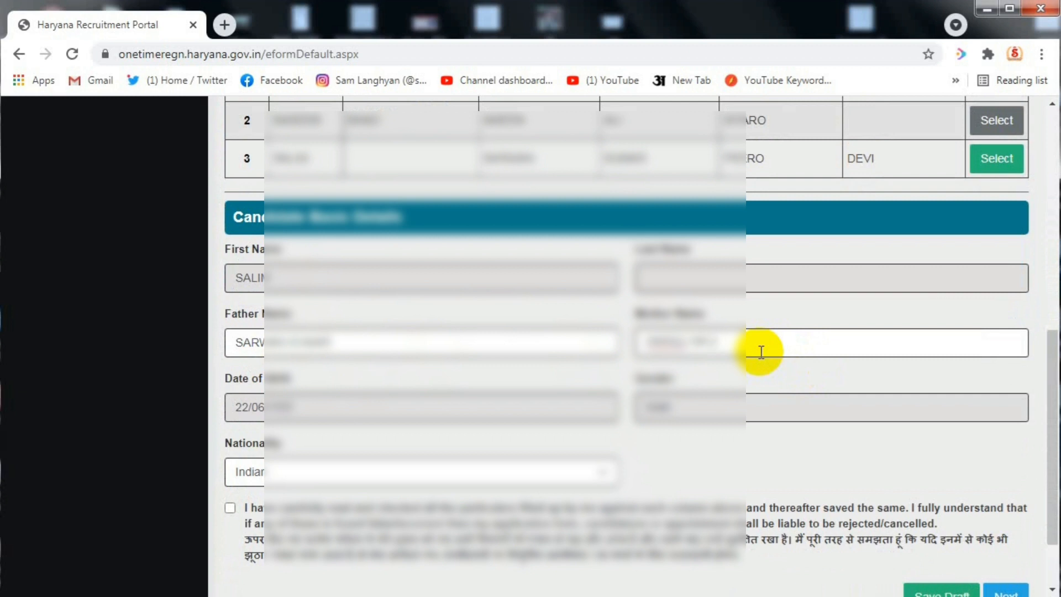
scroll(761, 354, "down", 1)
scroll(760, 353, "down", 1)
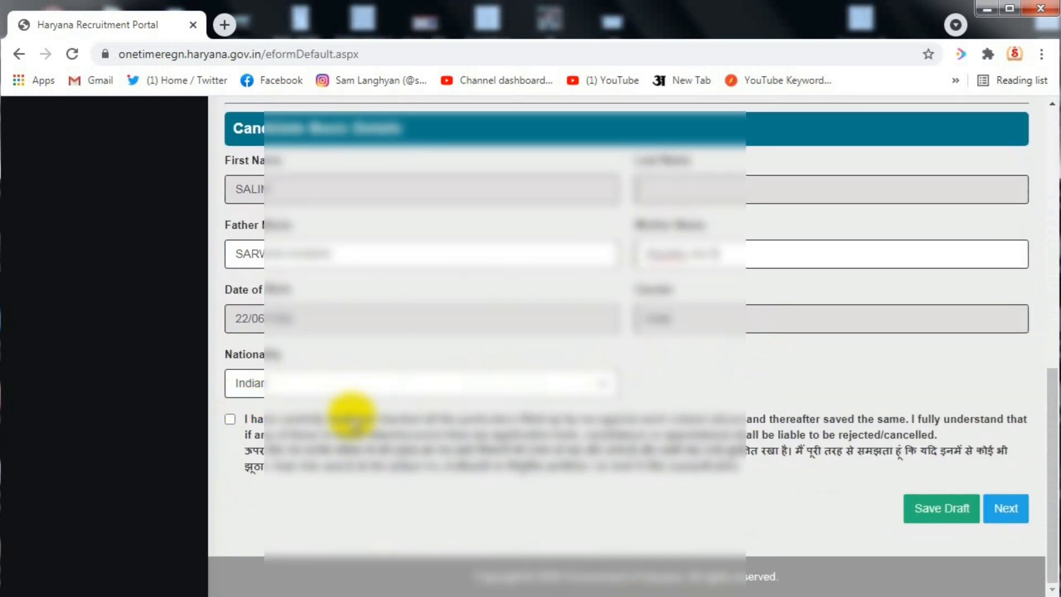
left_click(230, 420)
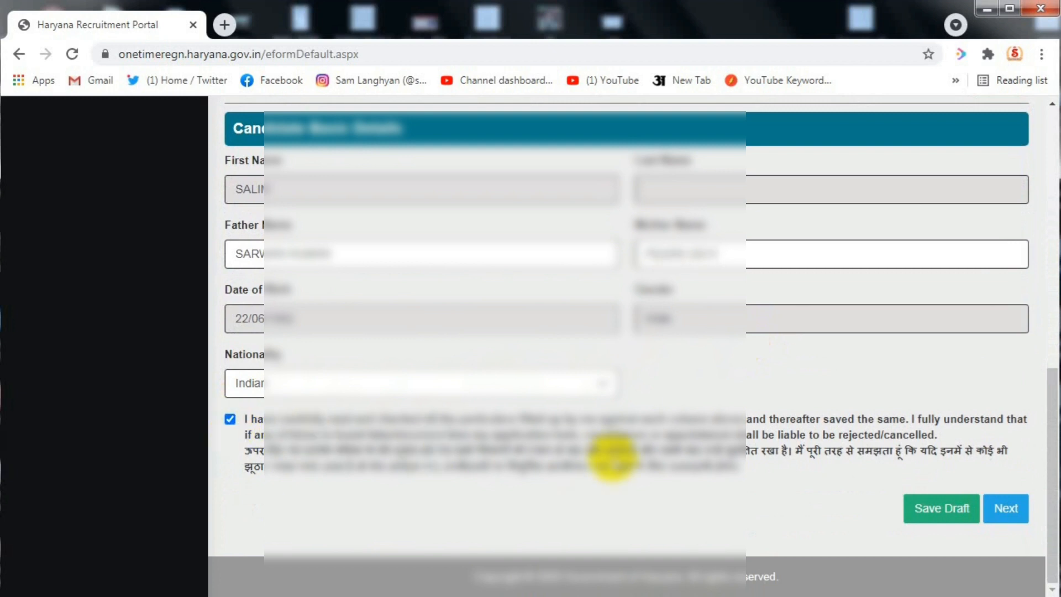
Save the Step 1 candidate details as a draft
scroll(621, 456, "up", 3)
scroll(621, 455, "down", 3)
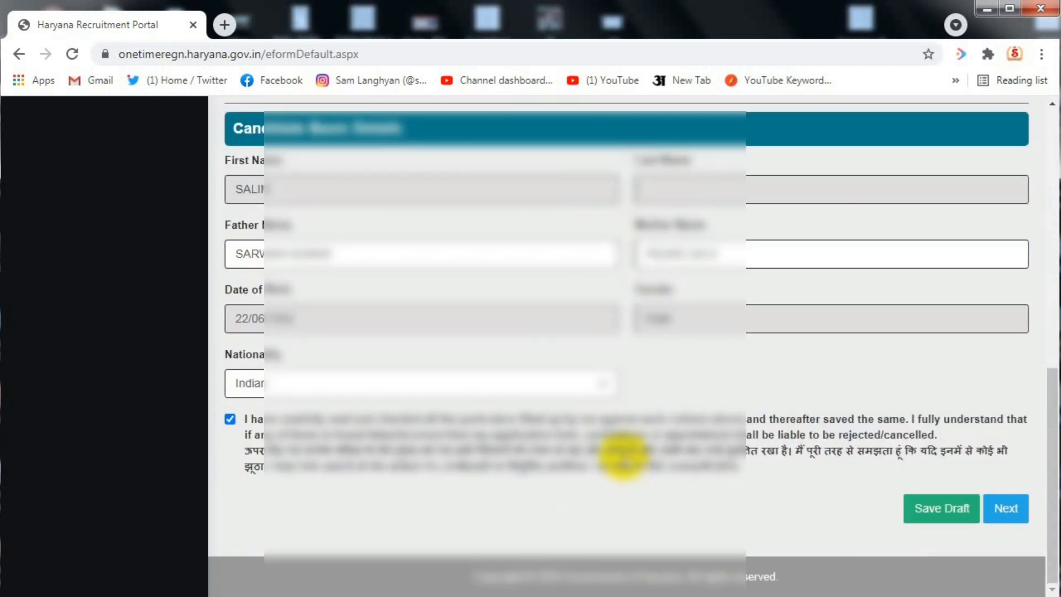
scroll(726, 442, "up", 6)
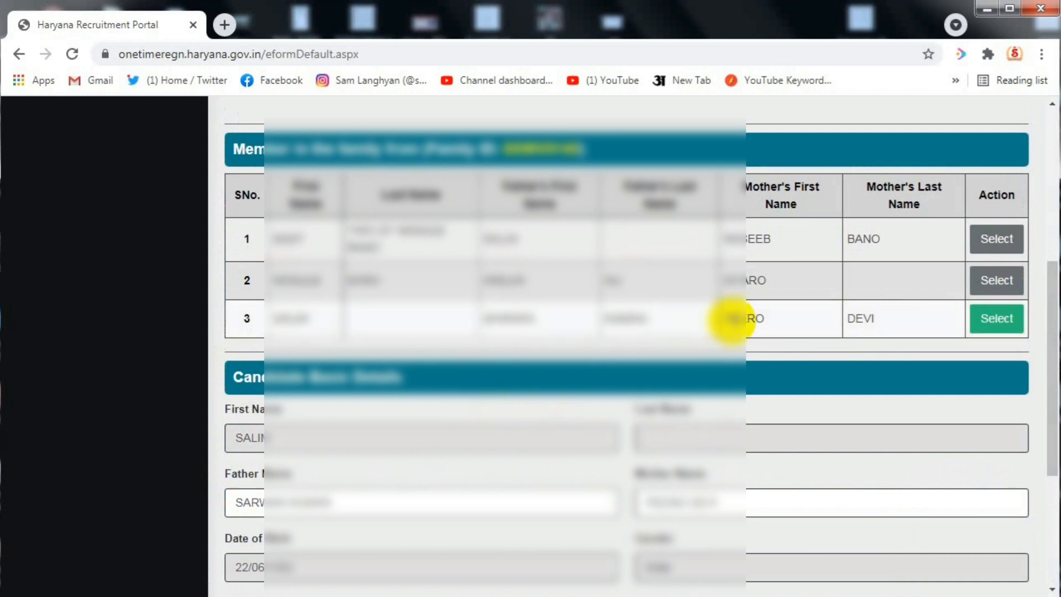
scroll(751, 319, "up", 3)
scroll(464, 372, "down", 10)
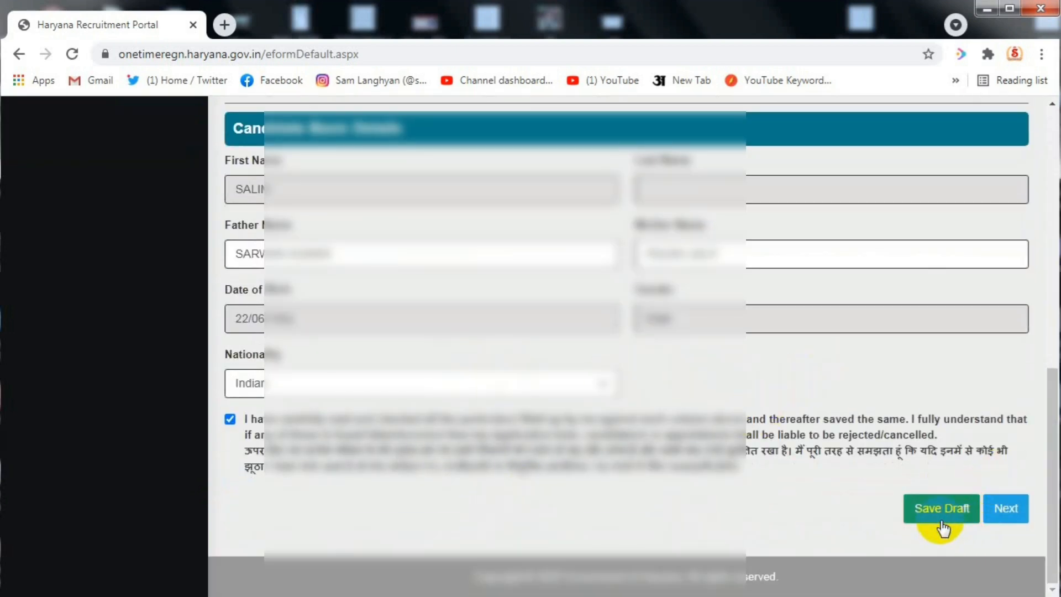
left_click(938, 516)
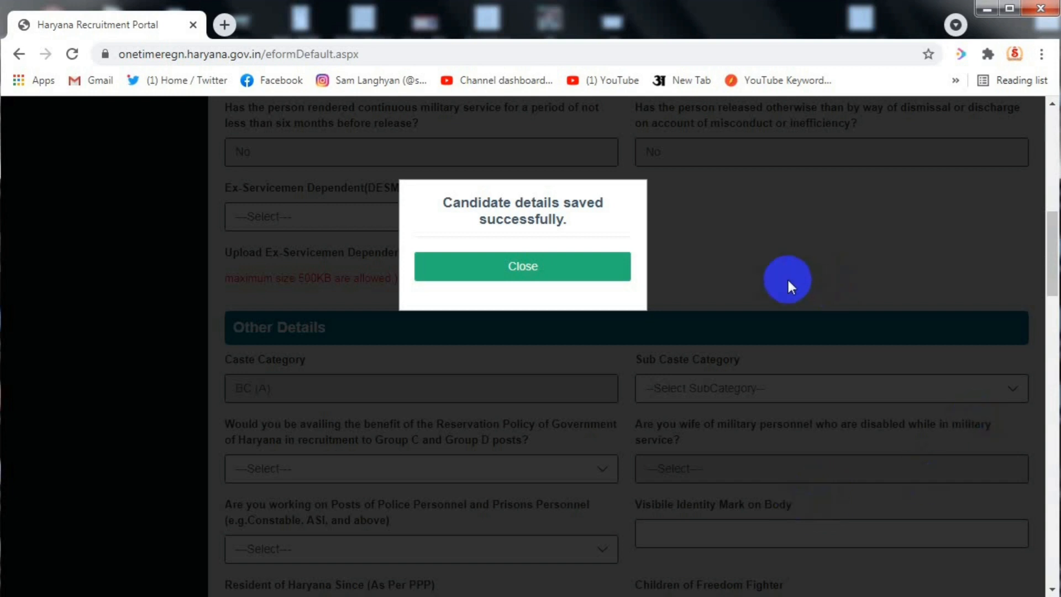
Close the 'Candidate details saved successfully' popup and let the Step 2 form load
left_click(574, 272)
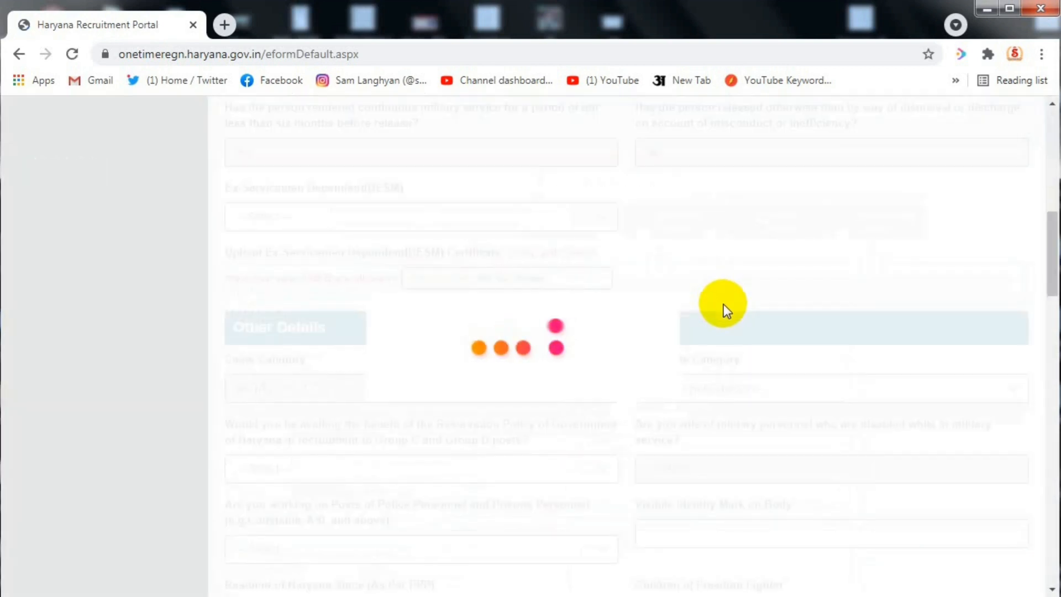
scroll(389, 243, "up", 10)
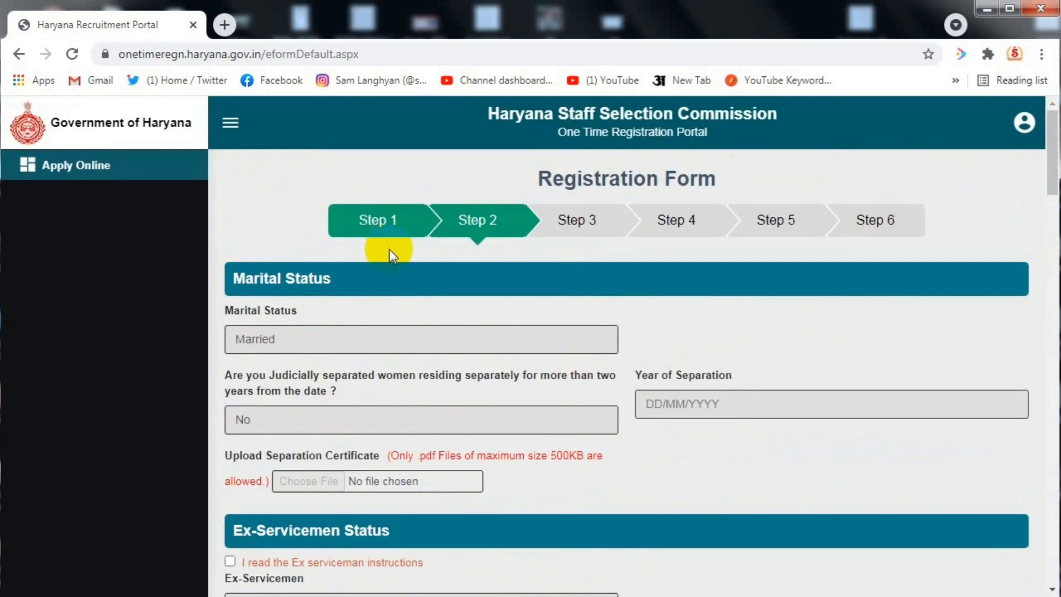
scroll(307, 342, "down", 10)
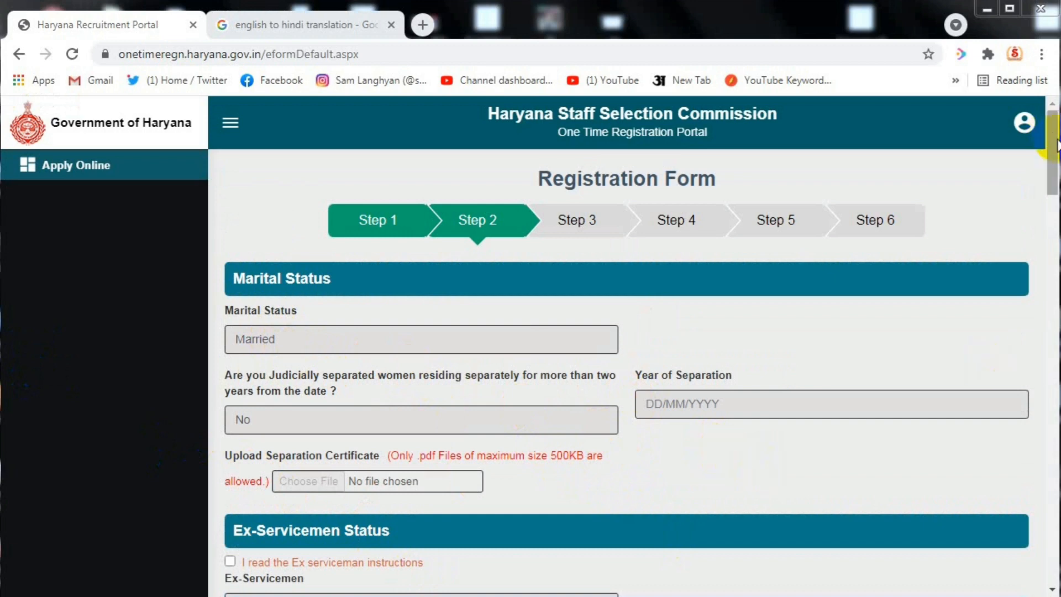
left_click_drag(1053, 140, 1054, 211)
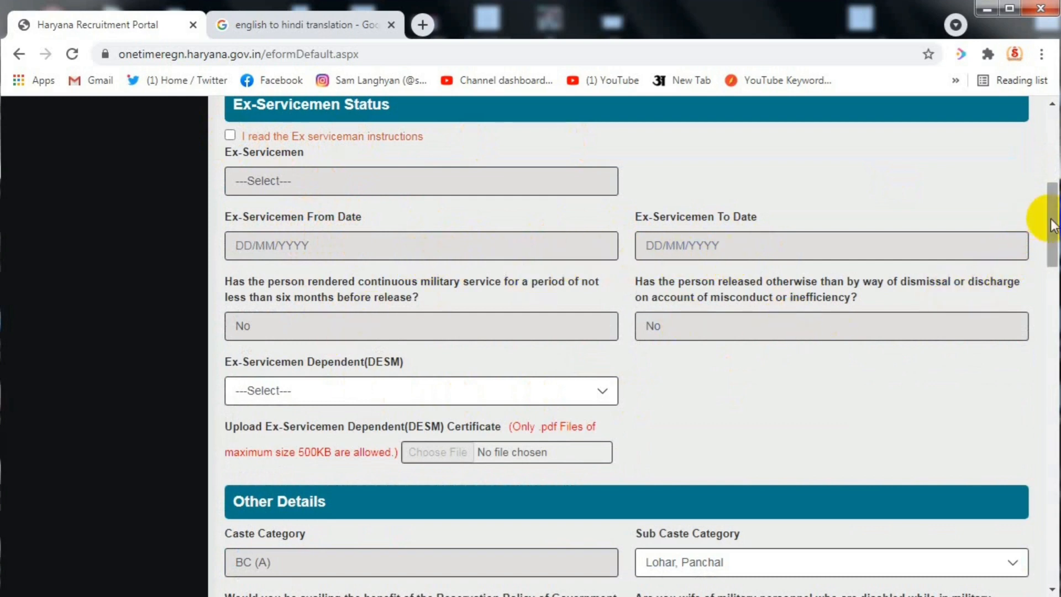
Keep the Children of Freedom Fighter question answered No
left_click_drag(1052, 219, 1035, 287)
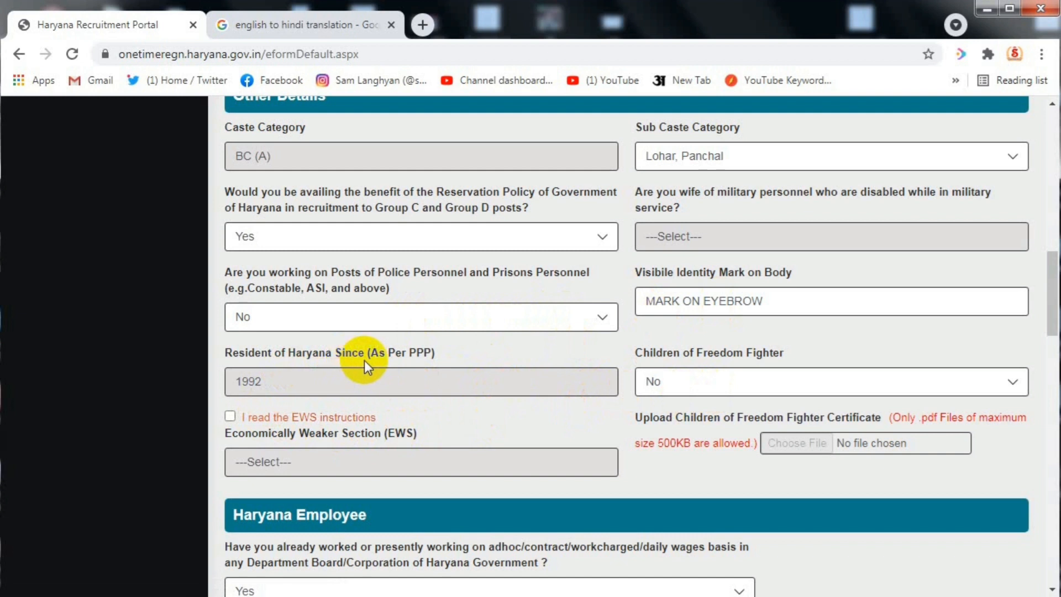
left_click(721, 380)
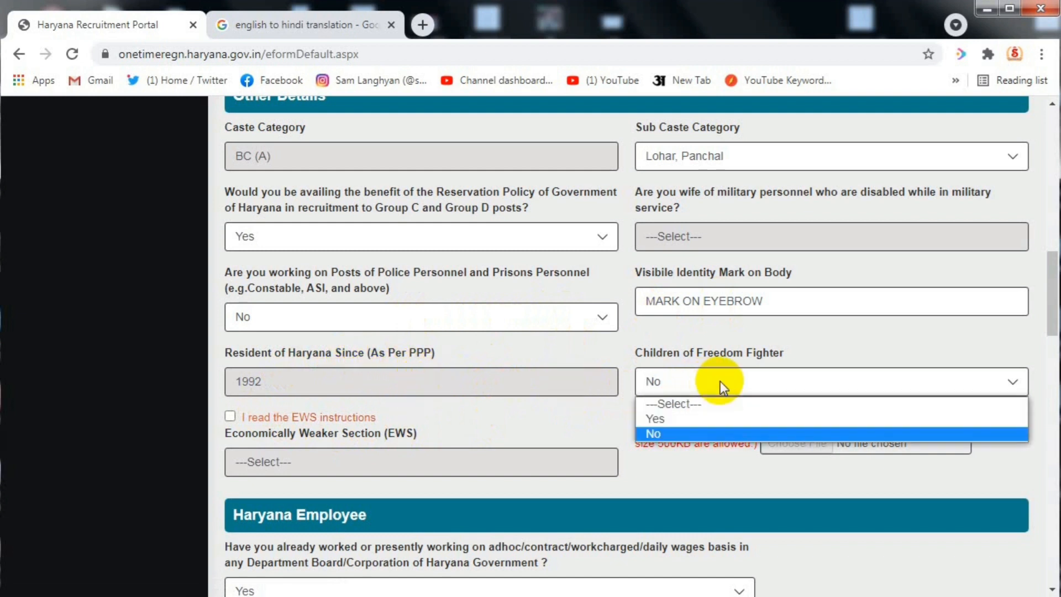
left_click(721, 380)
Tick the EWS instructions-read box and answer No to Economically Weaker Section
scroll(725, 400, "down", 1)
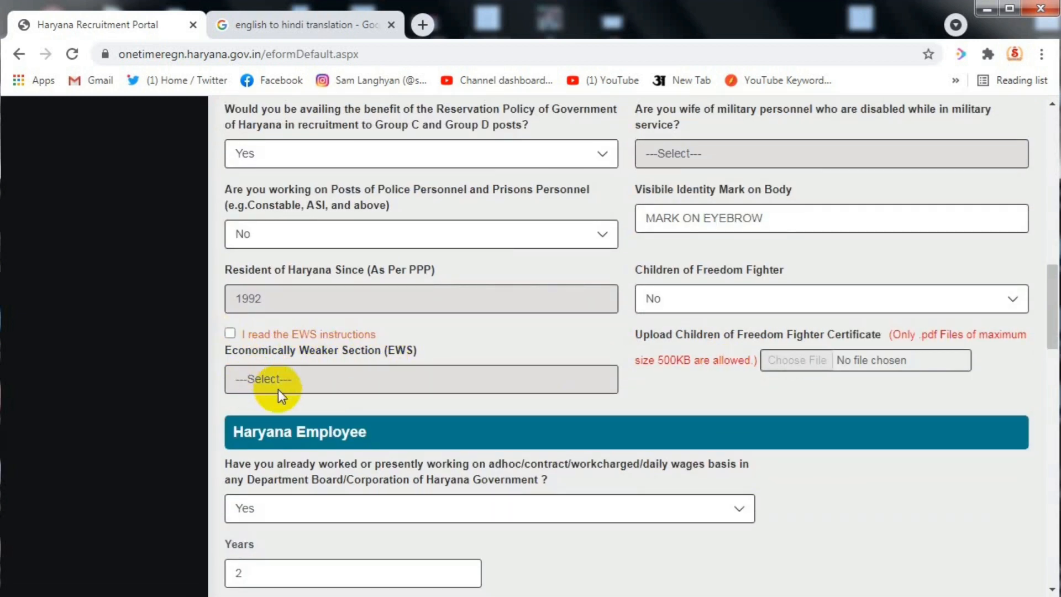
left_click(230, 333)
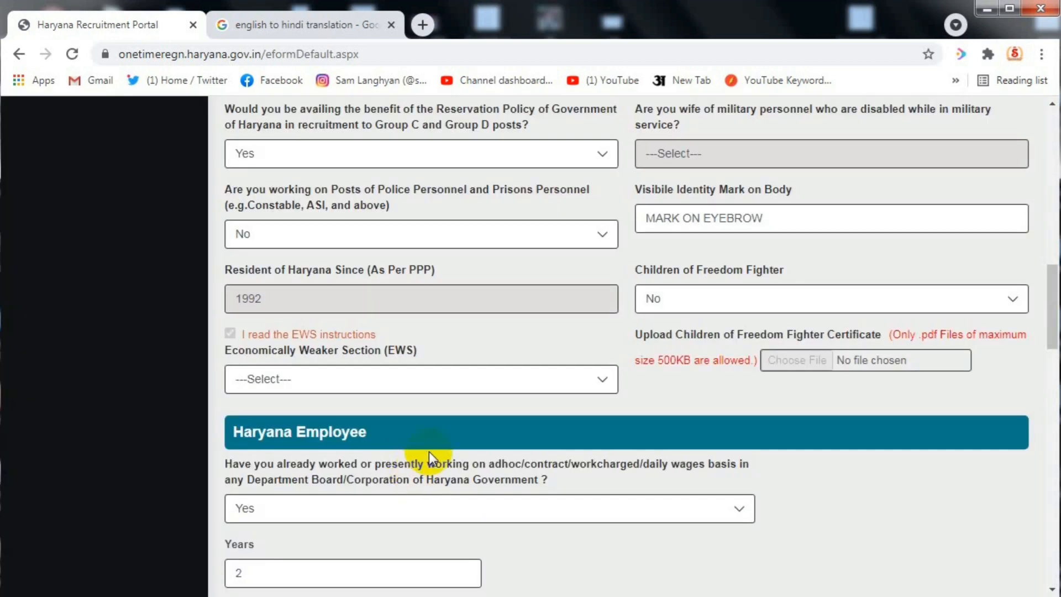
left_click(324, 380)
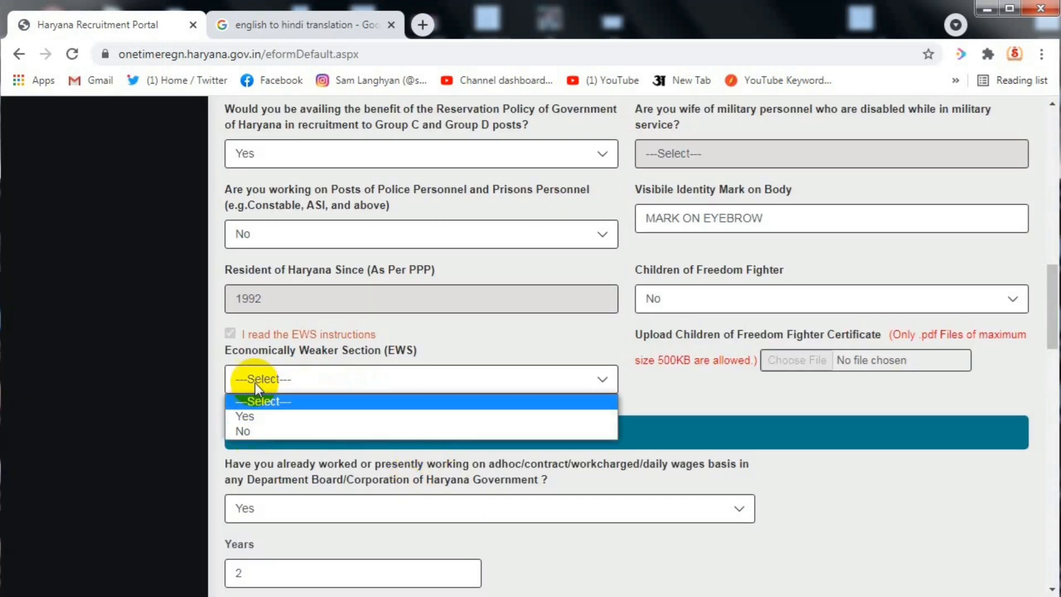
left_click(248, 432)
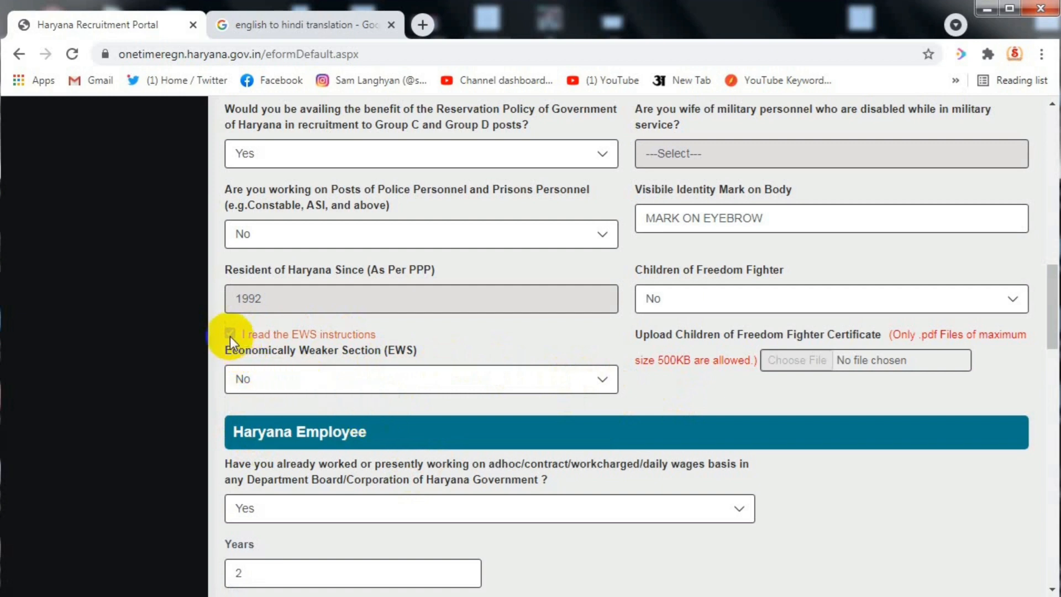
scroll(561, 348, "up", 5)
scroll(565, 354, "down", 5)
scroll(565, 348, "down", 3)
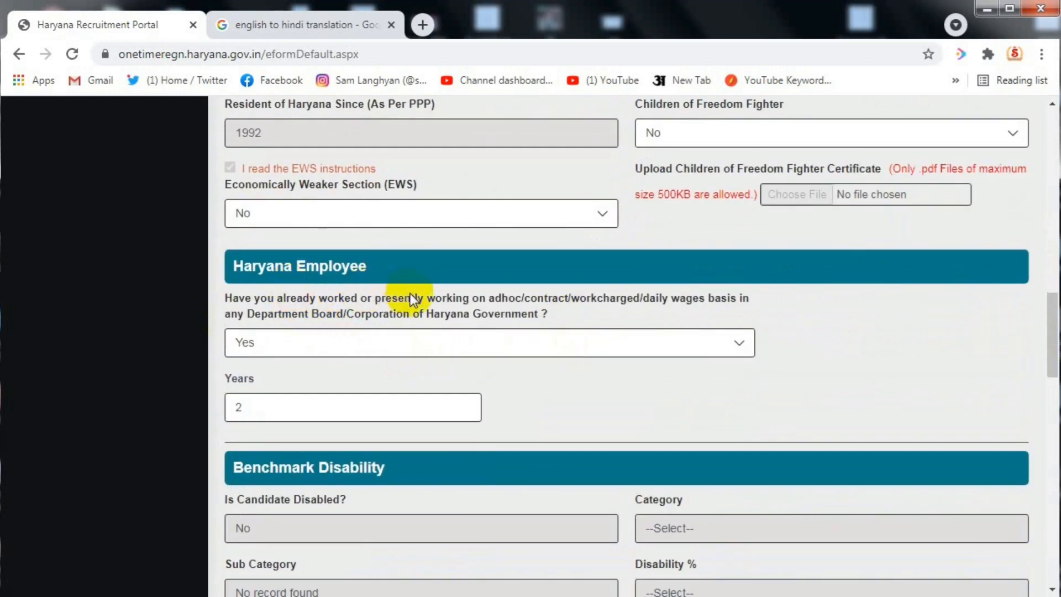
left_click(322, 345)
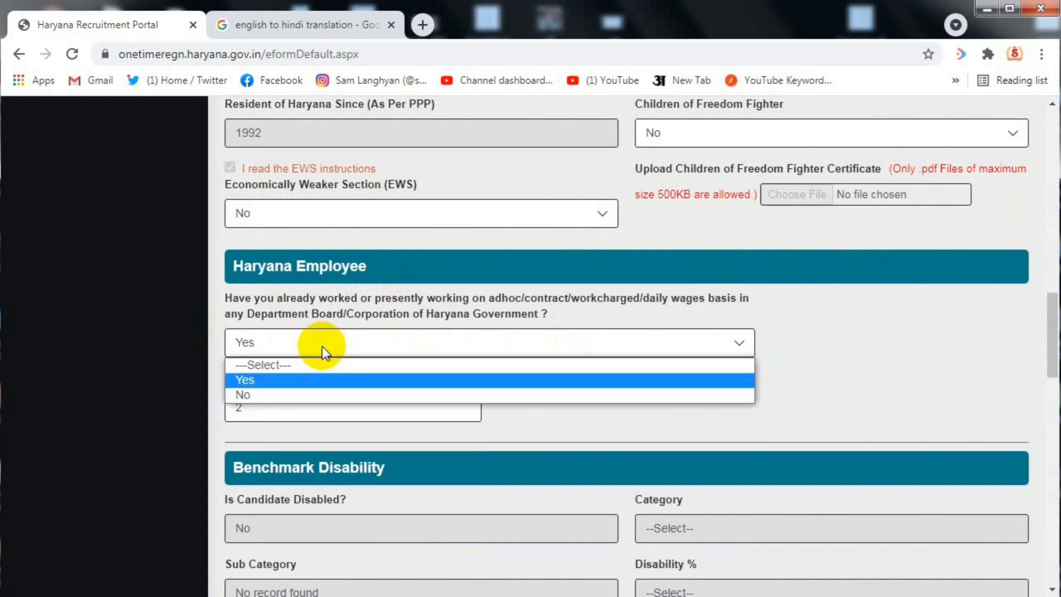
left_click(323, 345)
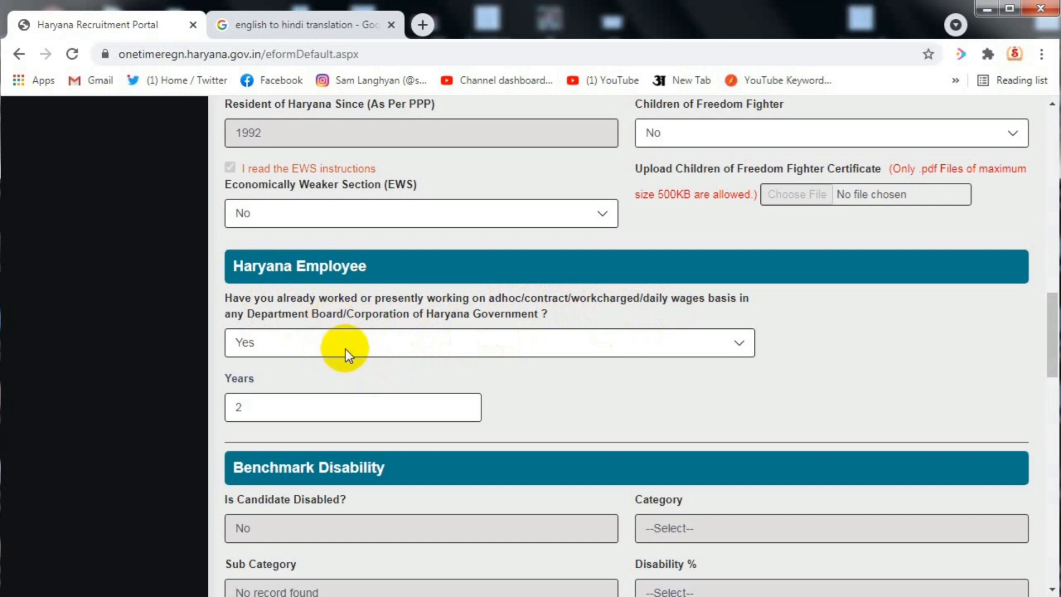
left_click(272, 414)
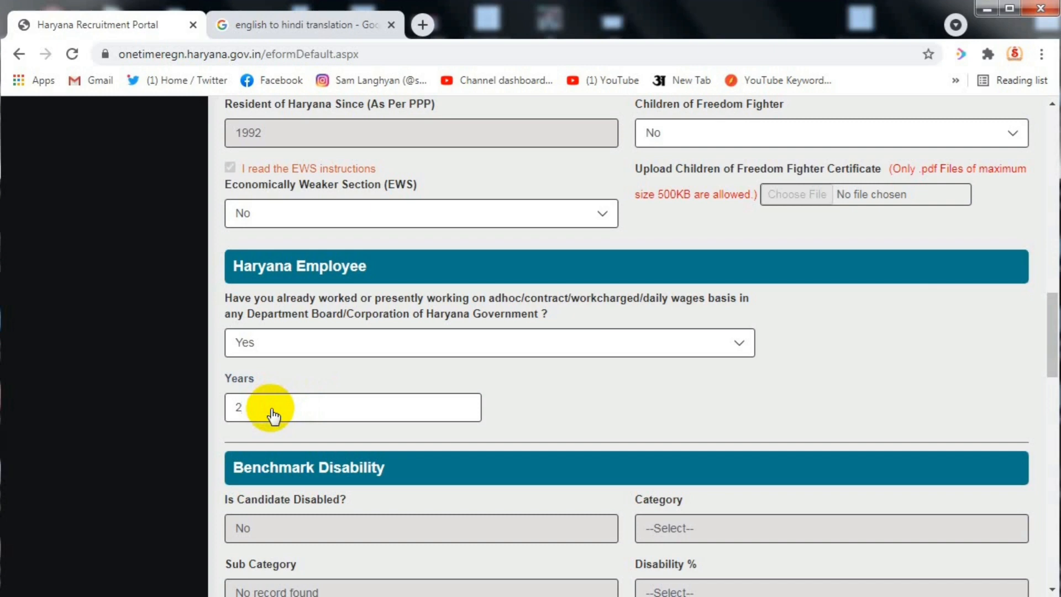
scroll(309, 437, "down", 2)
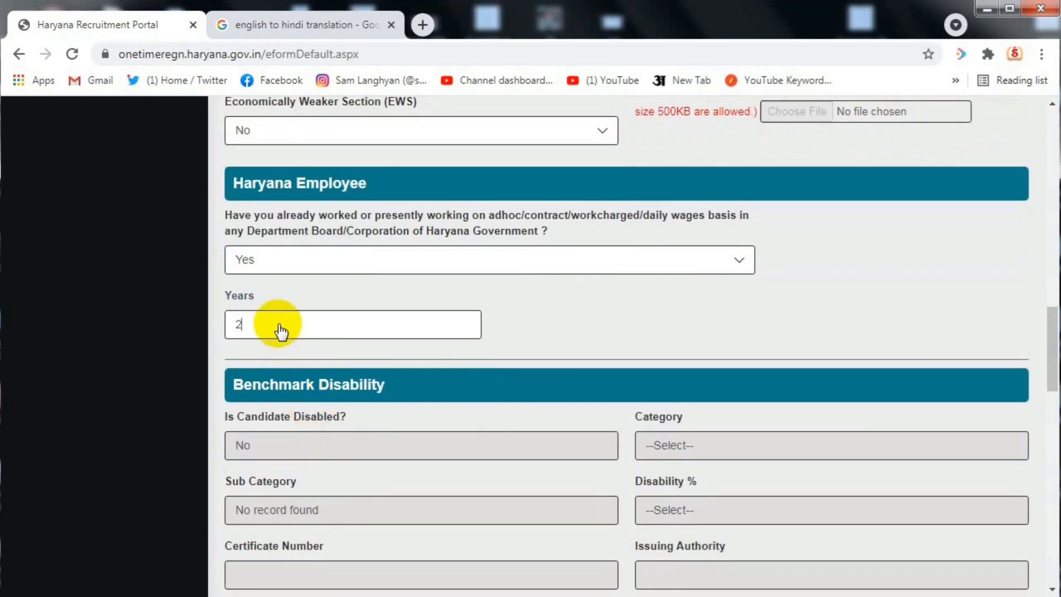
scroll(279, 327, "down", 1)
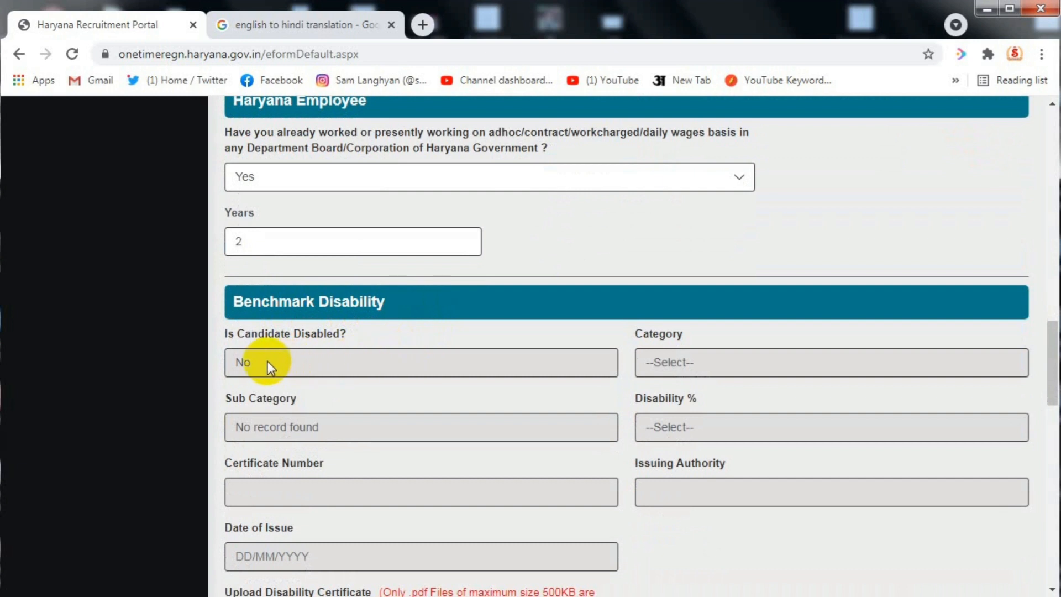
scroll(340, 488, "down", 1)
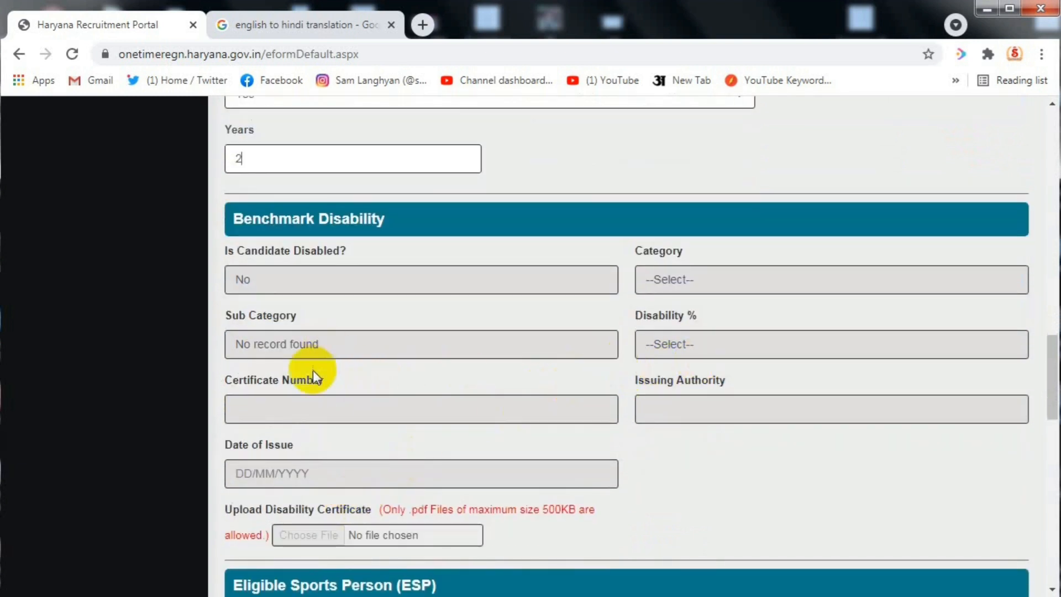
scroll(301, 494, "down", 1)
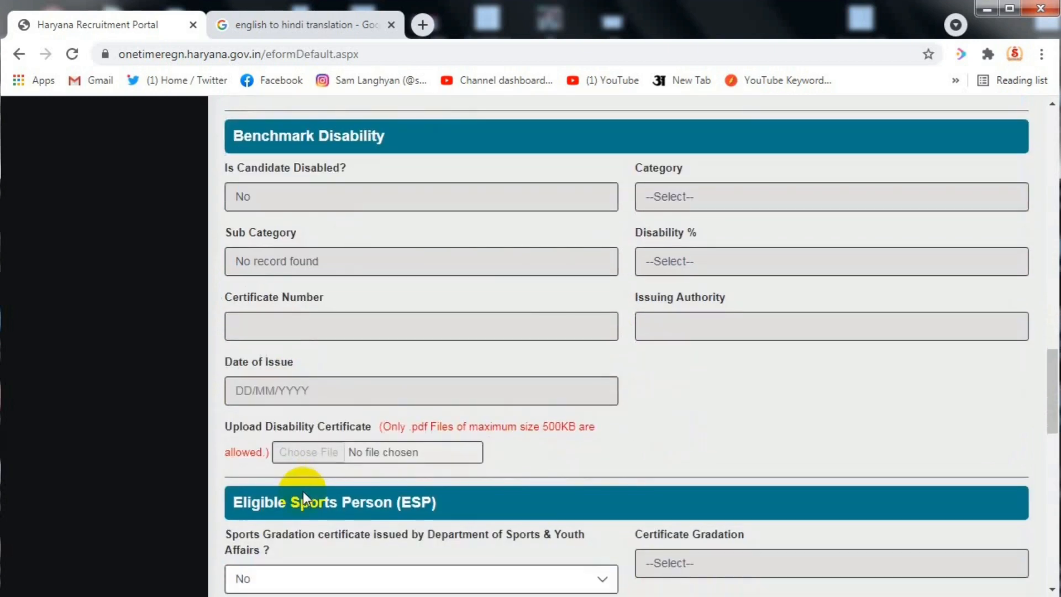
scroll(596, 426, "down", 1)
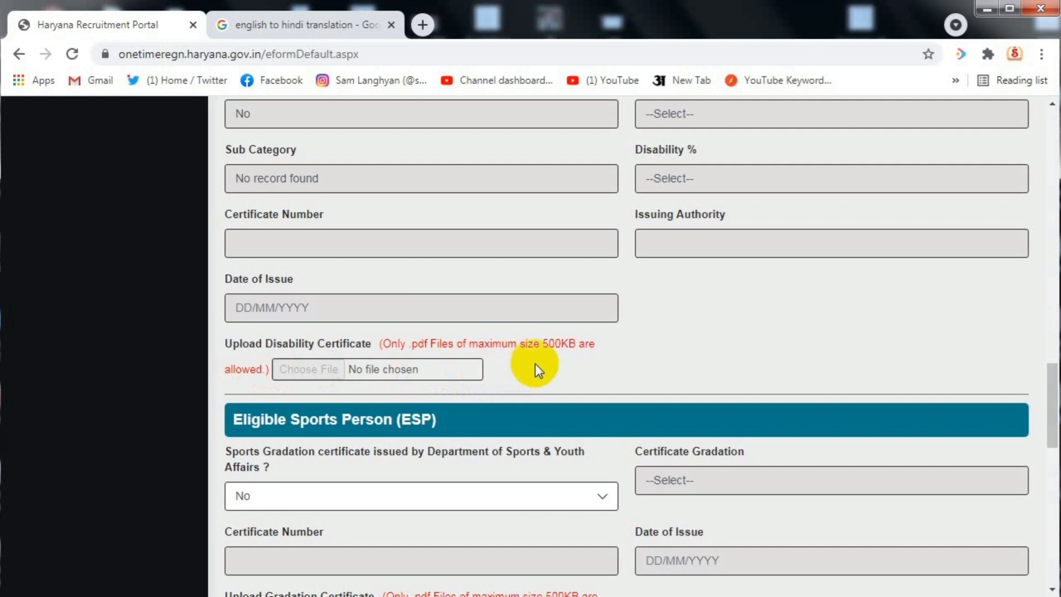
scroll(558, 365, "down", 1)
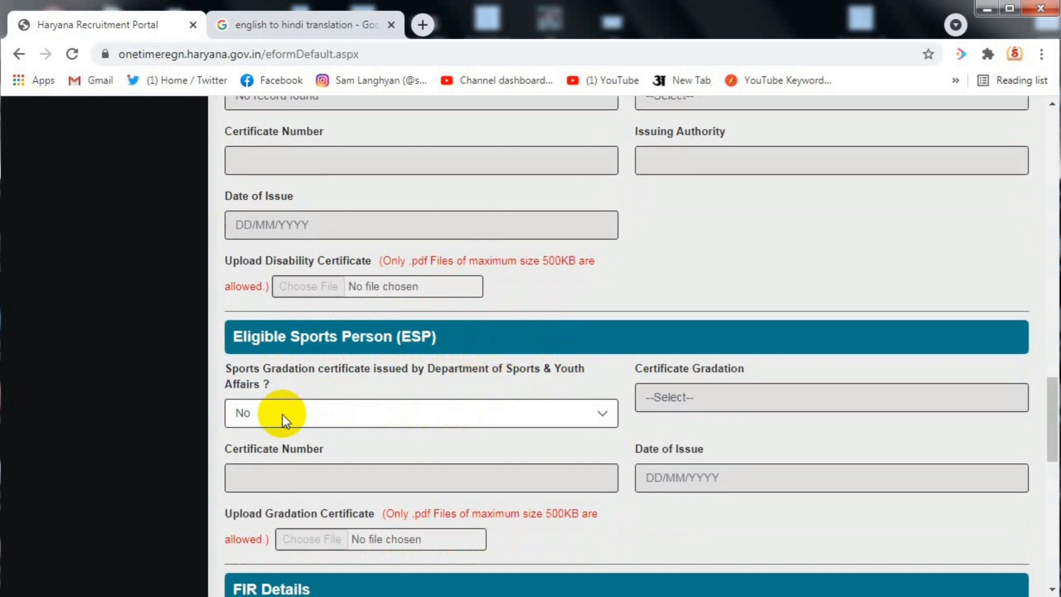
scroll(283, 413, "down", 1)
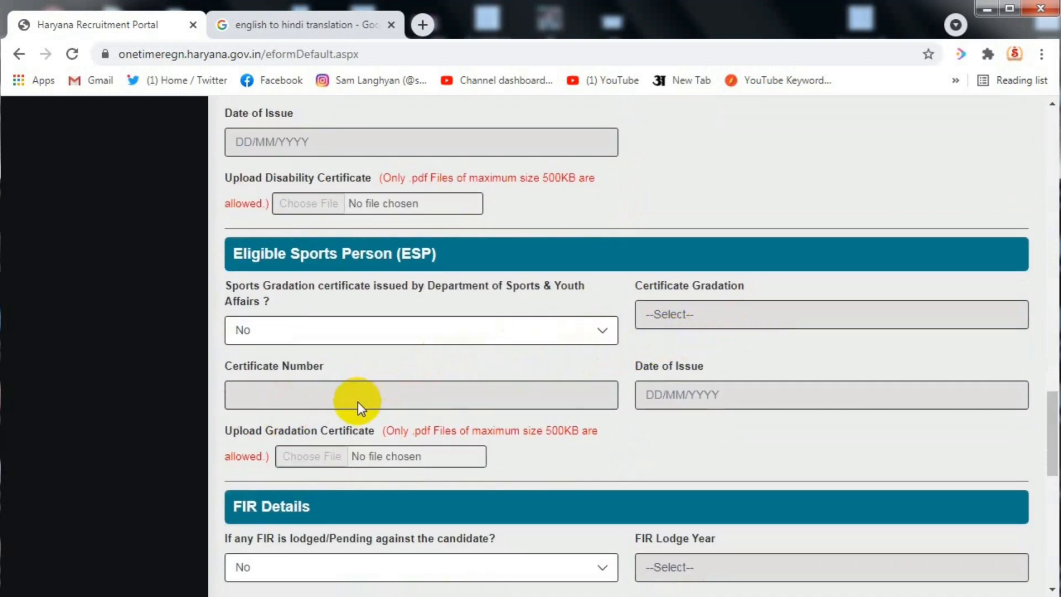
scroll(638, 416, "down", 2)
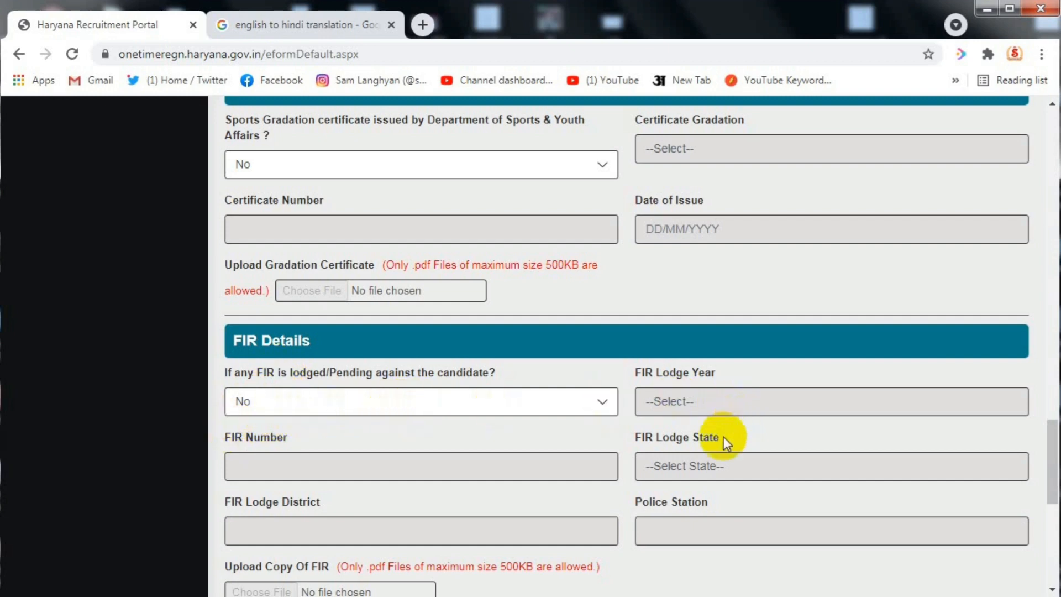
scroll(724, 439, "down", 1)
scroll(724, 440, "down", 1)
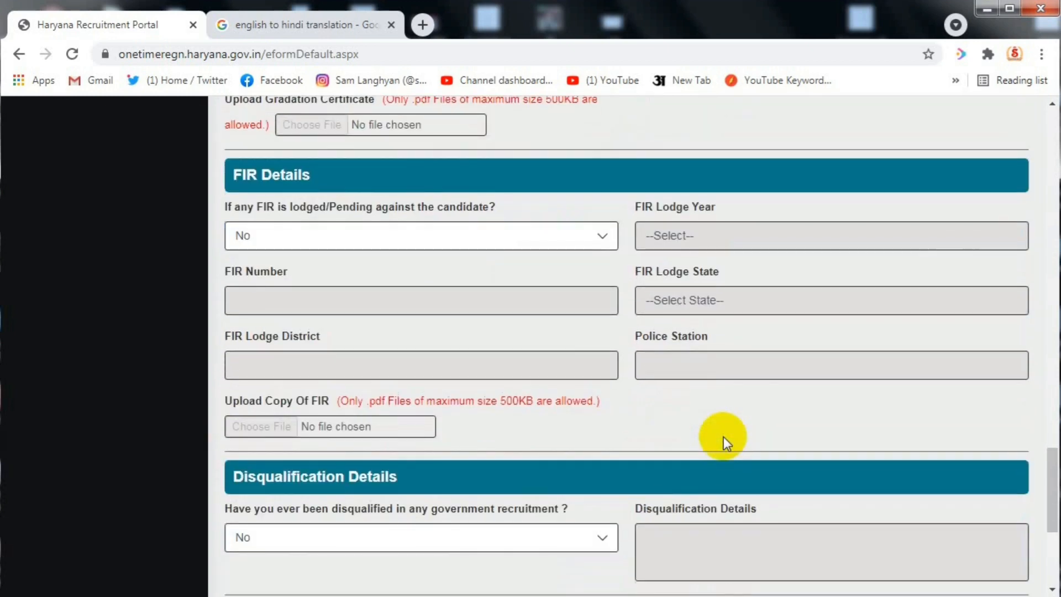
scroll(724, 440, "down", 1)
scroll(725, 437, "down", 2)
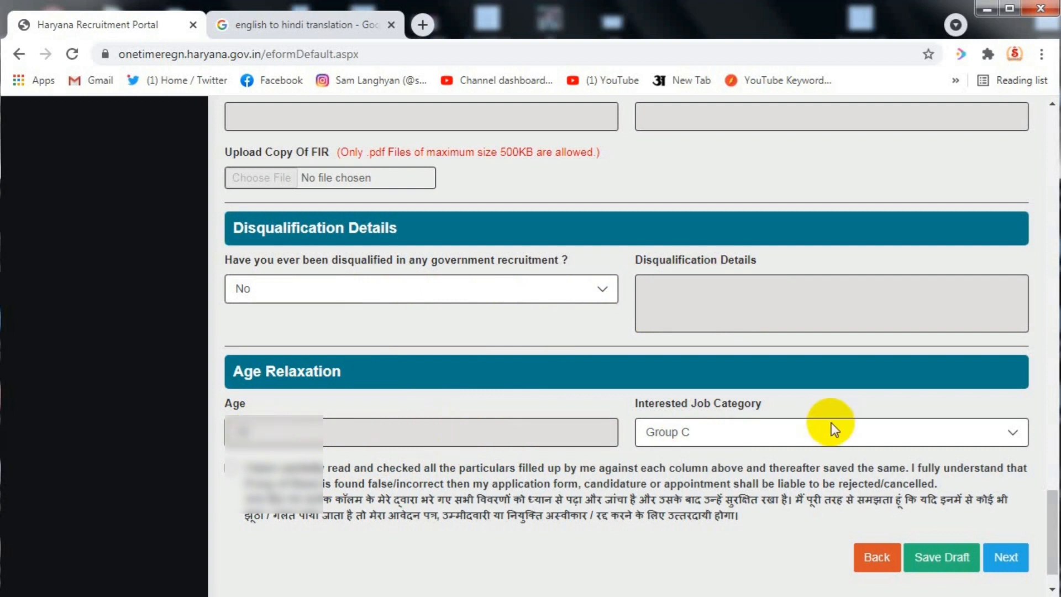
Keep Group C as the interested job category
left_click(751, 430)
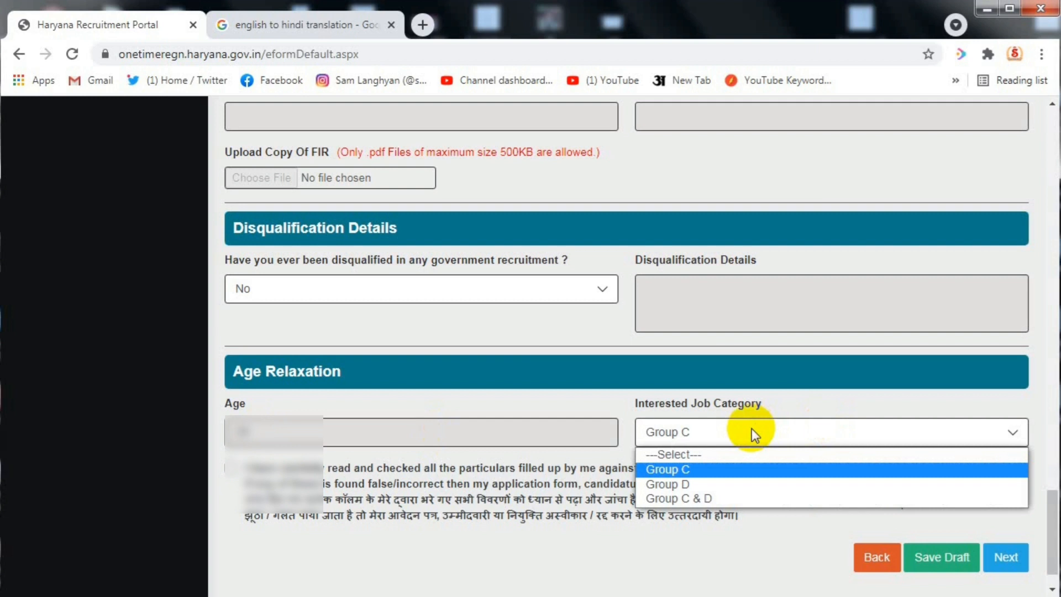
left_click(689, 471)
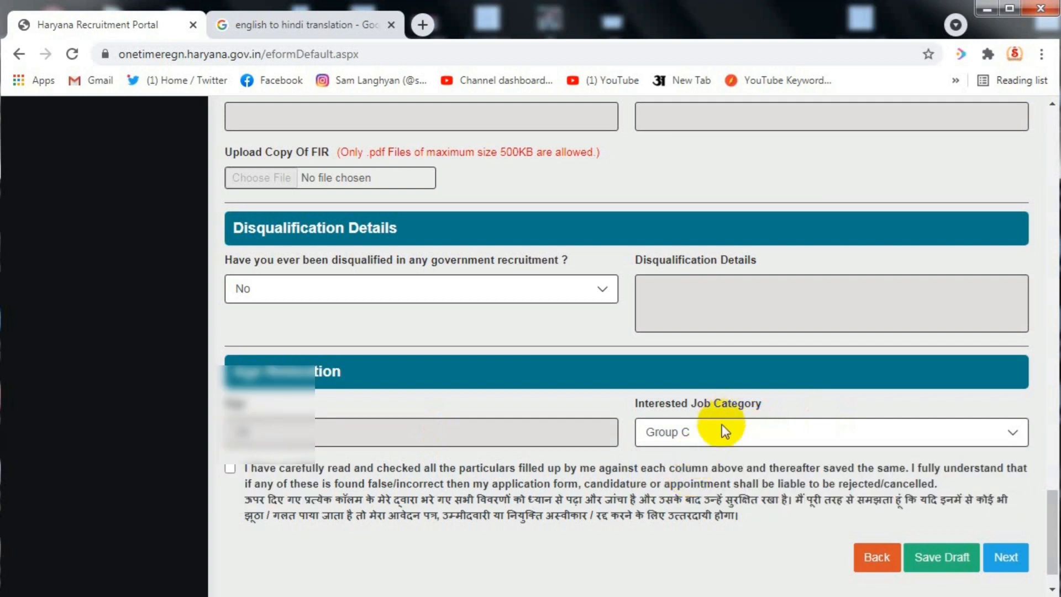
scroll(276, 503, "down", 1)
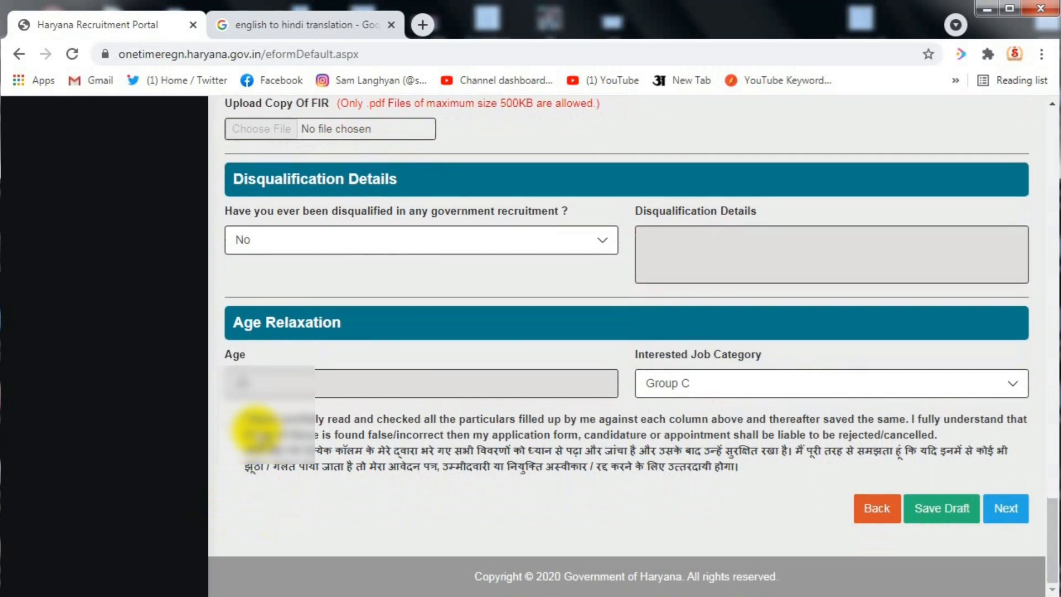
Accept the declaration, review the page and submit it with Next
left_click(230, 419)
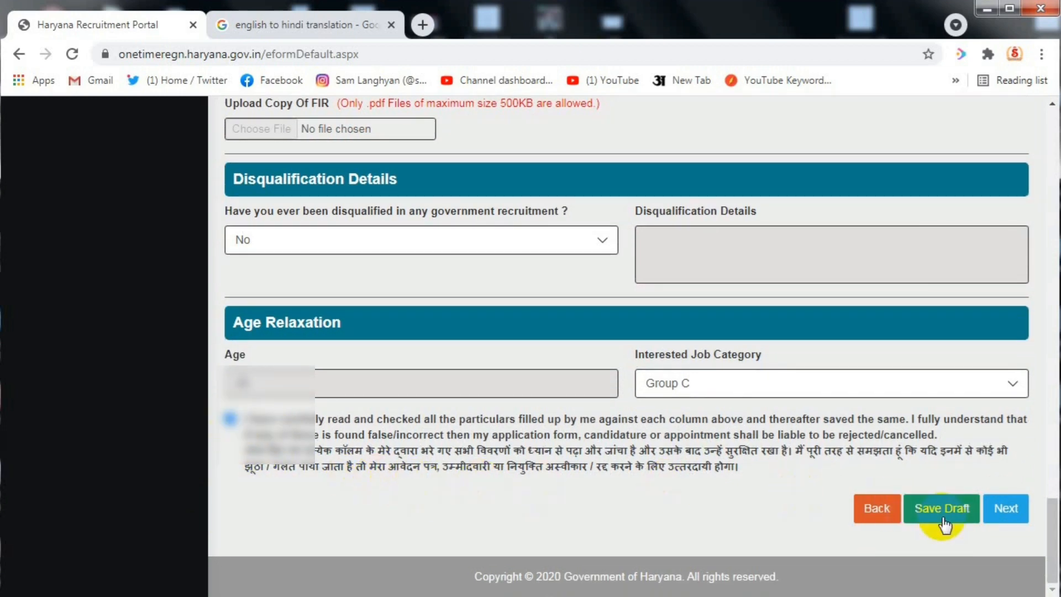
scroll(469, 472, "up", 13)
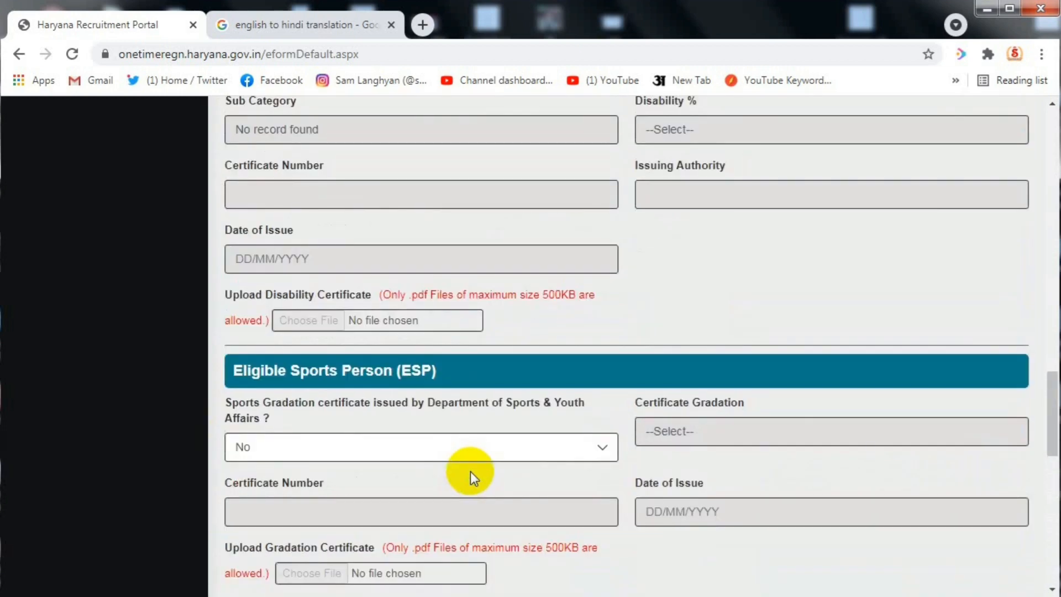
scroll(471, 473, "up", 13)
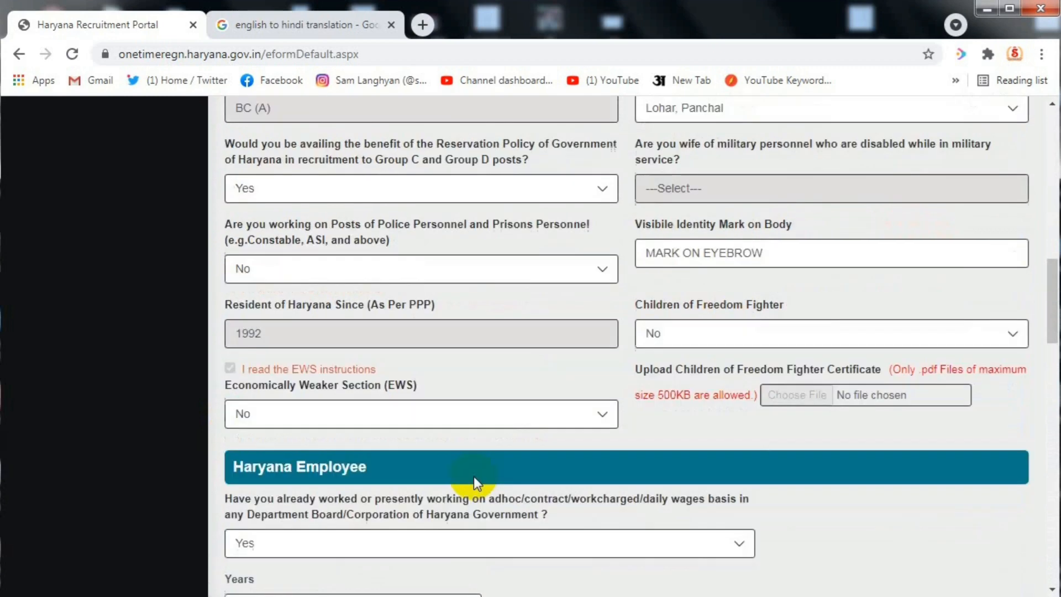
scroll(473, 476, "up", 5)
scroll(473, 476, "down", 20)
scroll(473, 479, "down", 3)
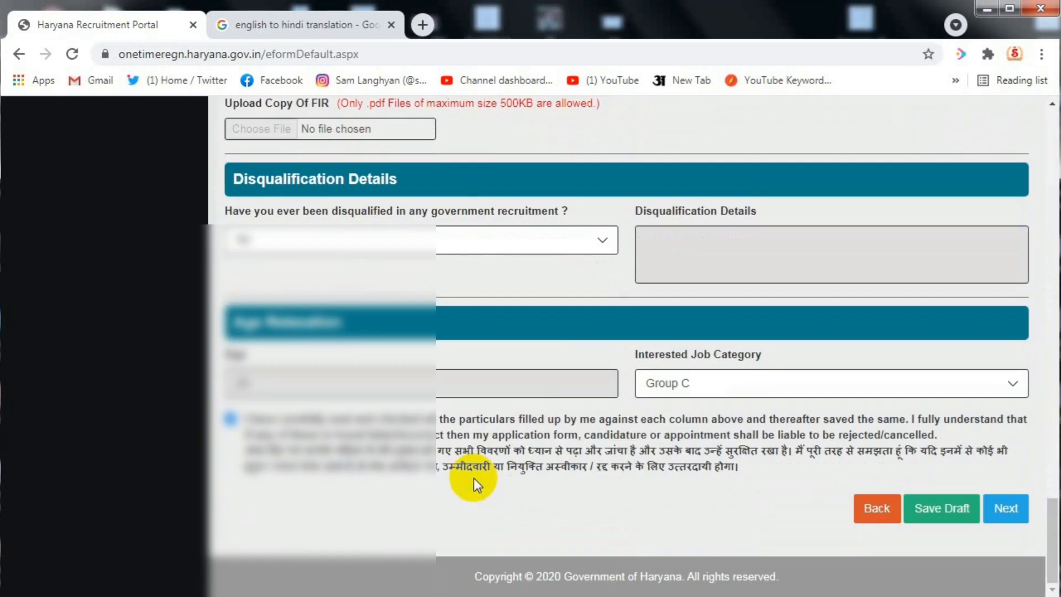
left_click(1000, 522)
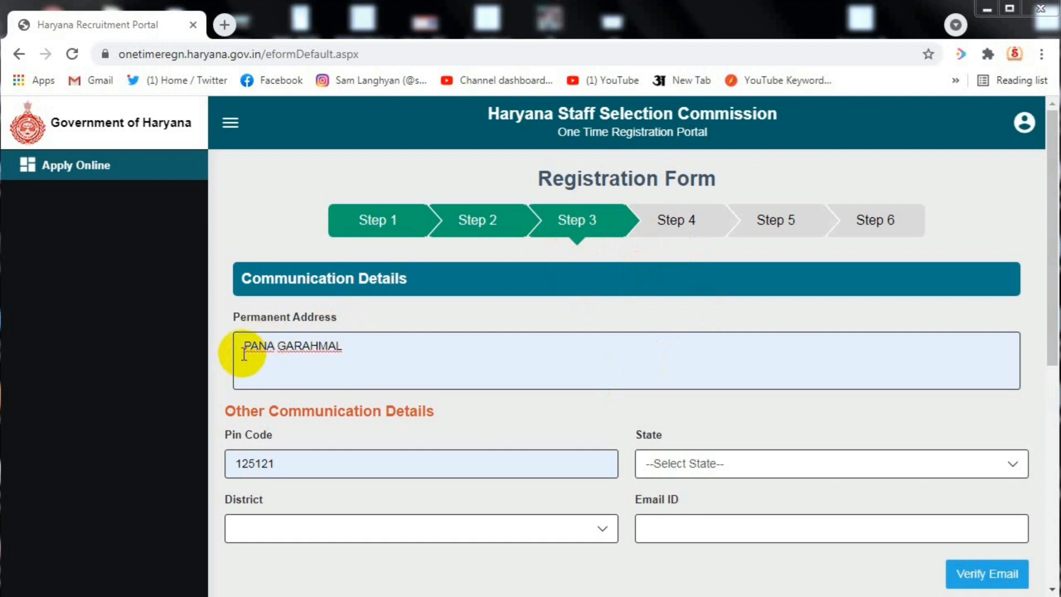
Select the permanent address text and choose the home state from the State list
left_click_drag(244, 354, 423, 356)
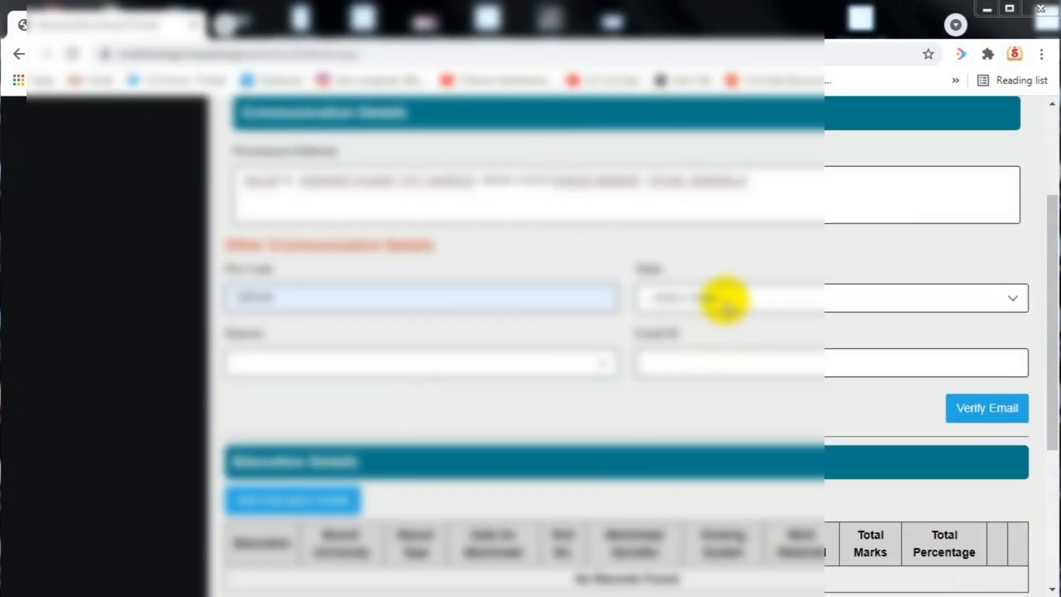
left_click(722, 295)
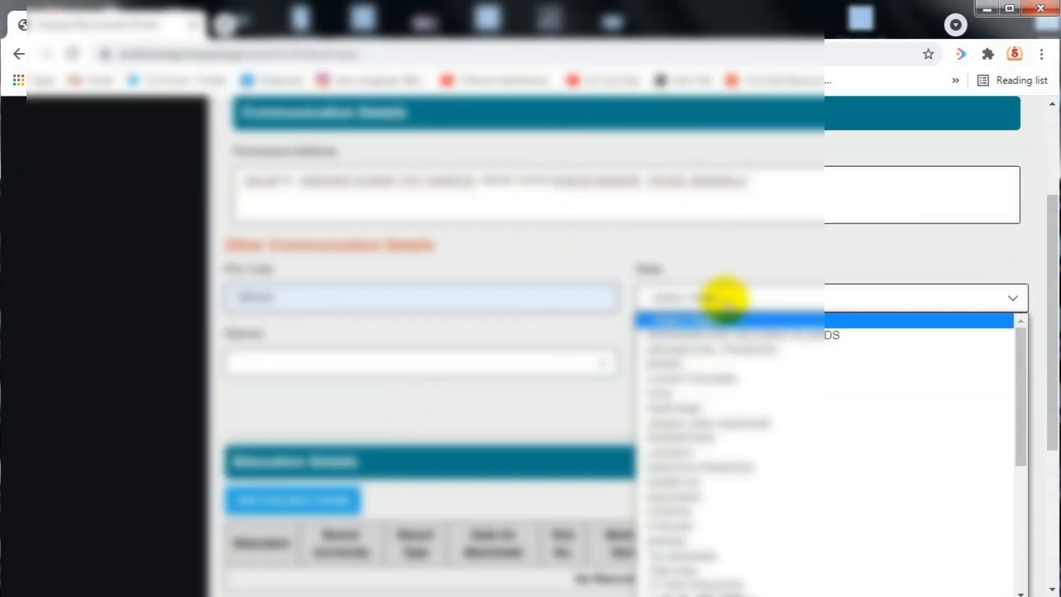
scroll(734, 459, "down", 5)
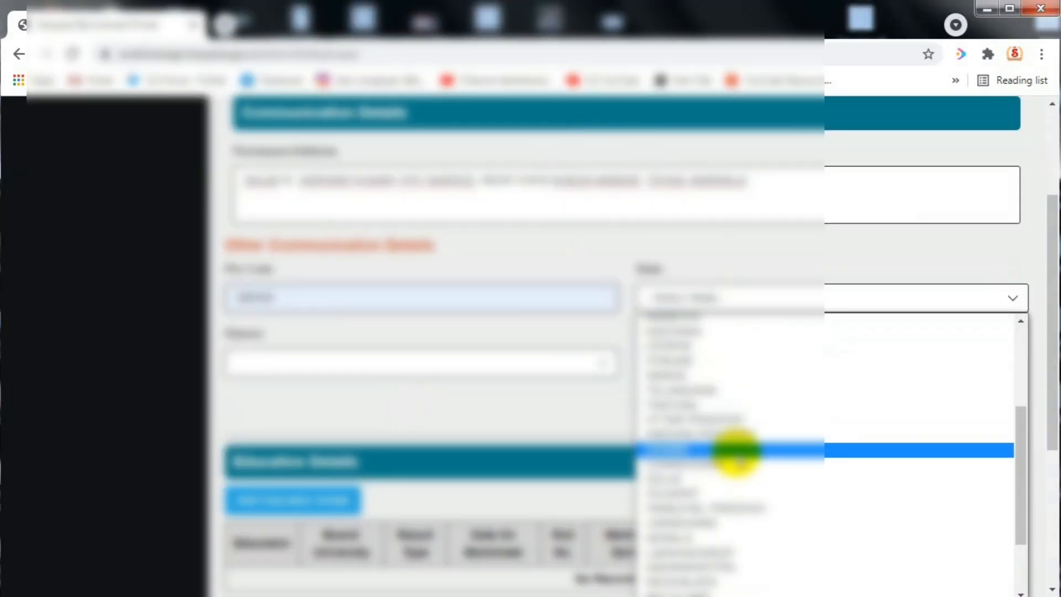
key("h")
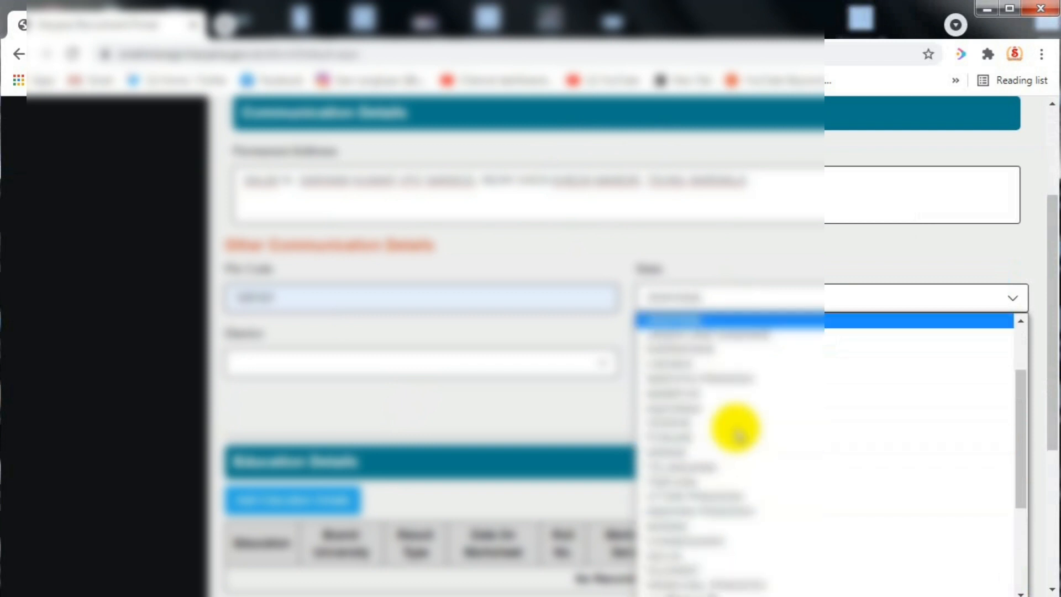
left_click(699, 321)
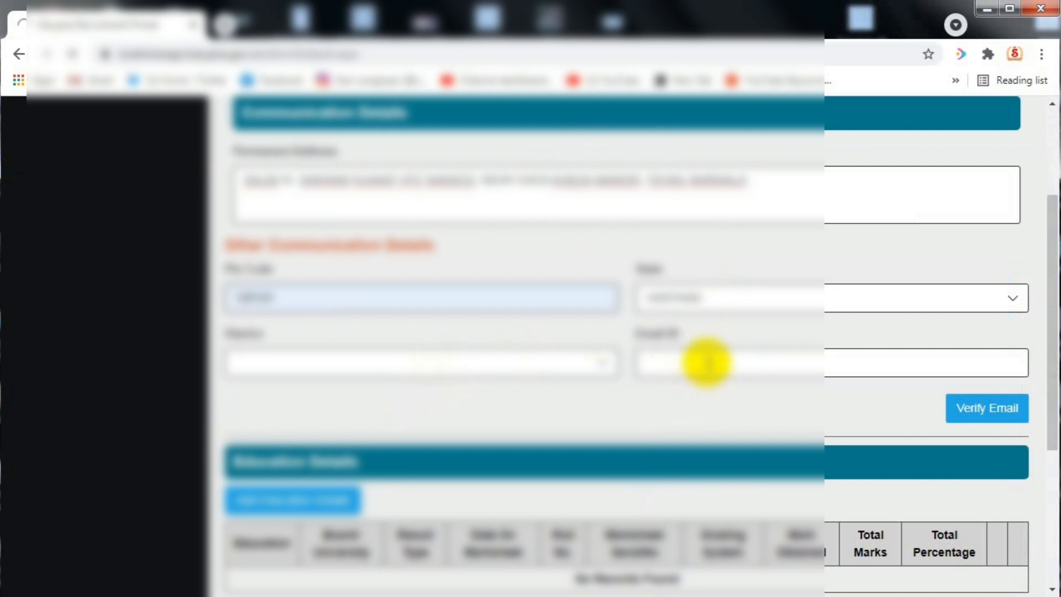
Choose the district, fill in the e-mail ID and request an e-mail verification code
left_click(706, 363)
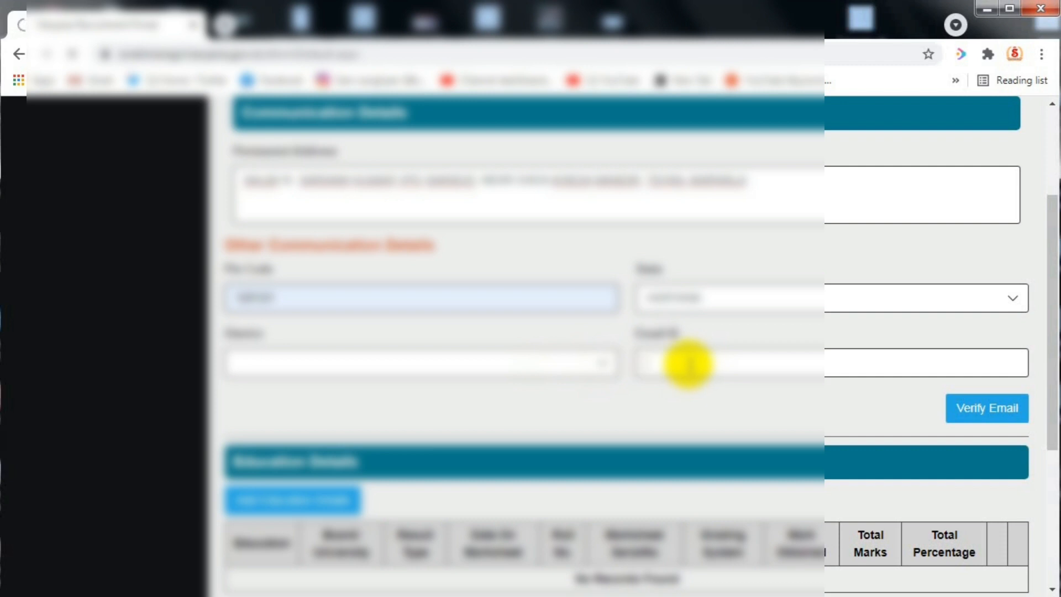
left_click(494, 362)
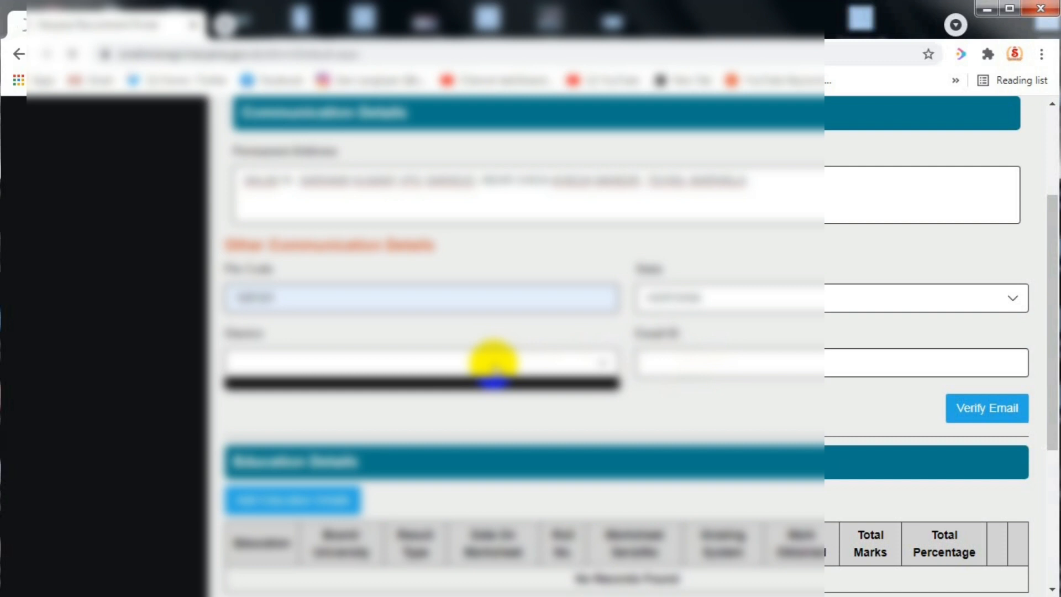
left_click(663, 360)
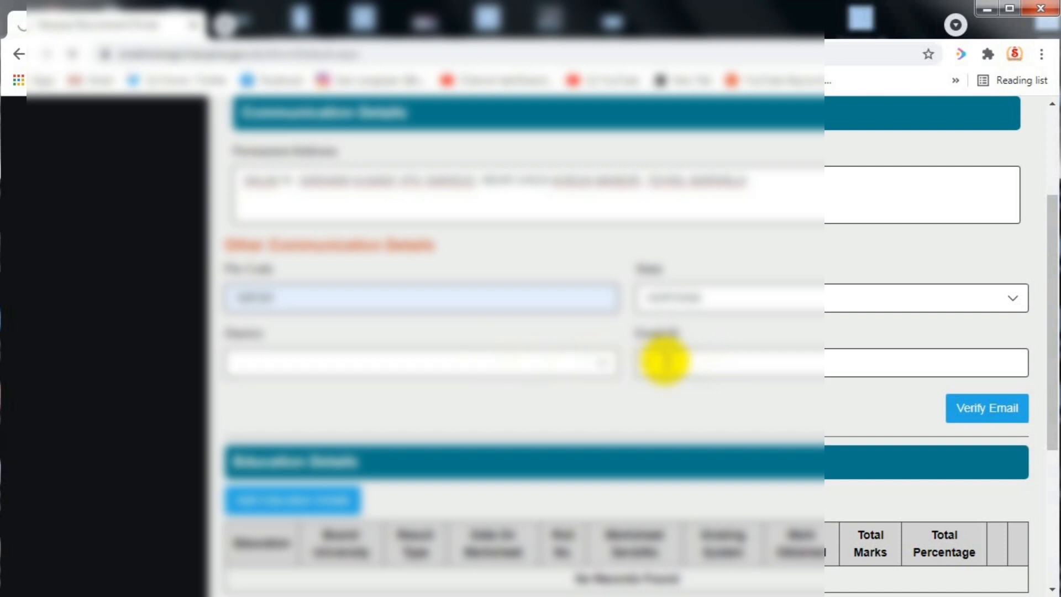
left_click(953, 411)
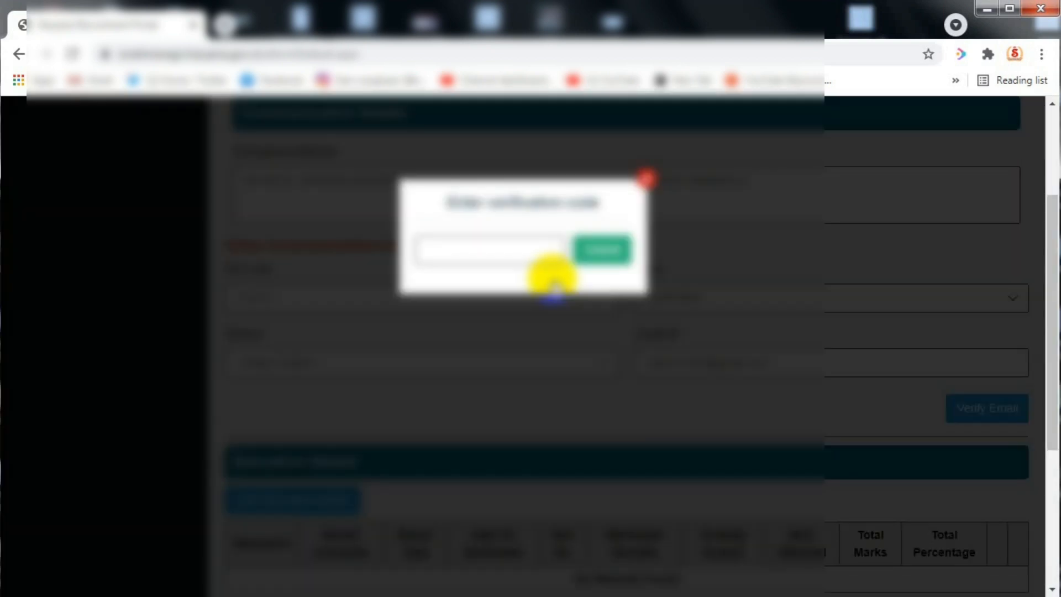
Enter the received e-mail verification code and submit it
left_click(474, 256)
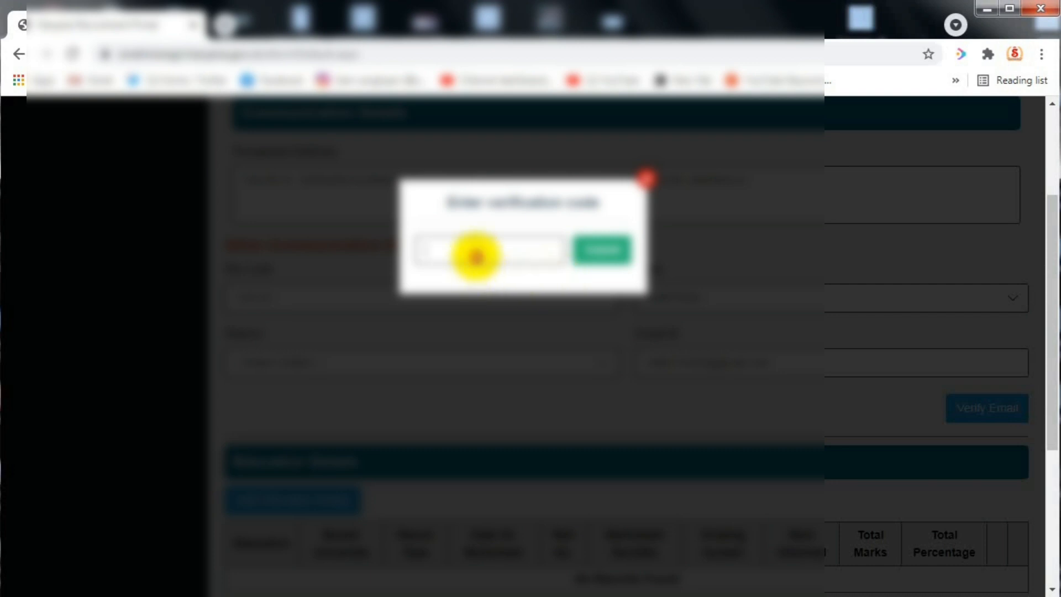
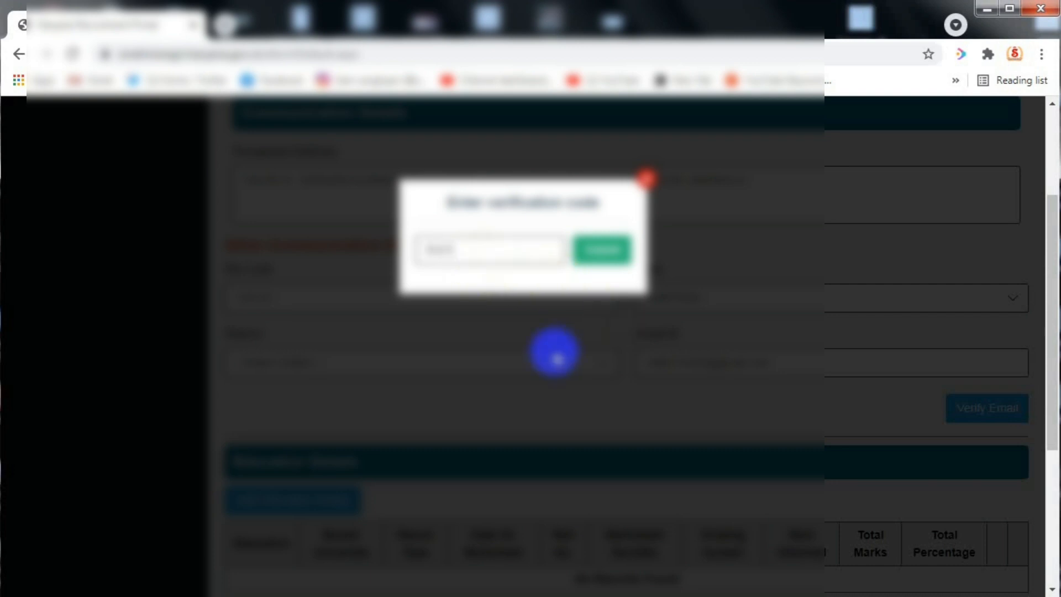
left_click(603, 252)
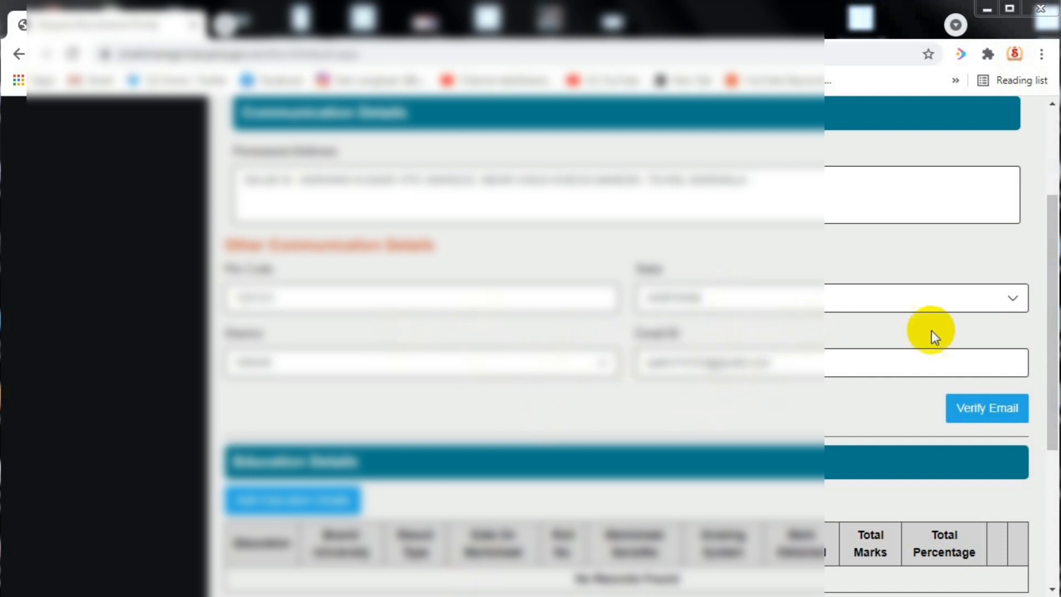
Answer the question under Education Details and submit Step 3, raising a missing address and e-mail warning
left_click_drag(1051, 288, 1050, 400)
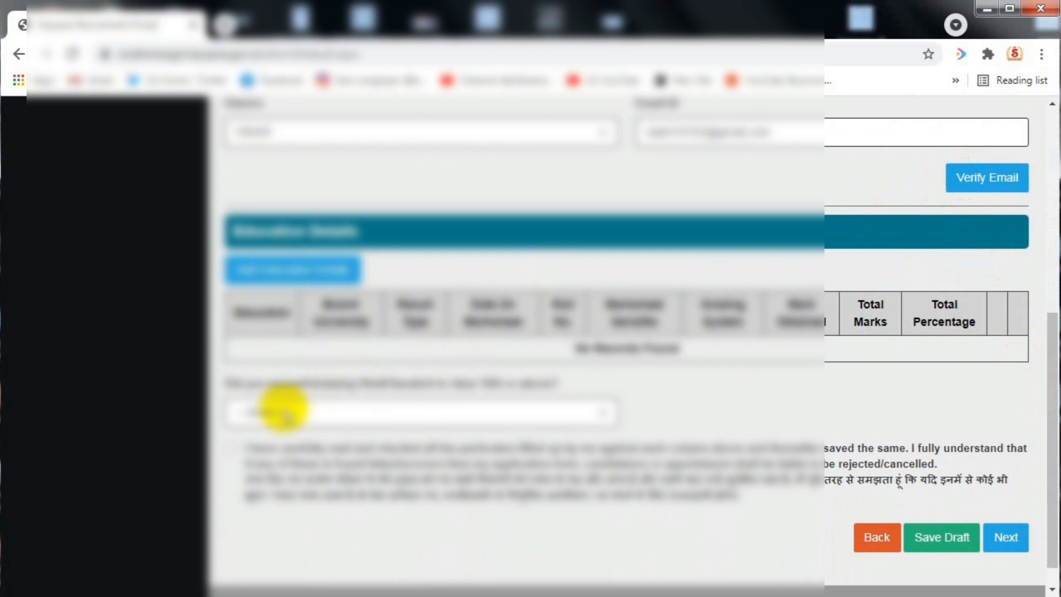
scroll(290, 412, "down", 1)
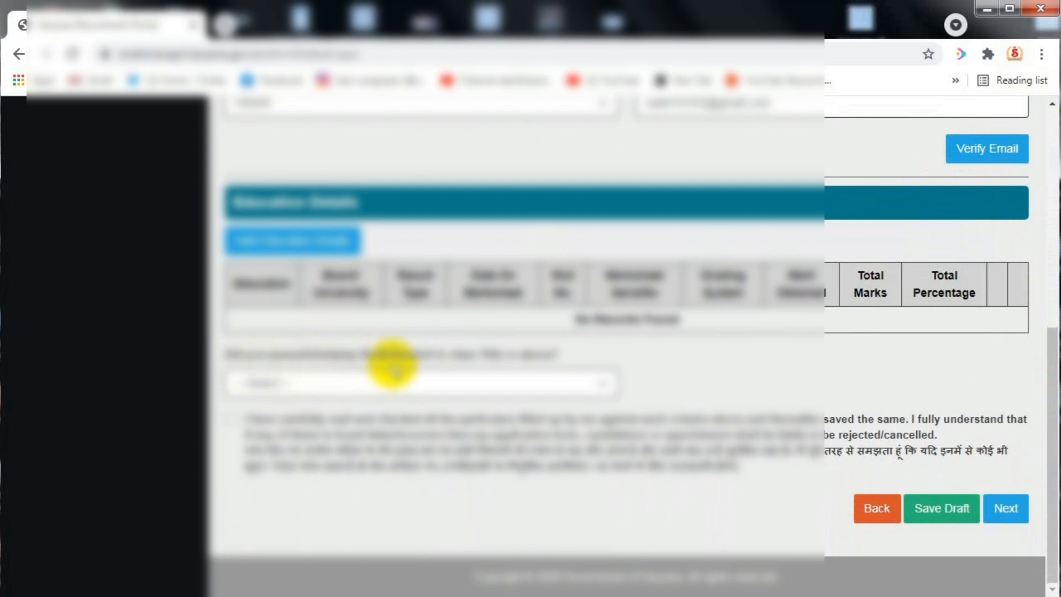
left_click(498, 387)
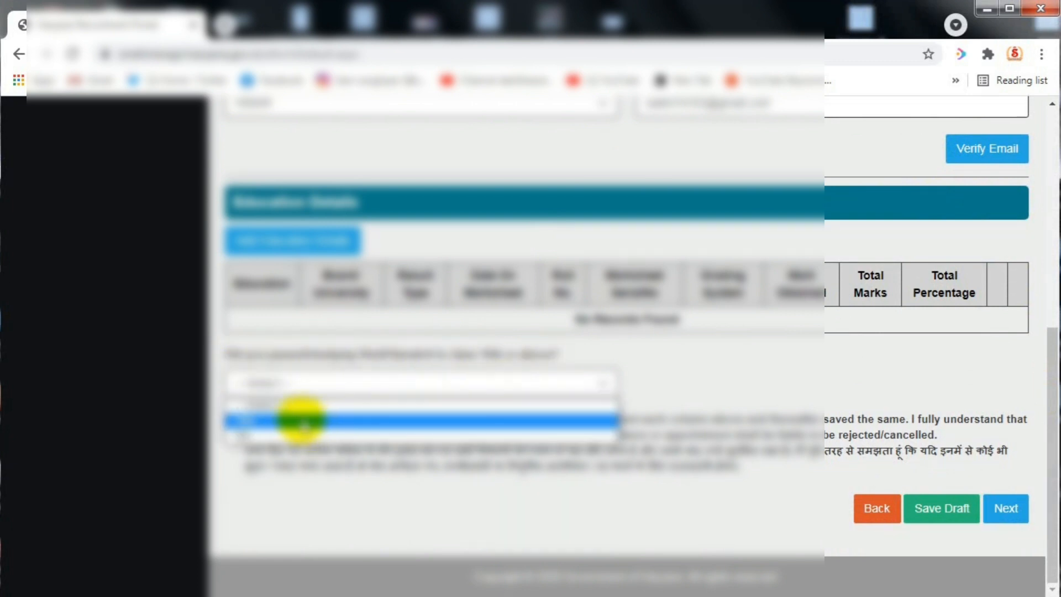
left_click(303, 421)
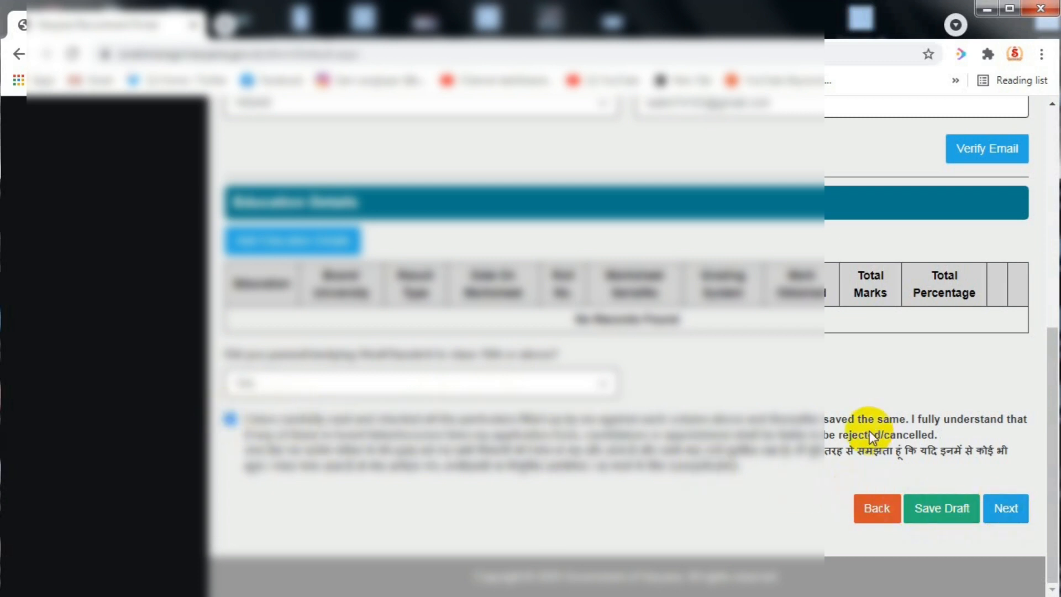
left_click(1013, 508)
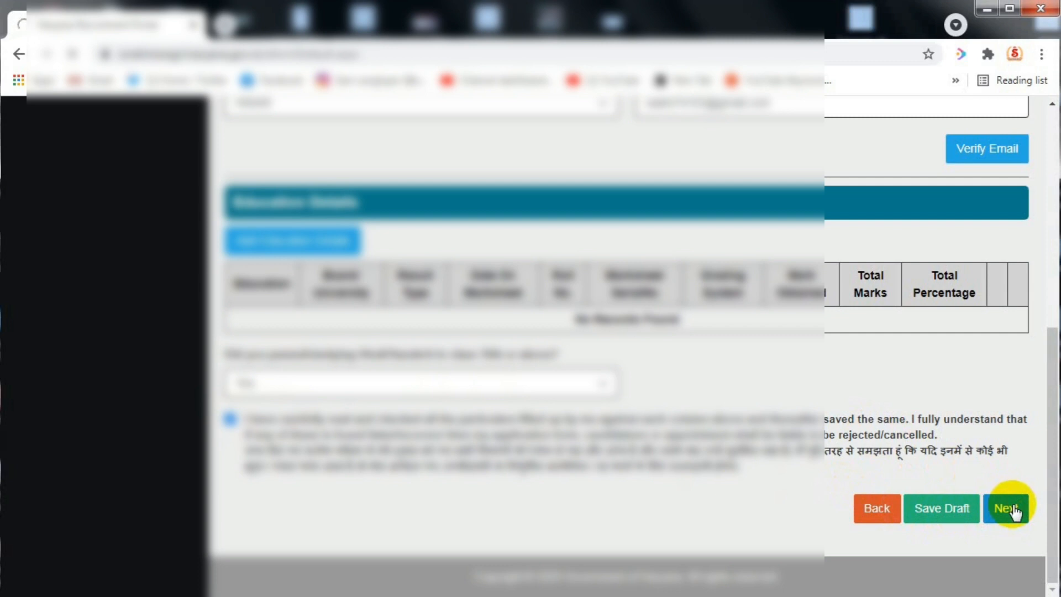
left_click(936, 507)
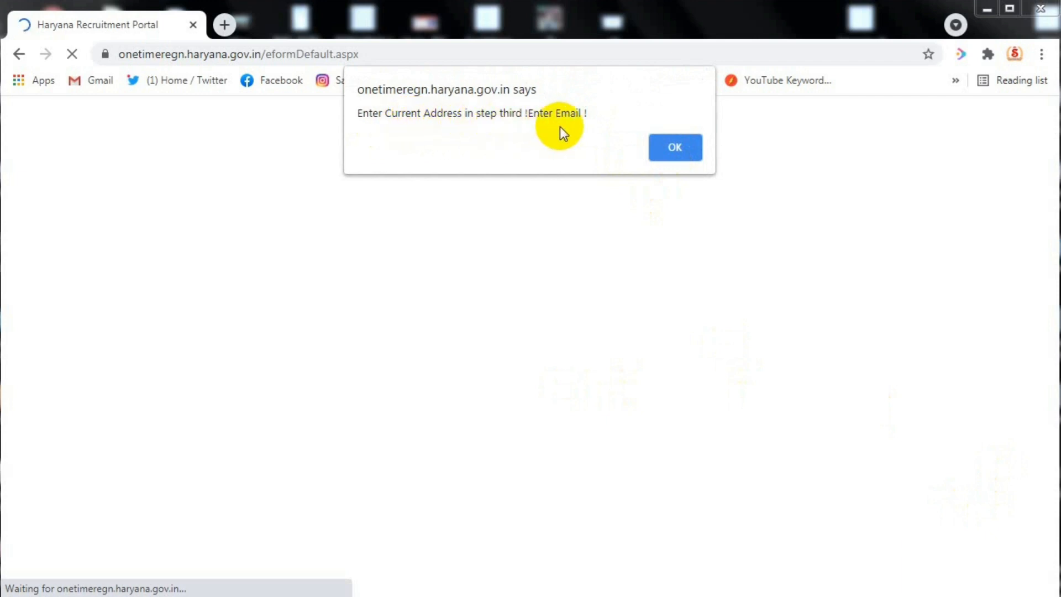
Dismiss the missing address and e-mail warning and open the Add Education Details form
left_click(664, 154)
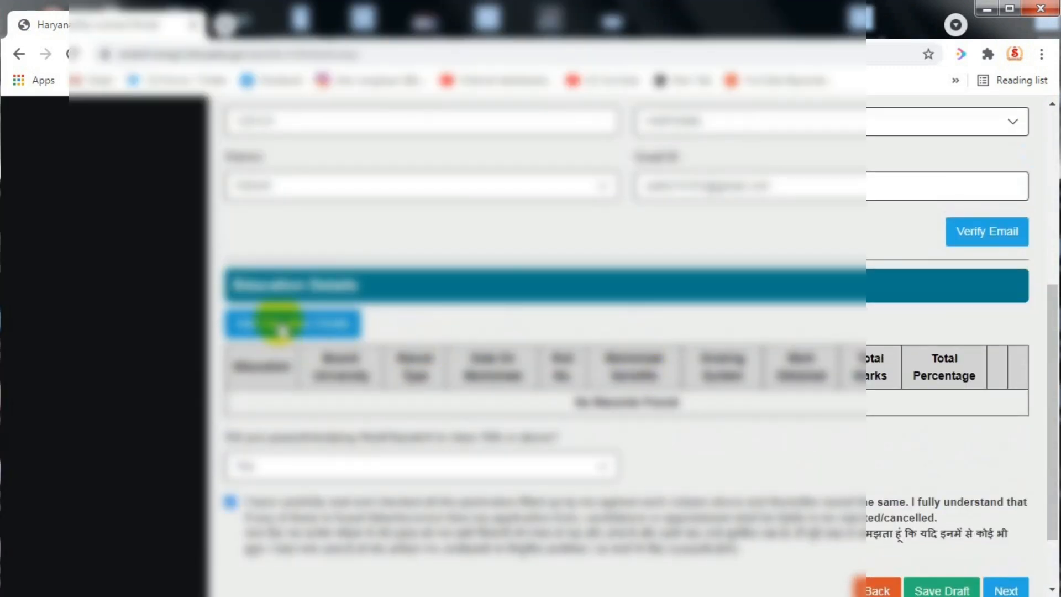
scroll(340, 345, "up", 3)
scroll(340, 346, "up", 4)
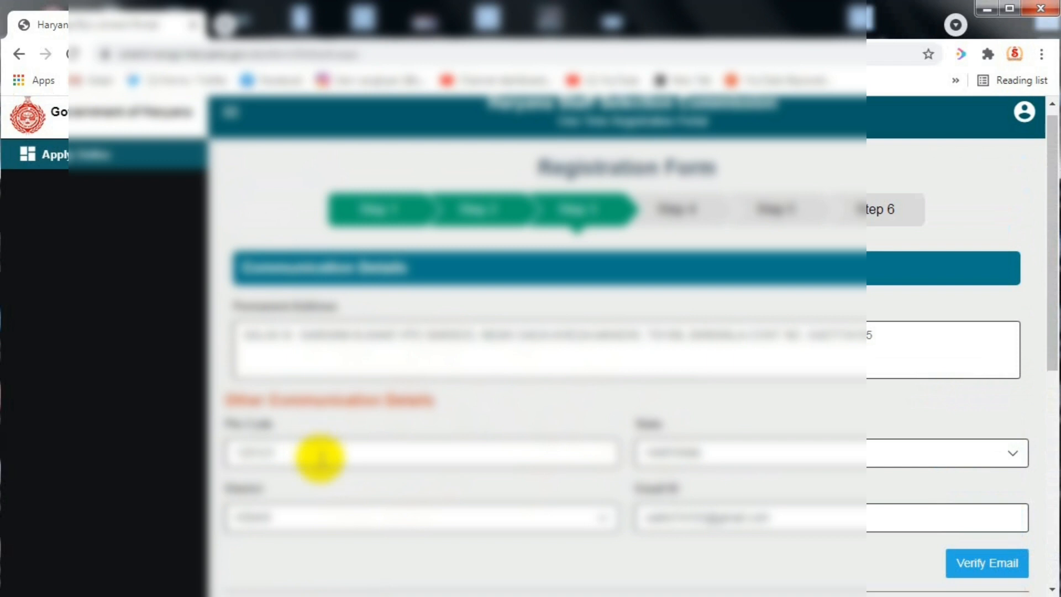
scroll(719, 475, "down", 3)
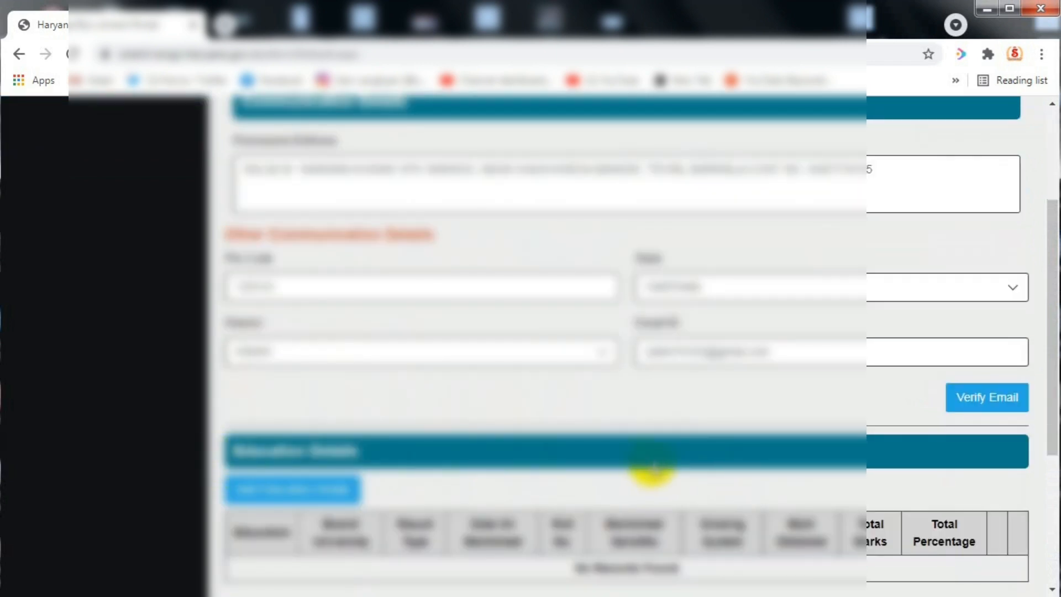
scroll(597, 460, "up", 1)
scroll(552, 459, "up", 2)
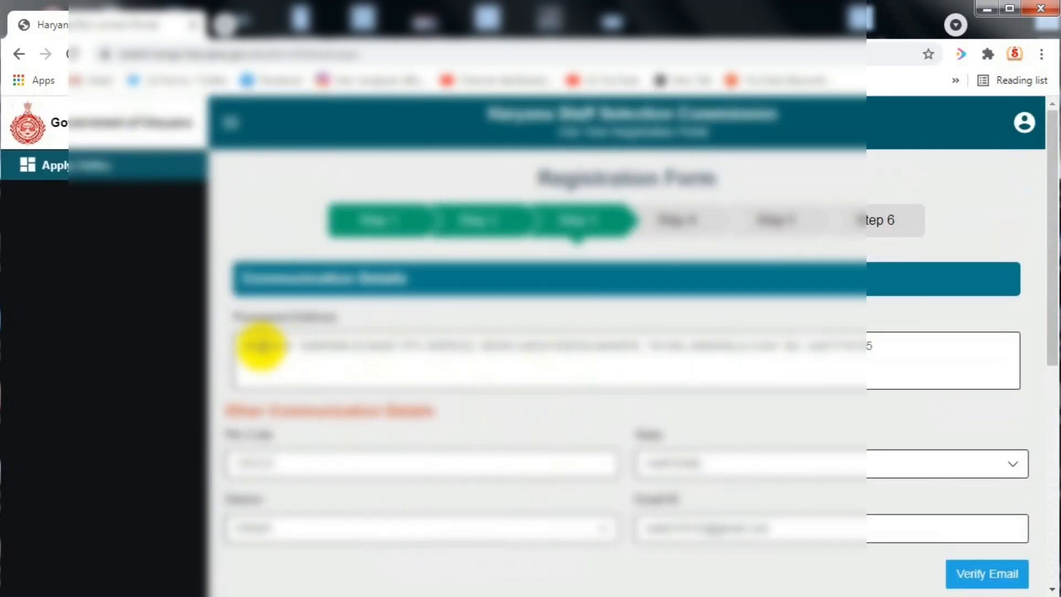
scroll(410, 367, "down", 3)
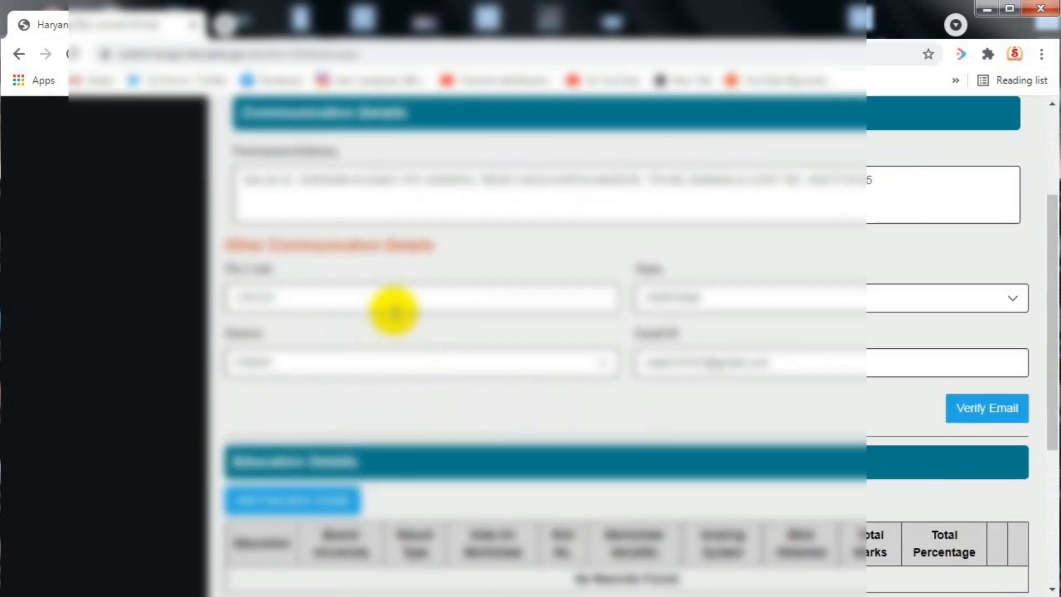
scroll(393, 308, "up", 2)
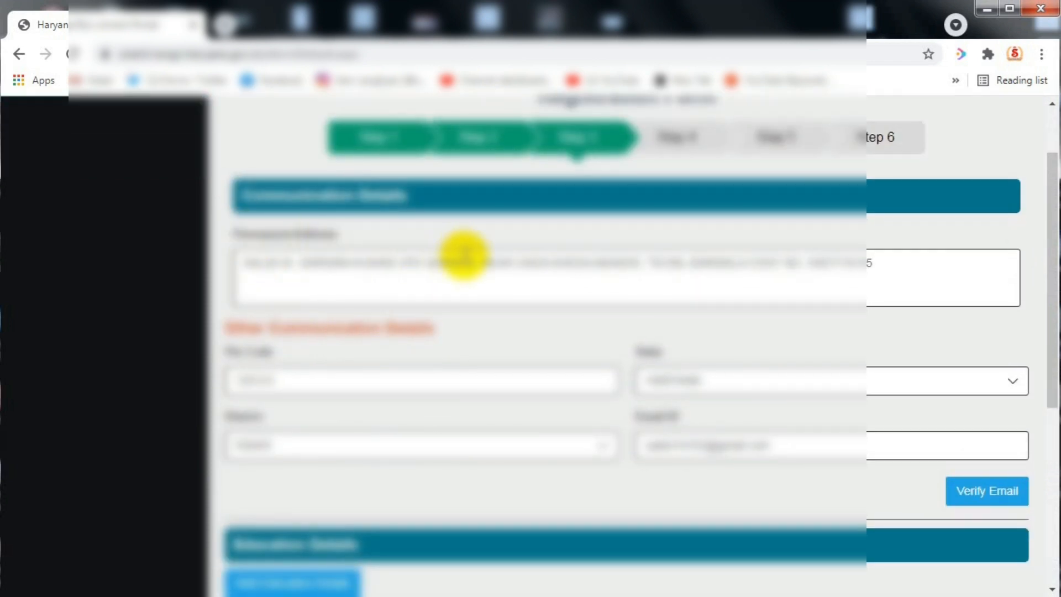
scroll(462, 254, "down", 2)
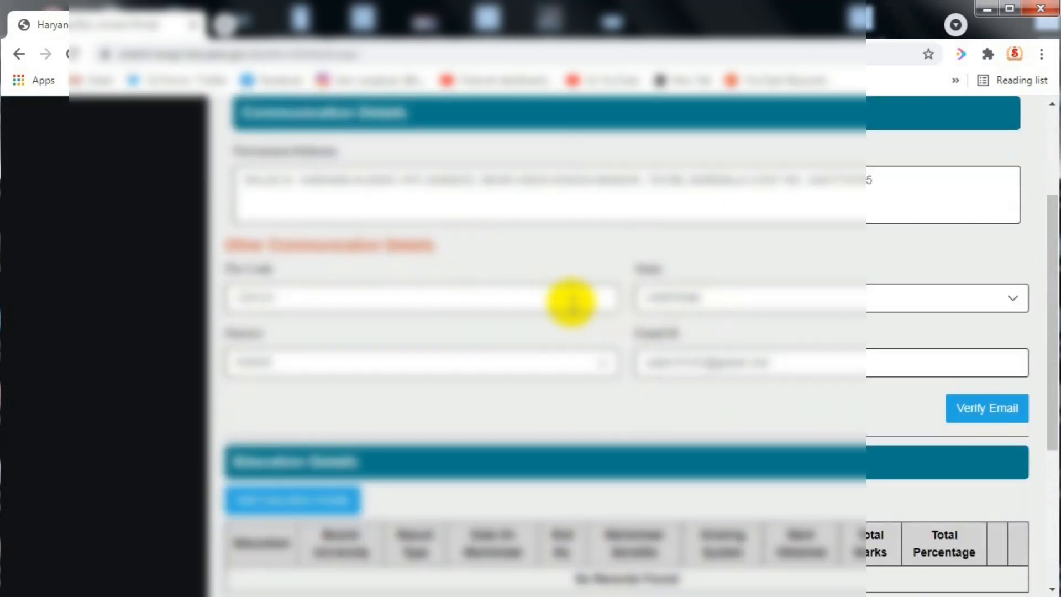
scroll(569, 298, "down", 3)
left_click(273, 343)
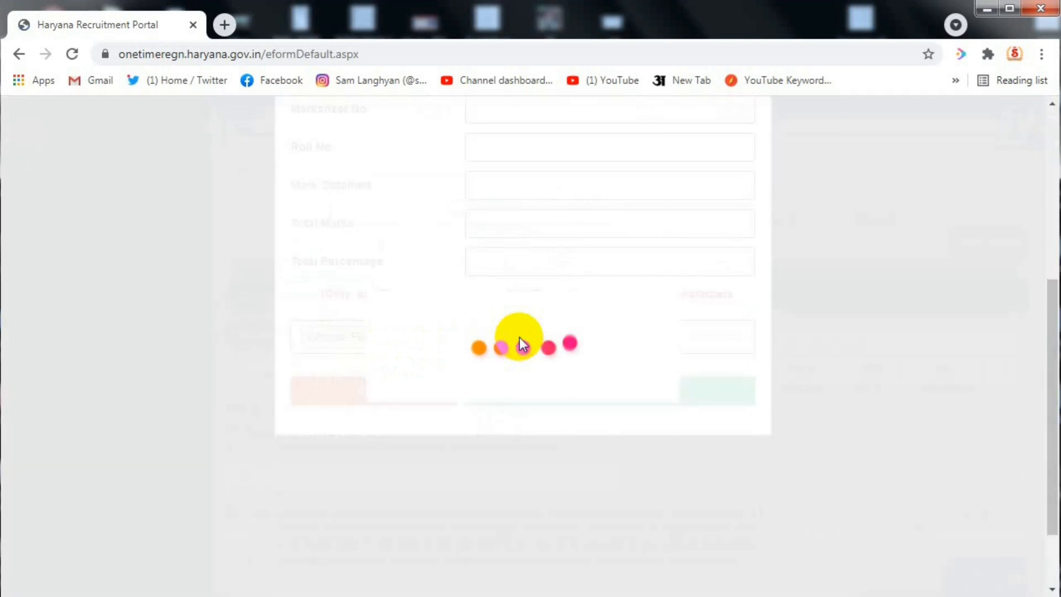
Fill the education record as Class10th, result Pass, from Haryana Board of School Education
scroll(468, 406, "up", 6)
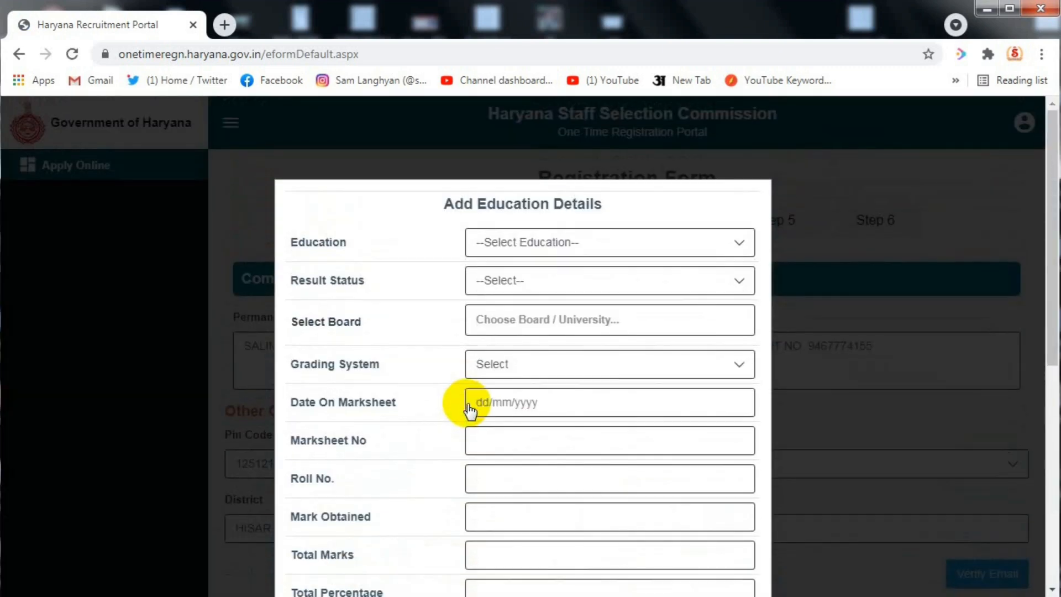
left_click(661, 241)
left_click(532, 279)
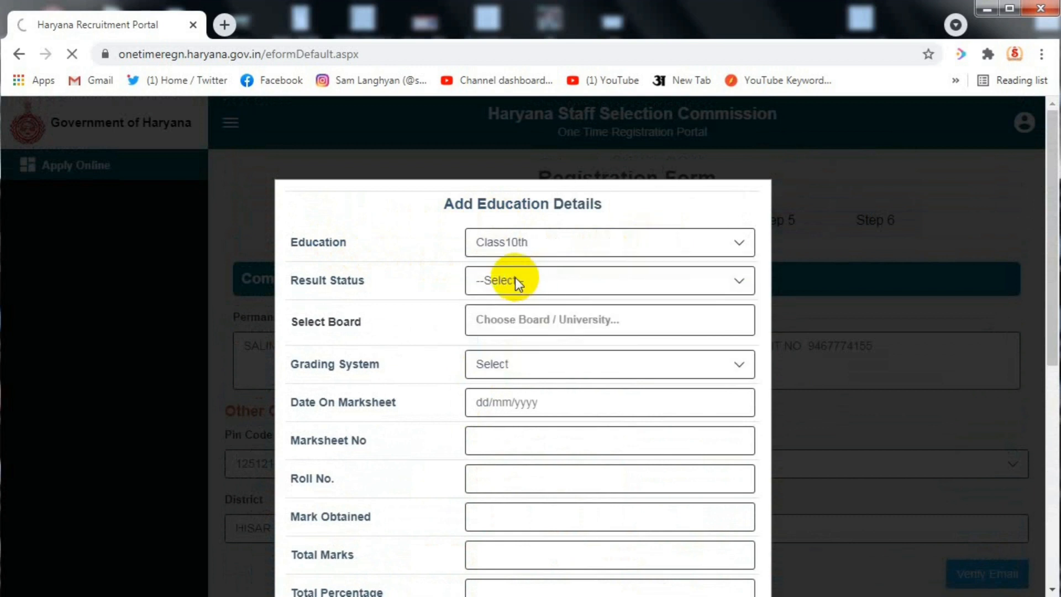
left_click(515, 280)
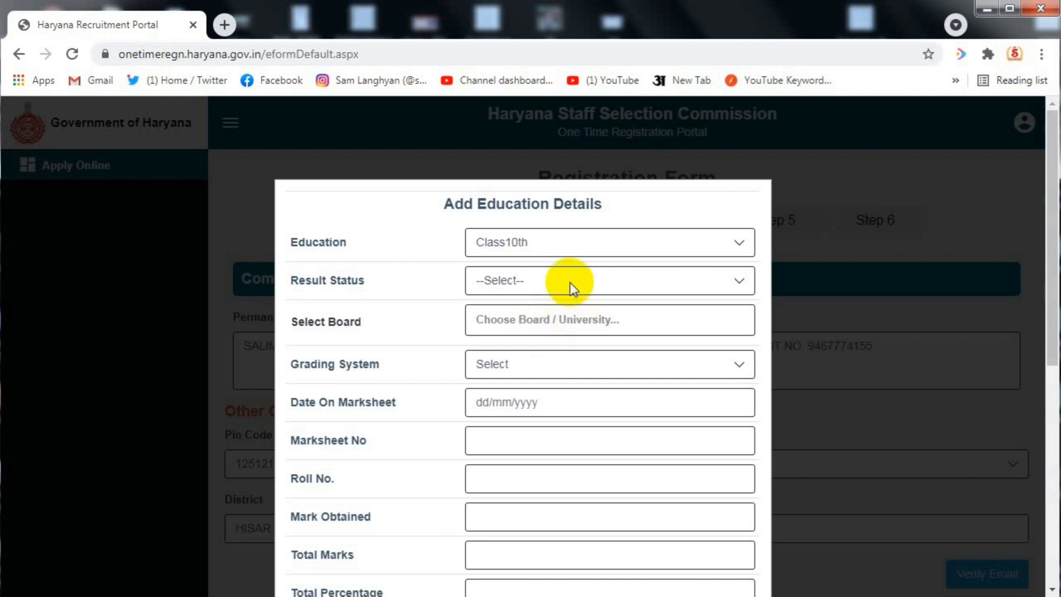
left_click(569, 283)
left_click(498, 316)
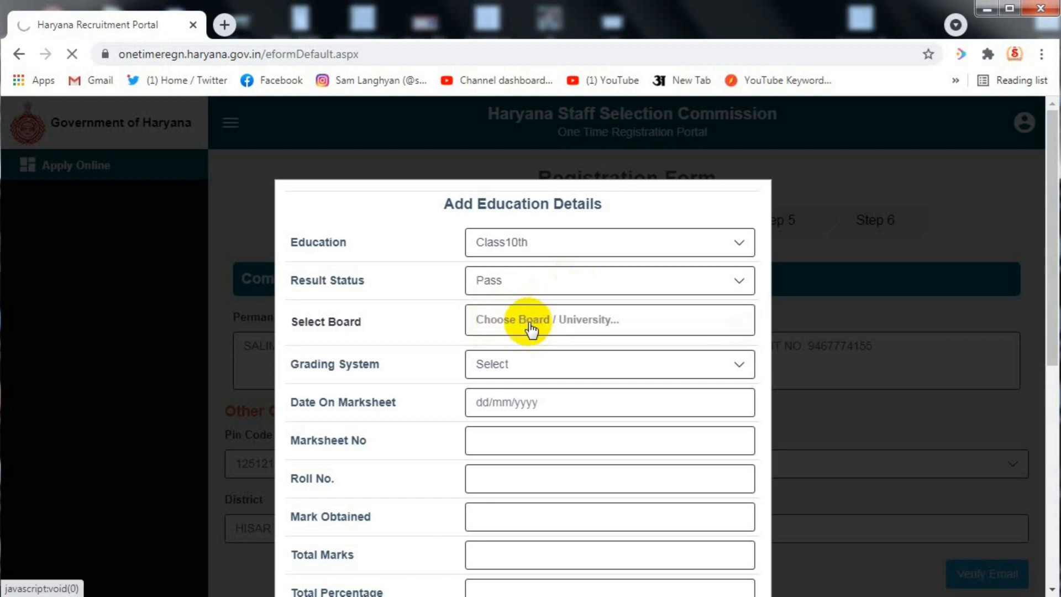
left_click(529, 320)
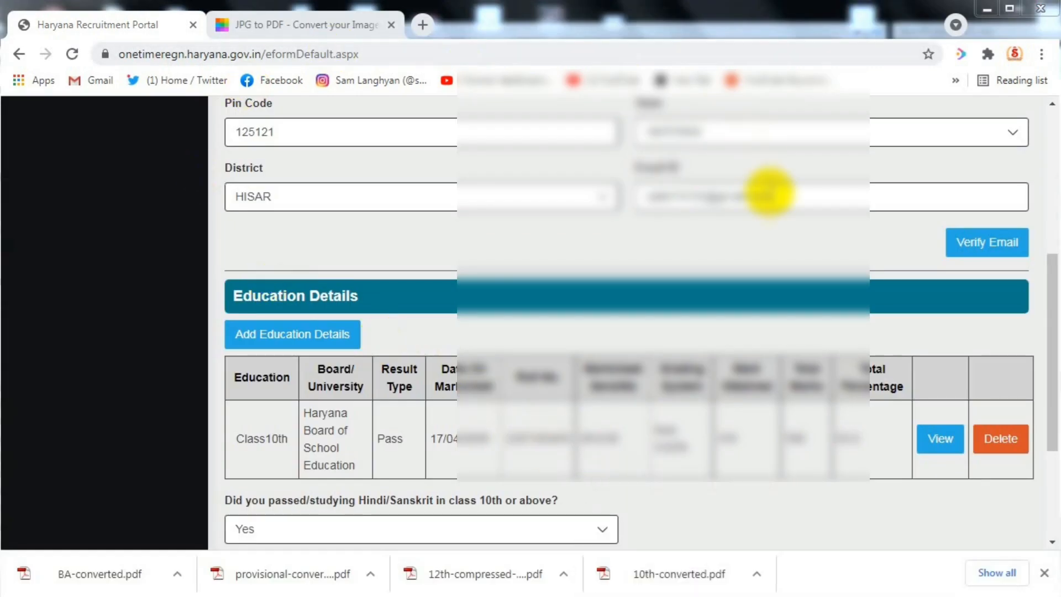
Add another education record, accept the declaration and save the form as a draft
left_click(305, 343)
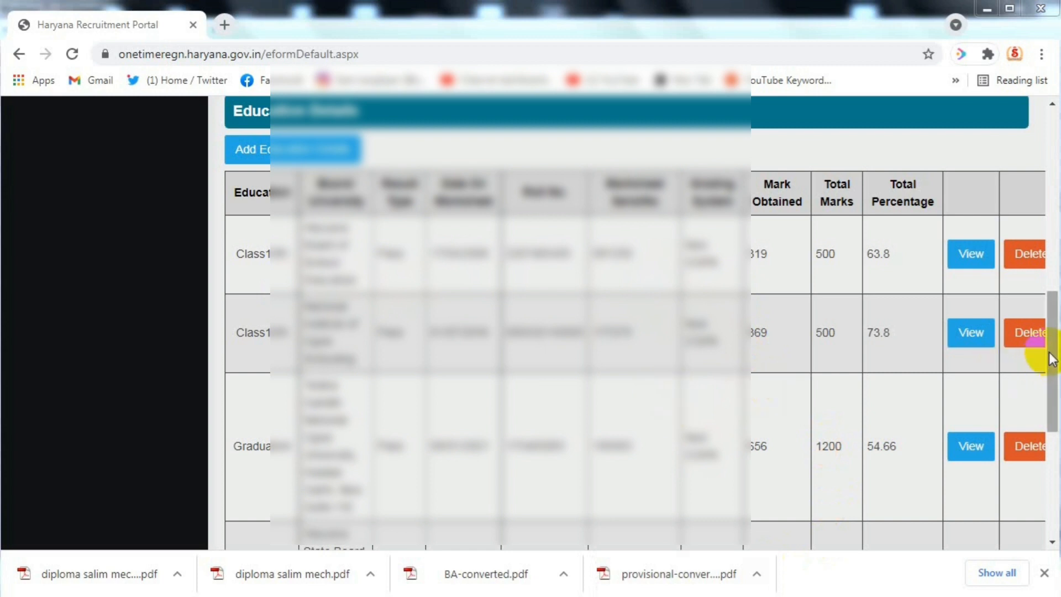
left_click_drag(1053, 359, 1049, 458)
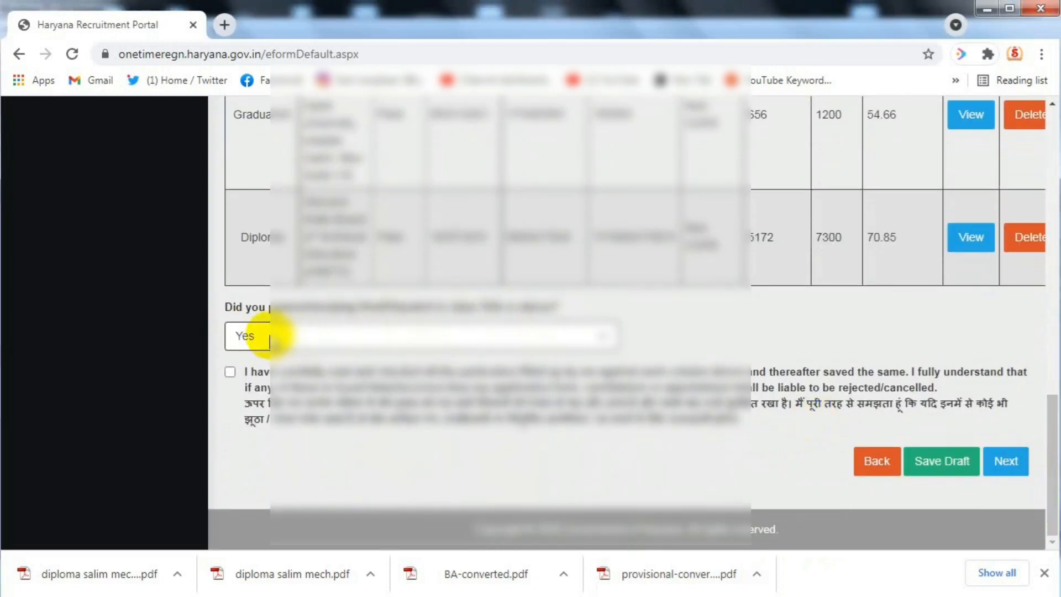
left_click(230, 372)
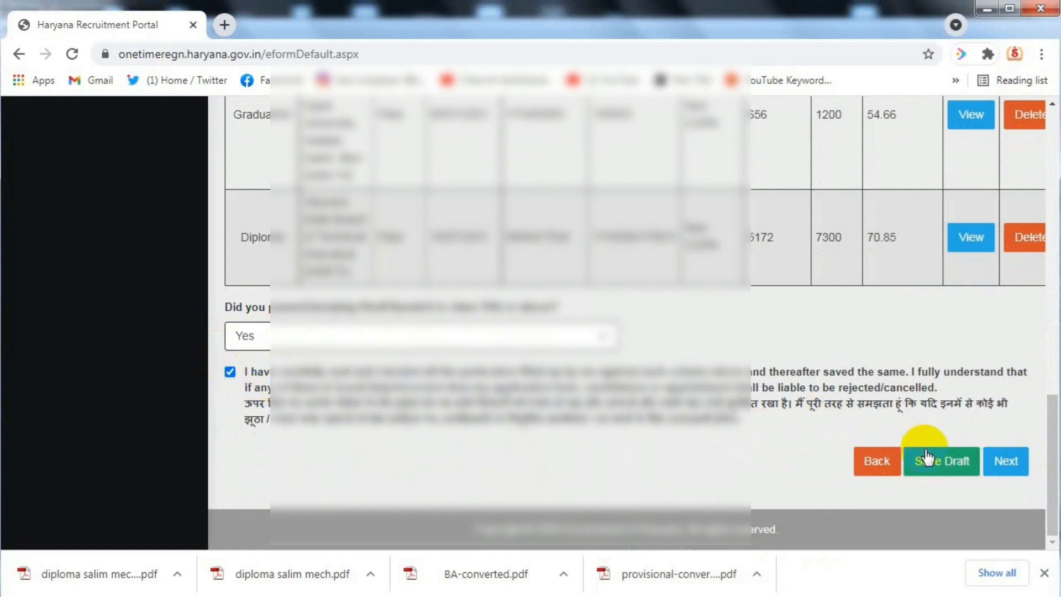
left_click(940, 466)
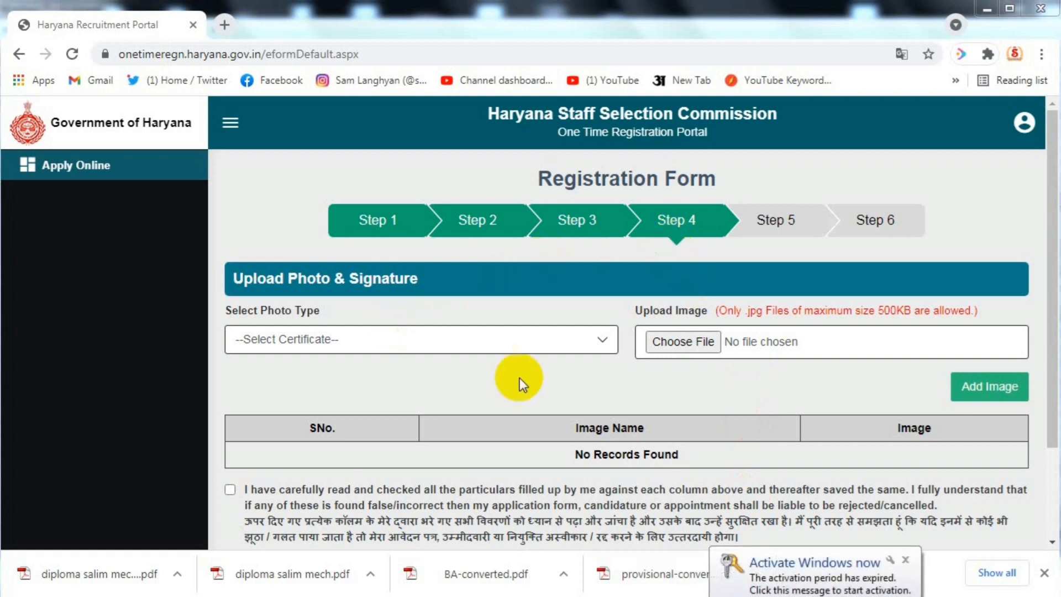
Choose the latest passport-size photograph type and pick the photo file from H: drive's 2021 folder
left_click(905, 561)
left_click(326, 342)
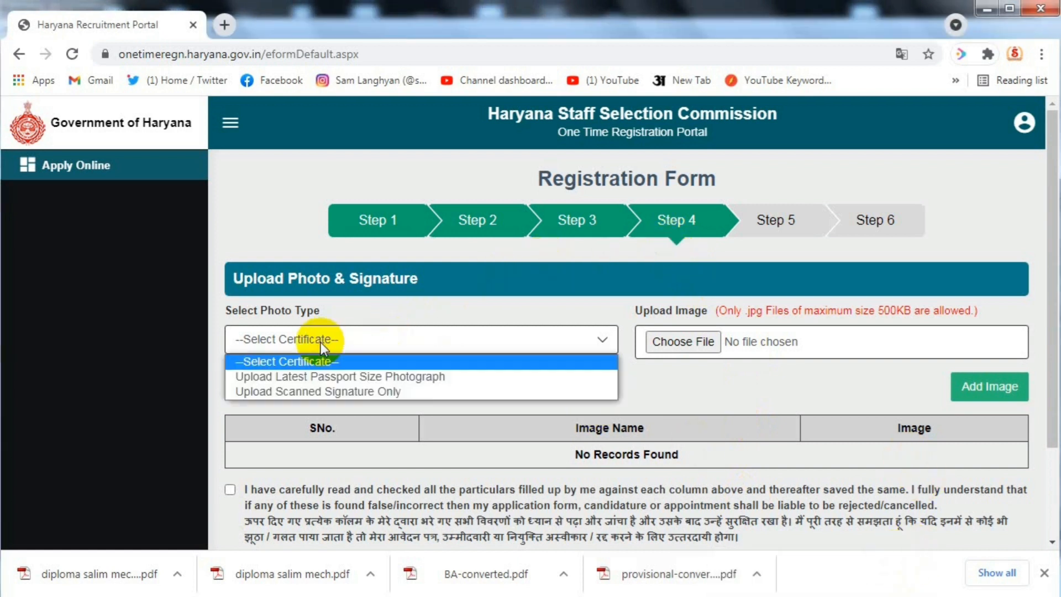
left_click(327, 377)
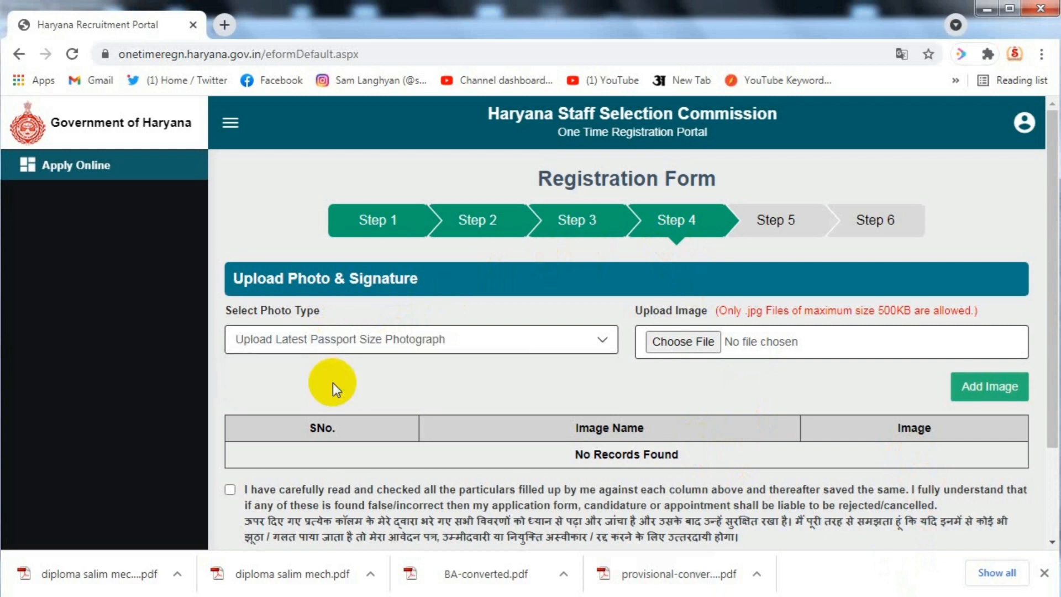
left_click(753, 355)
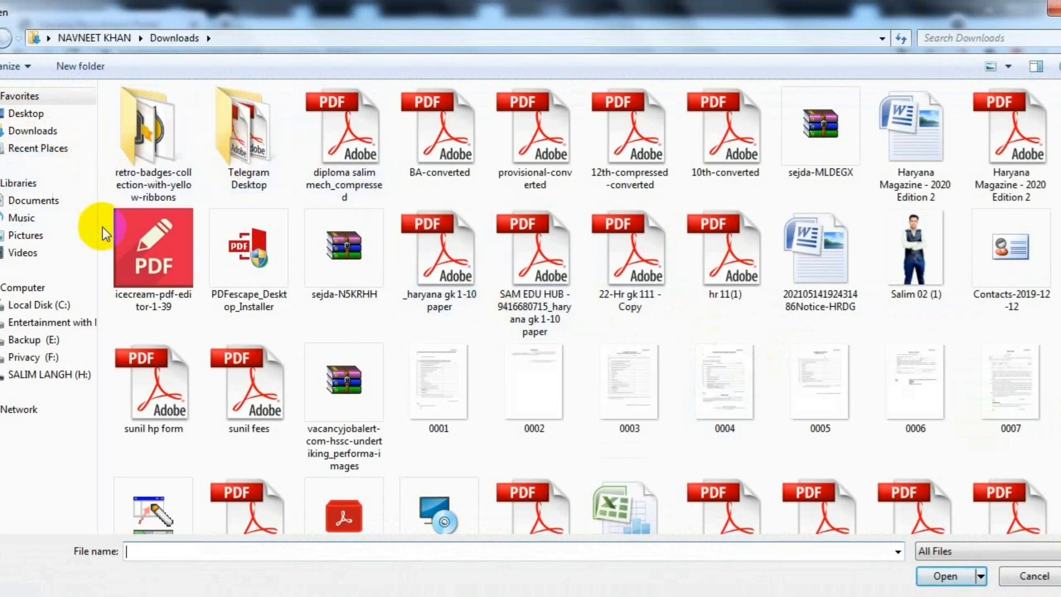
left_click(75, 374)
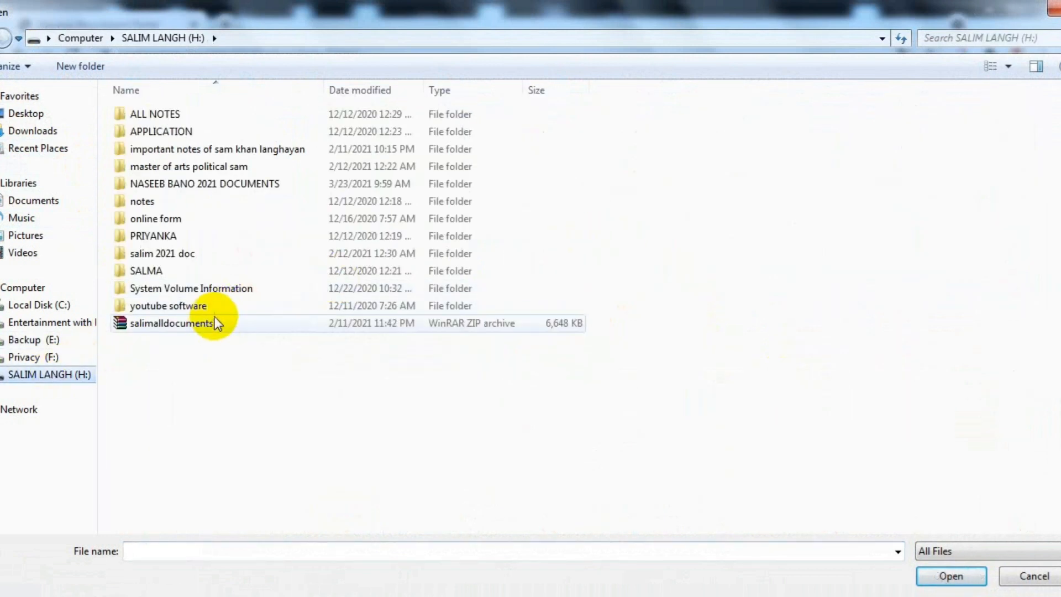
double_click(200, 254)
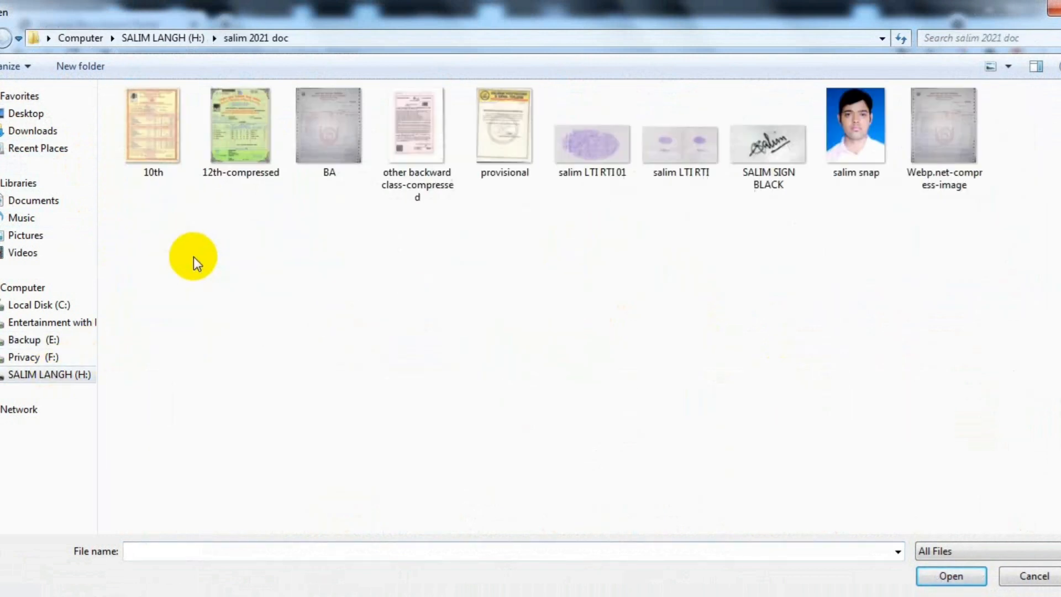
double_click(877, 101)
Add the photograph to the uploaded images and save the draft
left_click(993, 387)
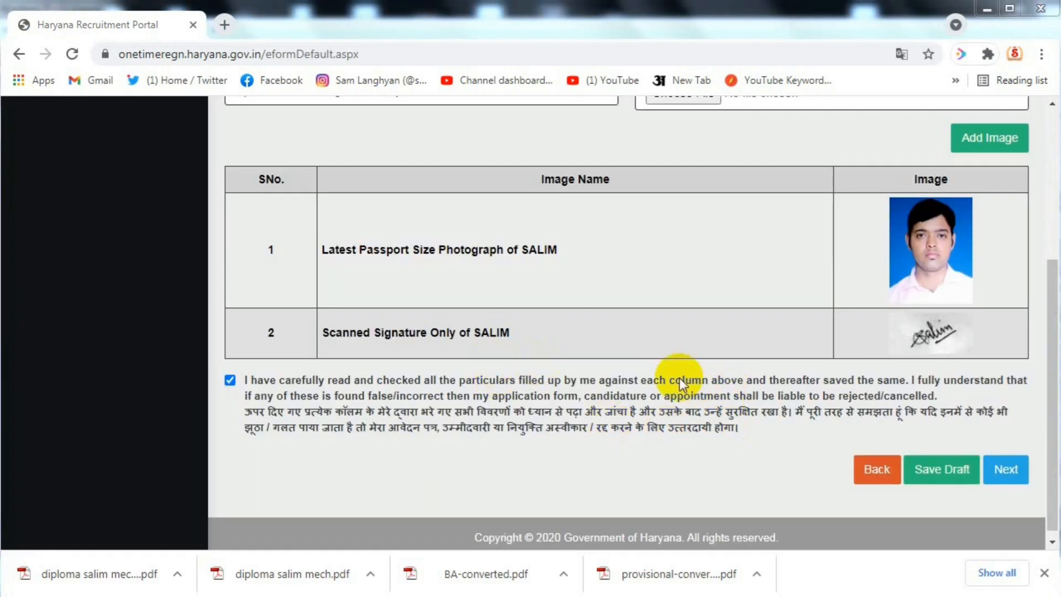
mouse_move(1051, 332)
left_mouse_down()
mouse_move(1037, 202)
mouse_move(1047, 237)
mouse_move(1042, 348)
left_mouse_up()
left_click(936, 461)
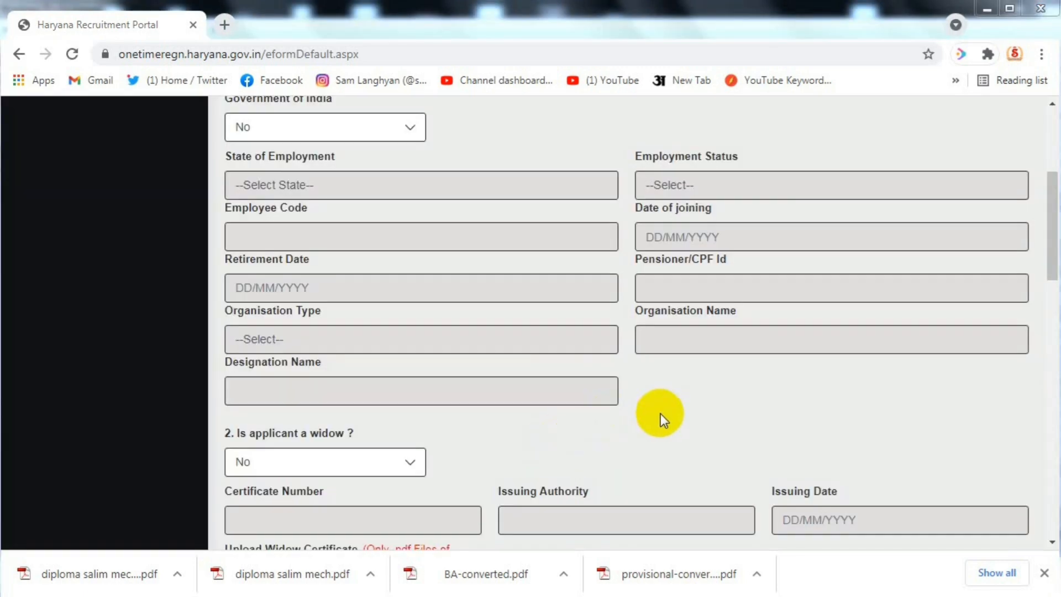
Answer Yes to the relative-in-government-employment question
left_click_drag(1047, 220, 1039, 155)
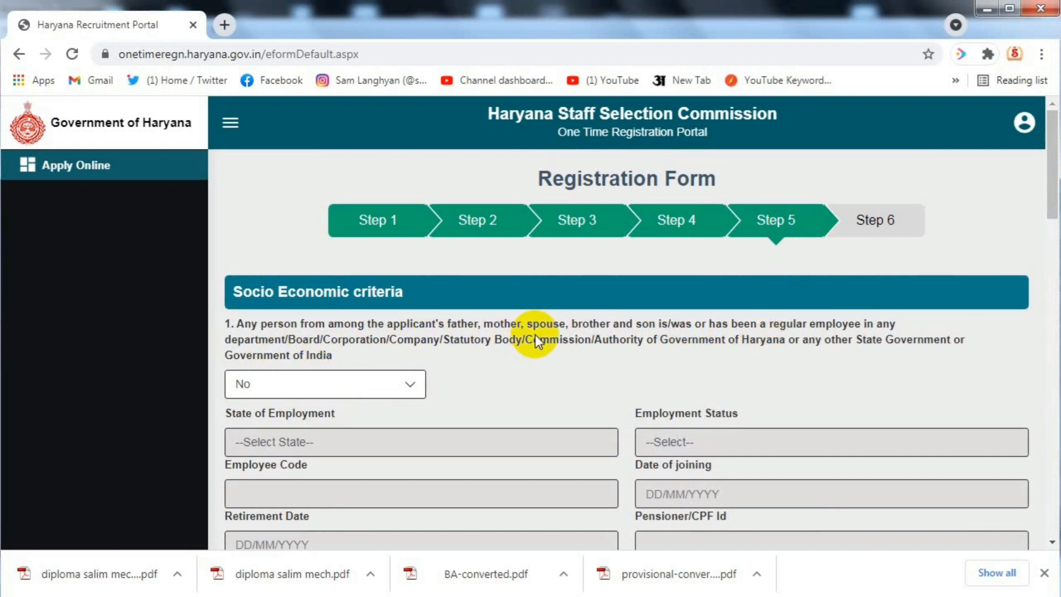
mouse_move(474, 596)
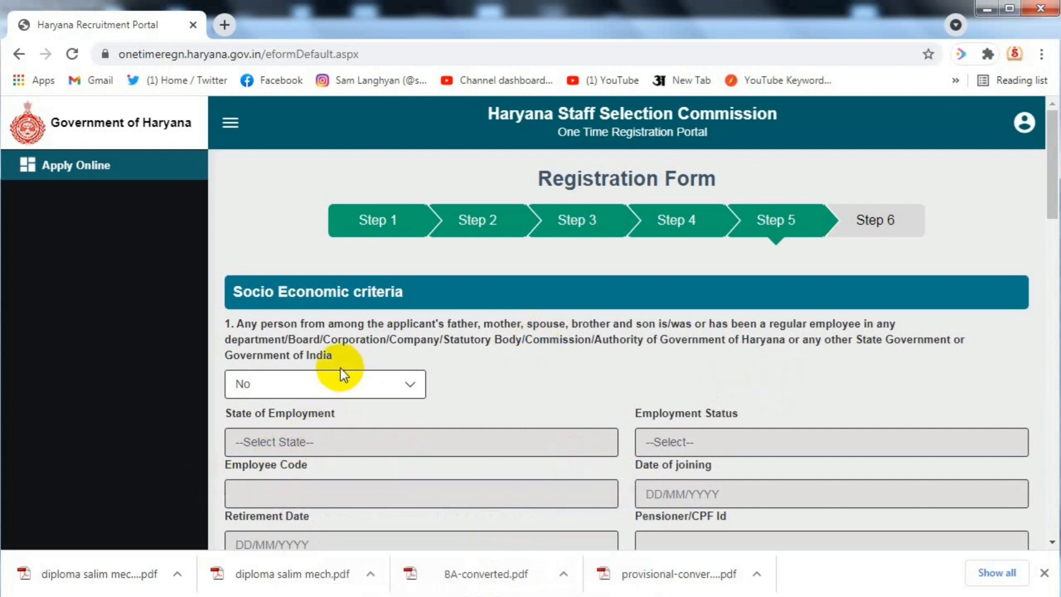
left_click(307, 383)
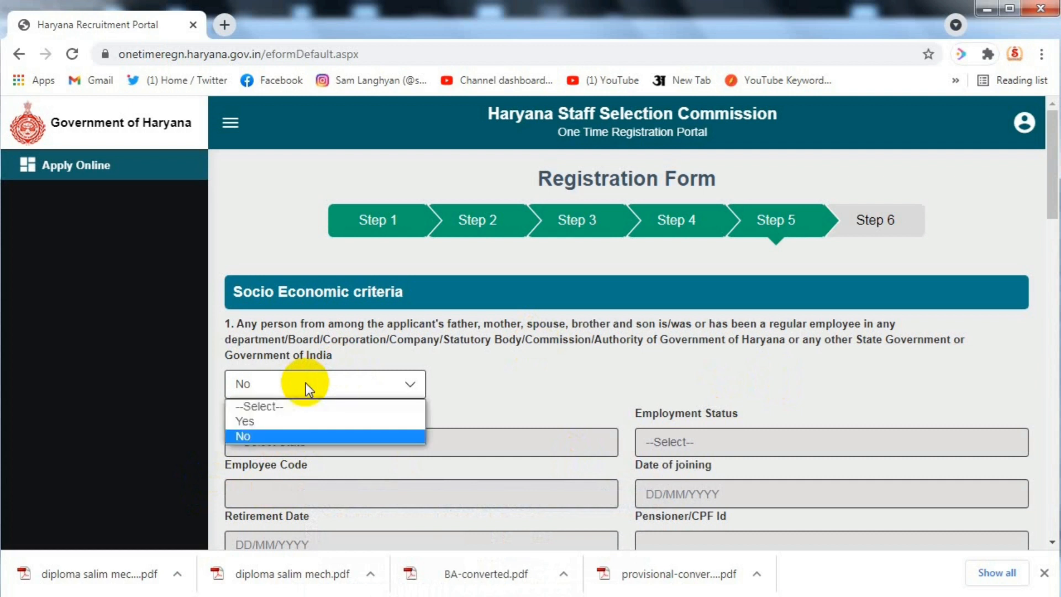
left_click(274, 423)
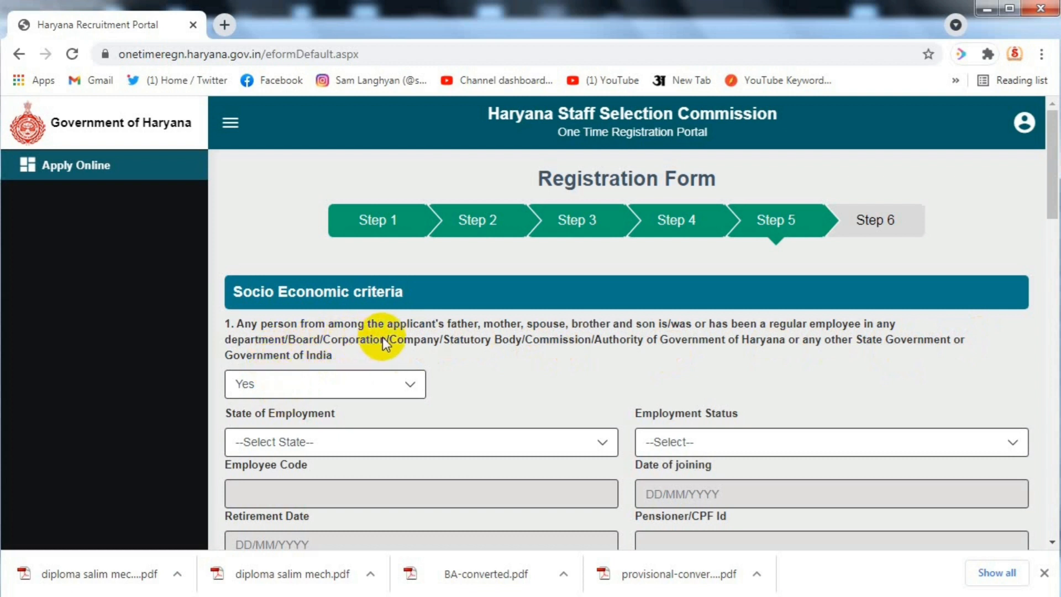
Set State of Employment to HARYANA and Employment Status to Currently Serving
left_click(337, 443)
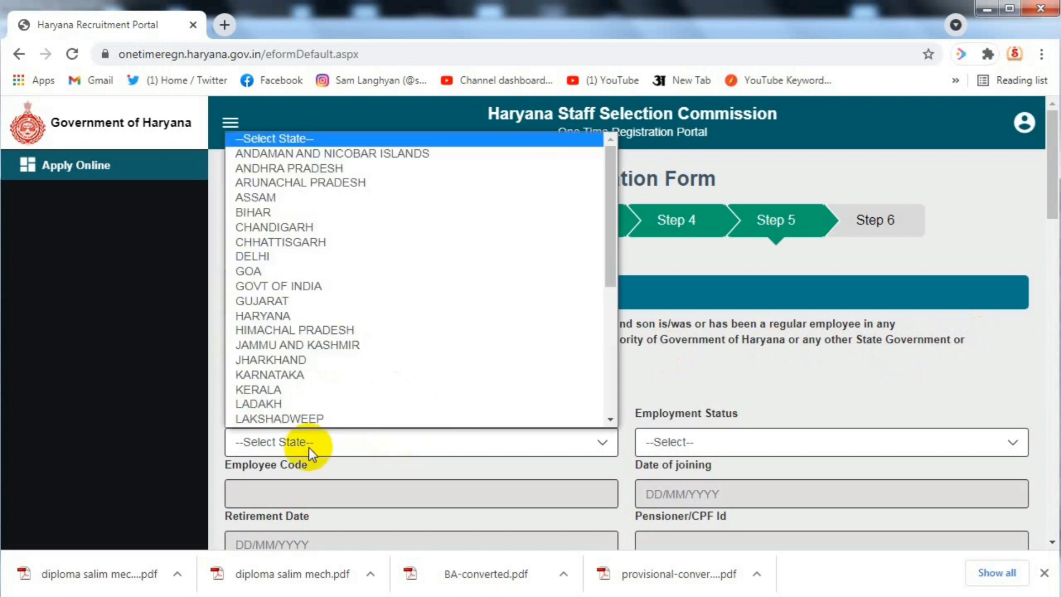
scroll(325, 272, "down", 1)
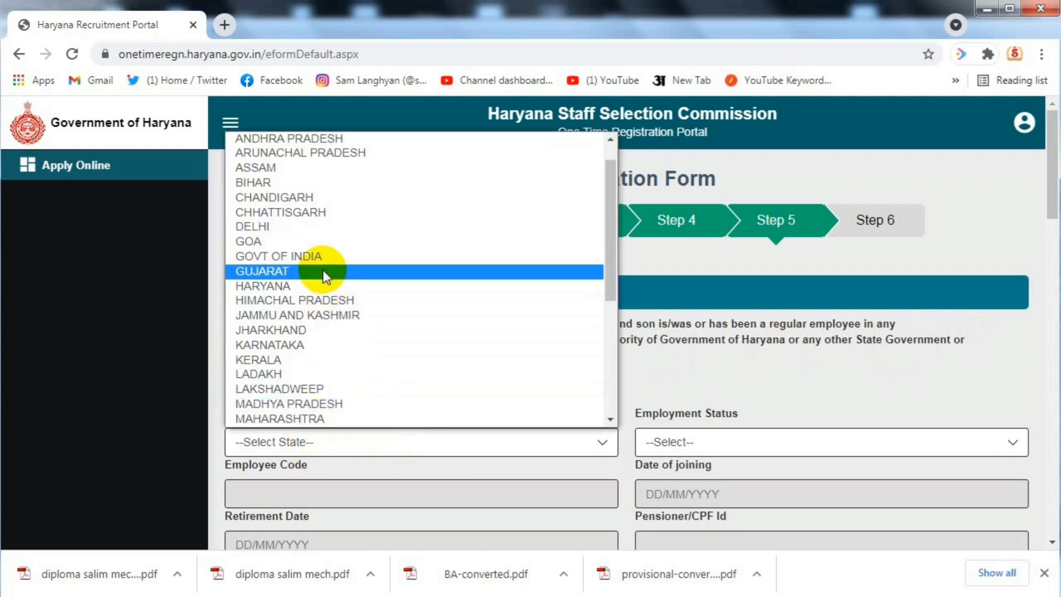
left_click(273, 286)
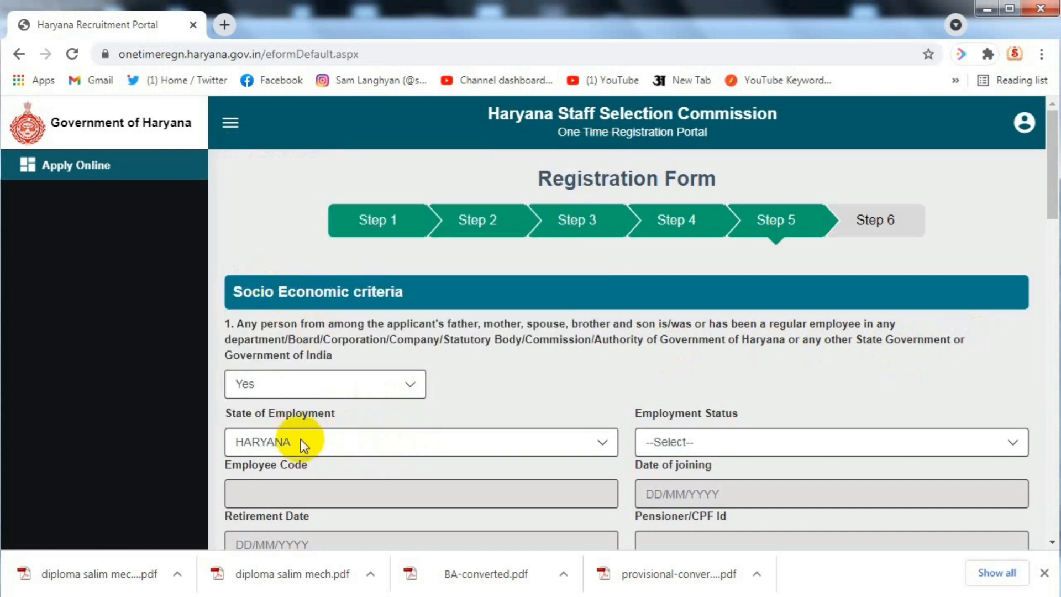
left_click(732, 445)
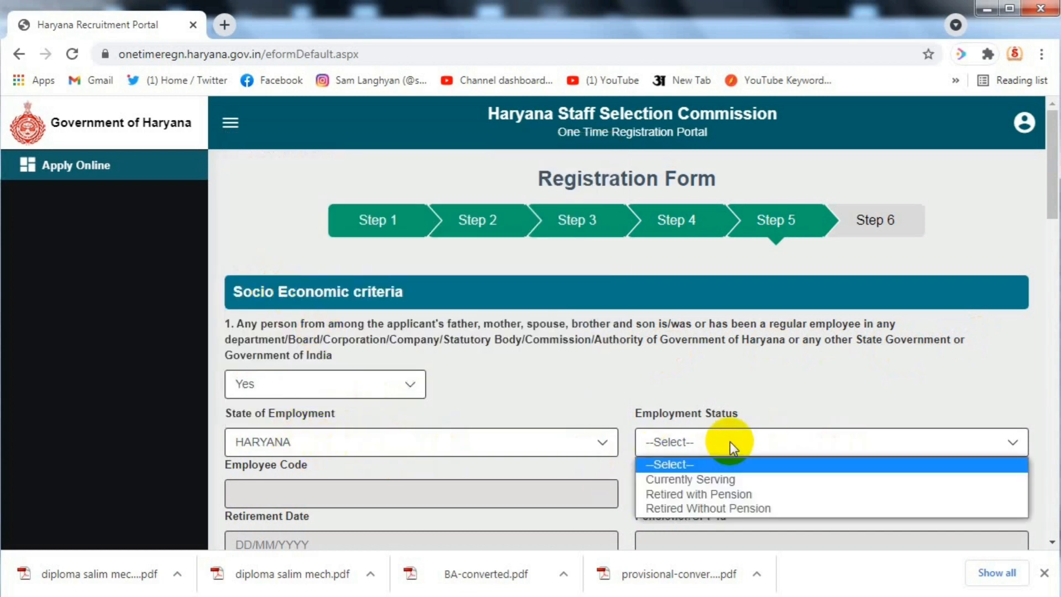
left_click(721, 478)
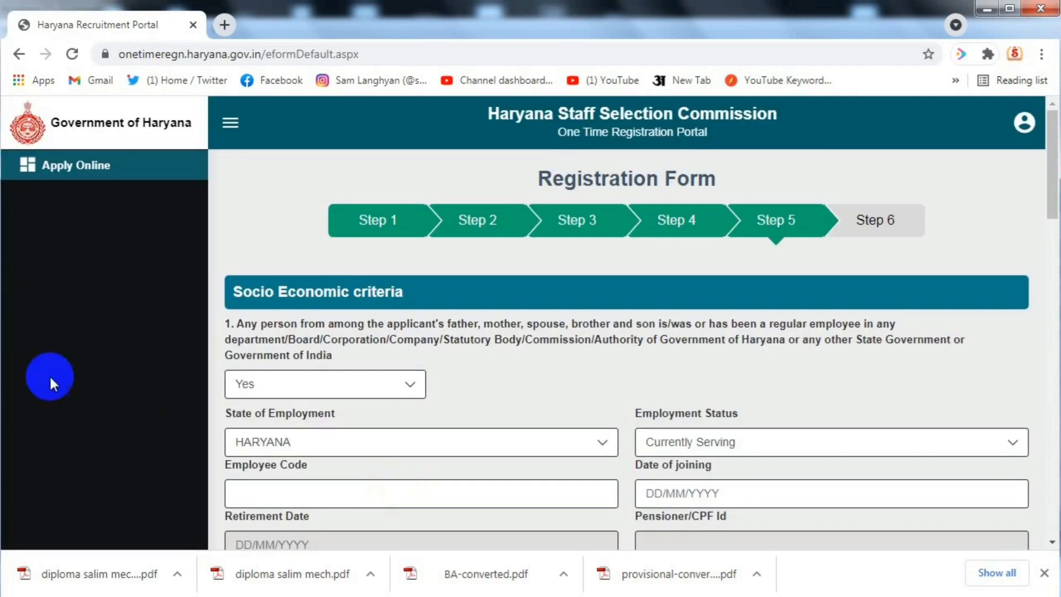
scroll(356, 488, "down", 1)
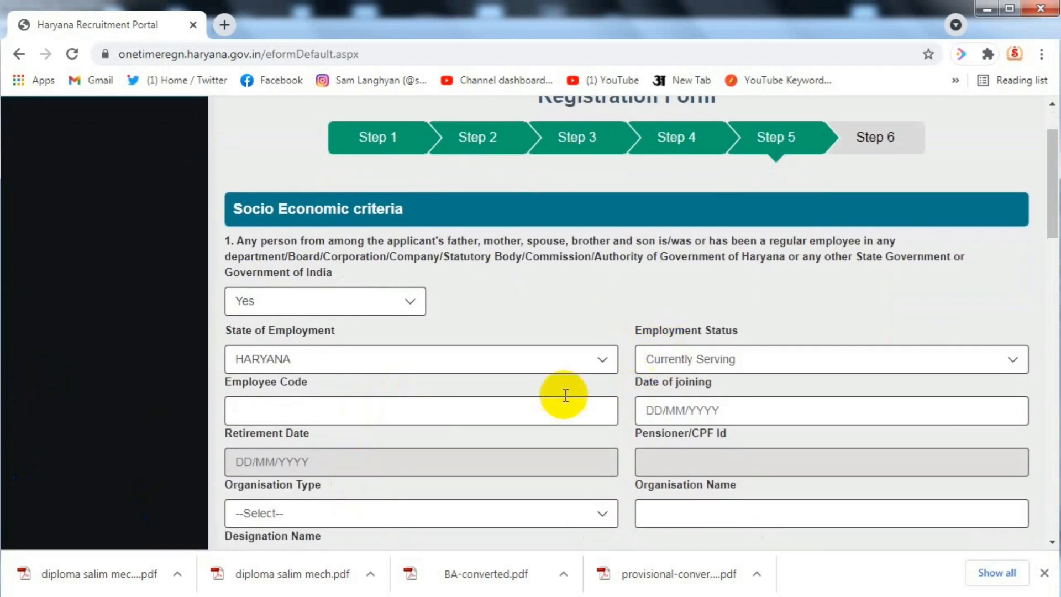
left_click(313, 414)
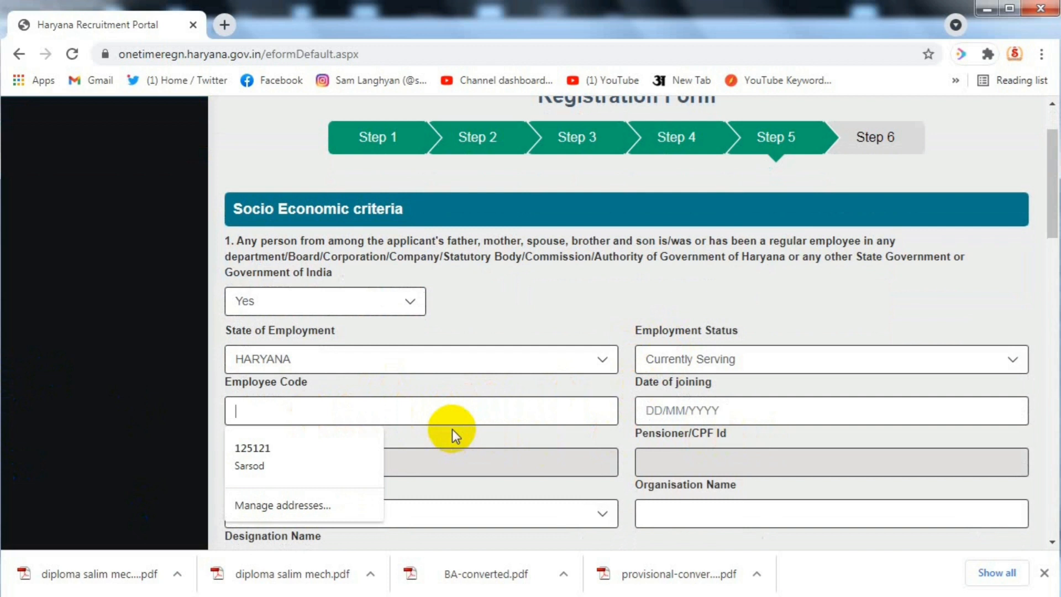
scroll(452, 428, "down", 5)
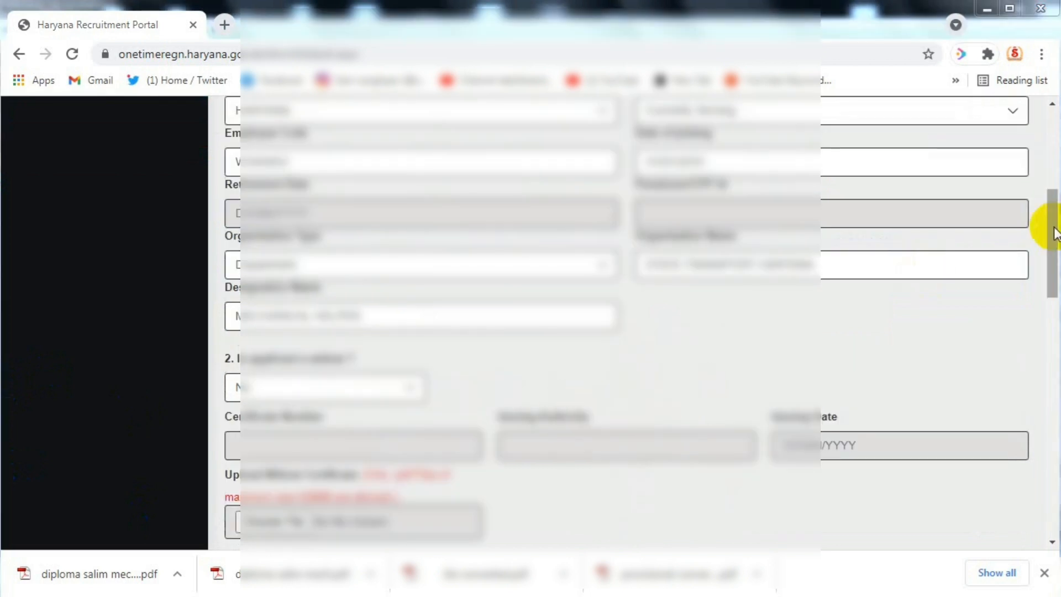
scroll(1043, 228, "down", 1)
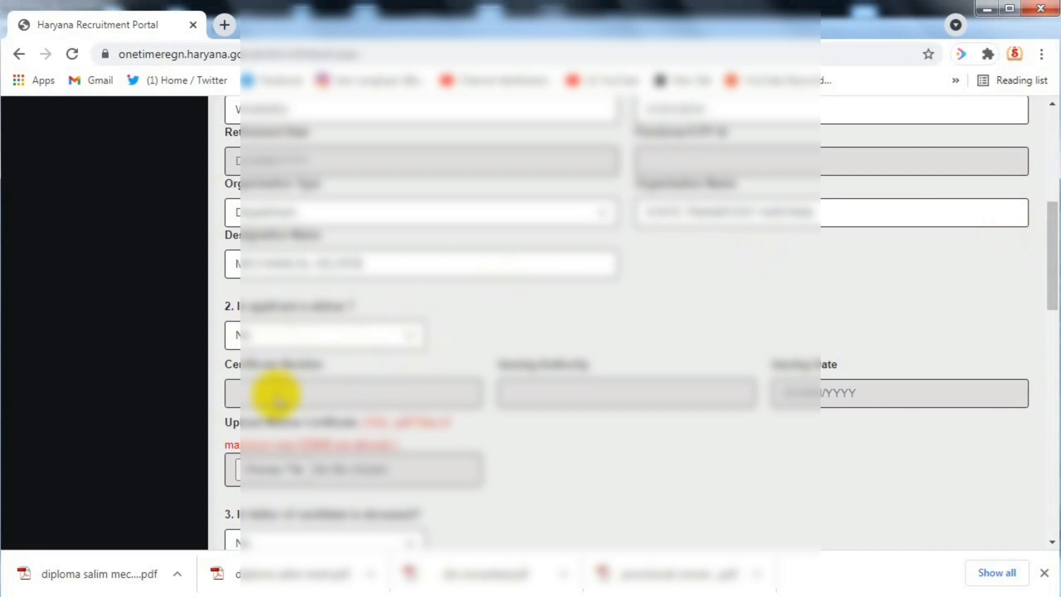
mouse_move(1049, 265)
left_mouse_down()
mouse_move(1048, 390)
mouse_move(1042, 335)
left_mouse_up()
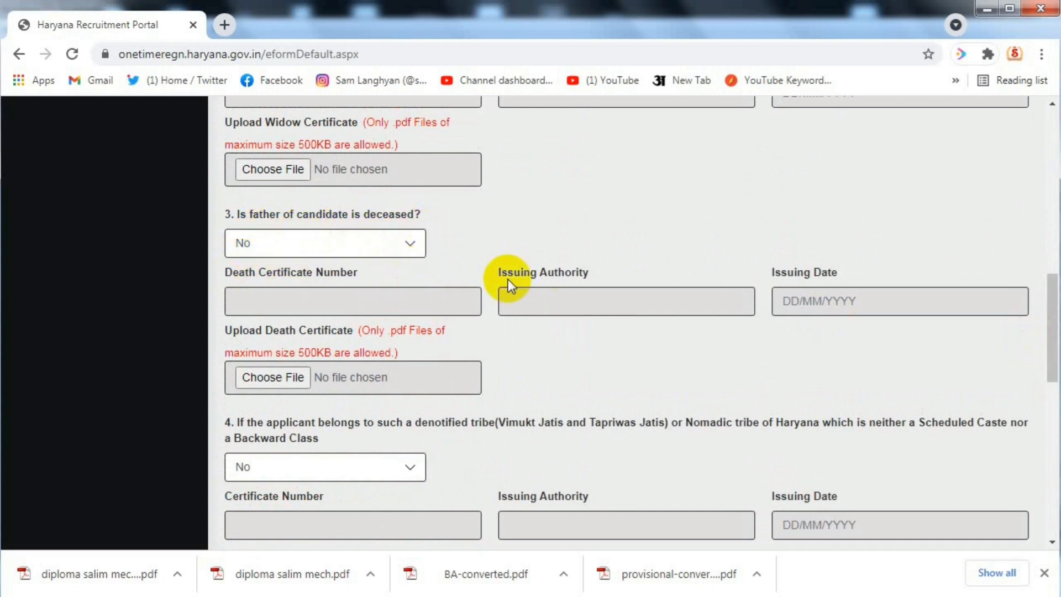
left_click_drag(1049, 303, 1045, 355)
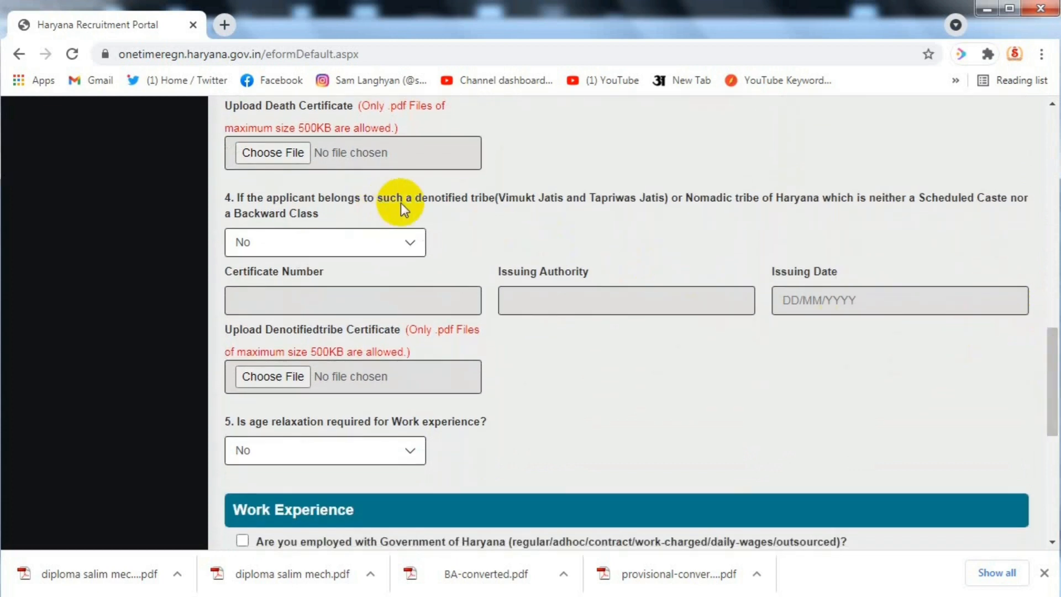
left_click_drag(1046, 372, 1047, 425)
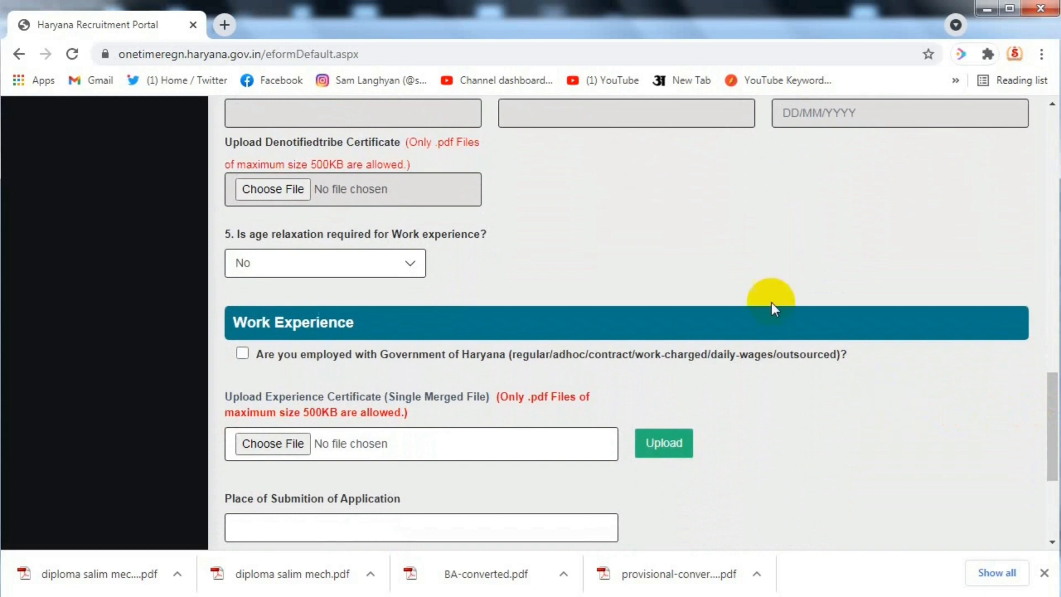
mouse_move(1046, 426)
left_mouse_down()
mouse_move(1055, 264)
mouse_move(1056, 429)
left_mouse_up()
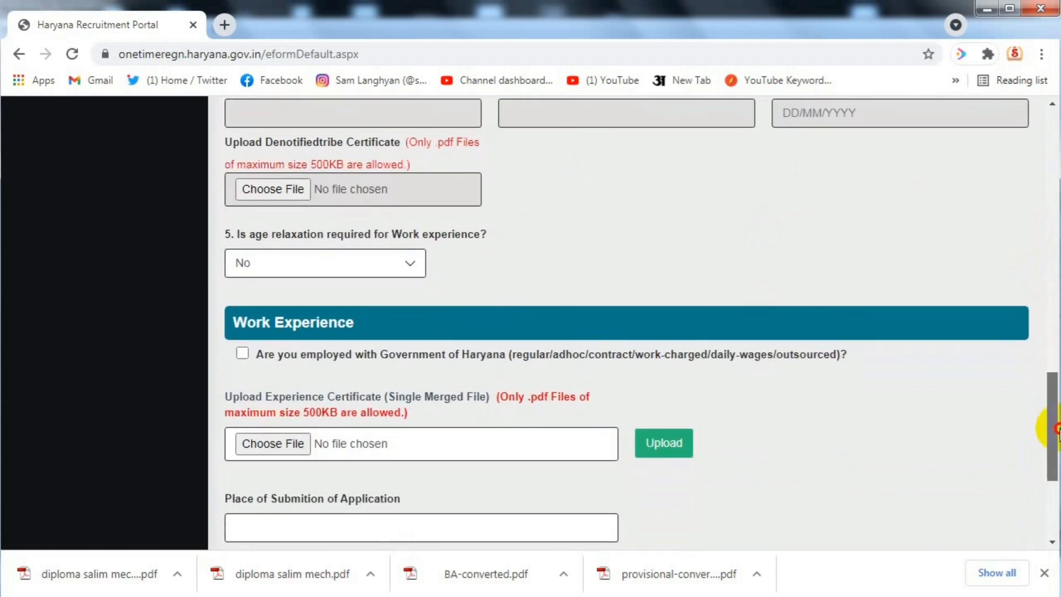
left_click(408, 266)
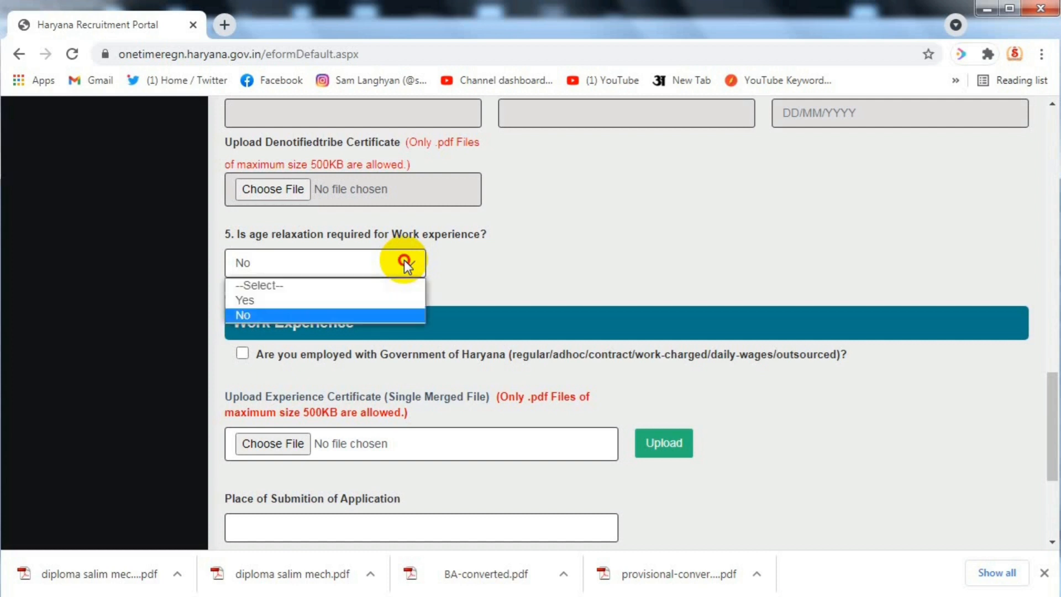
left_click(262, 314)
scroll(801, 271, "down", 2)
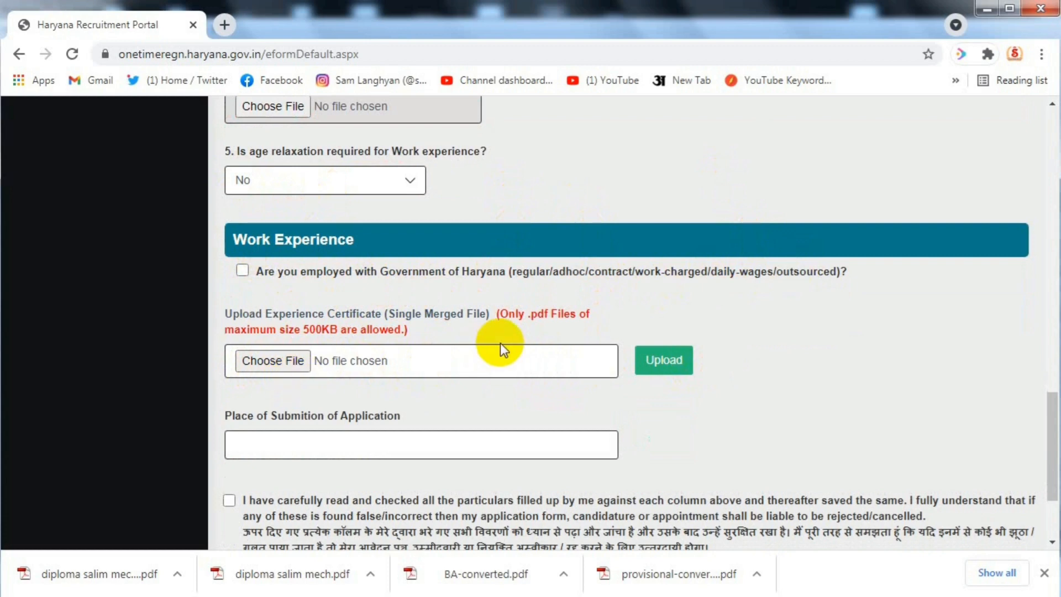
Enter HISAR as Place of Submission after the missing-place warning, and save the draft
scroll(491, 349, "down", 1)
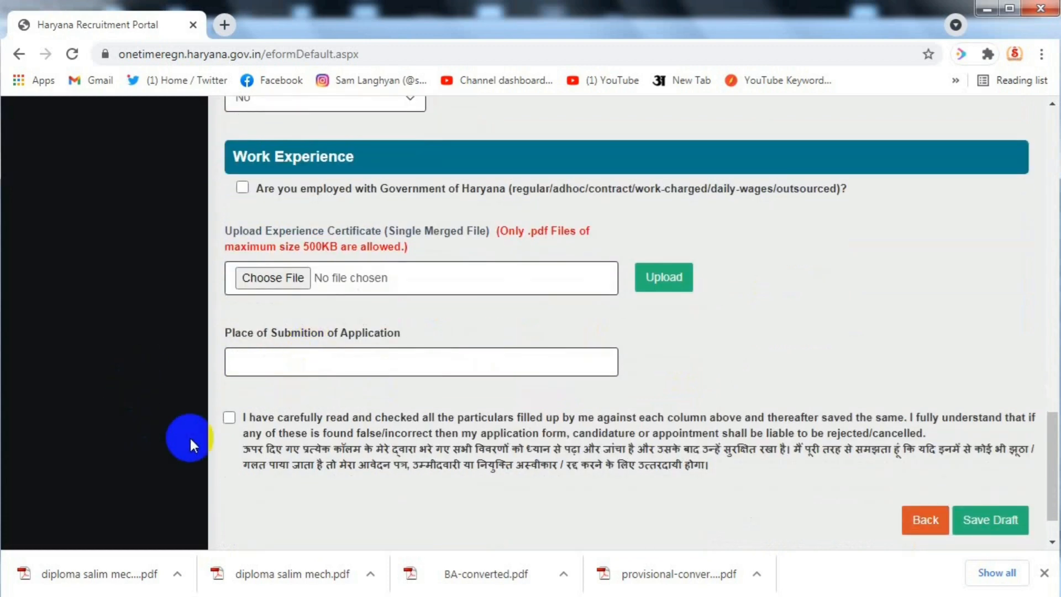
scroll(628, 419, "up", 15)
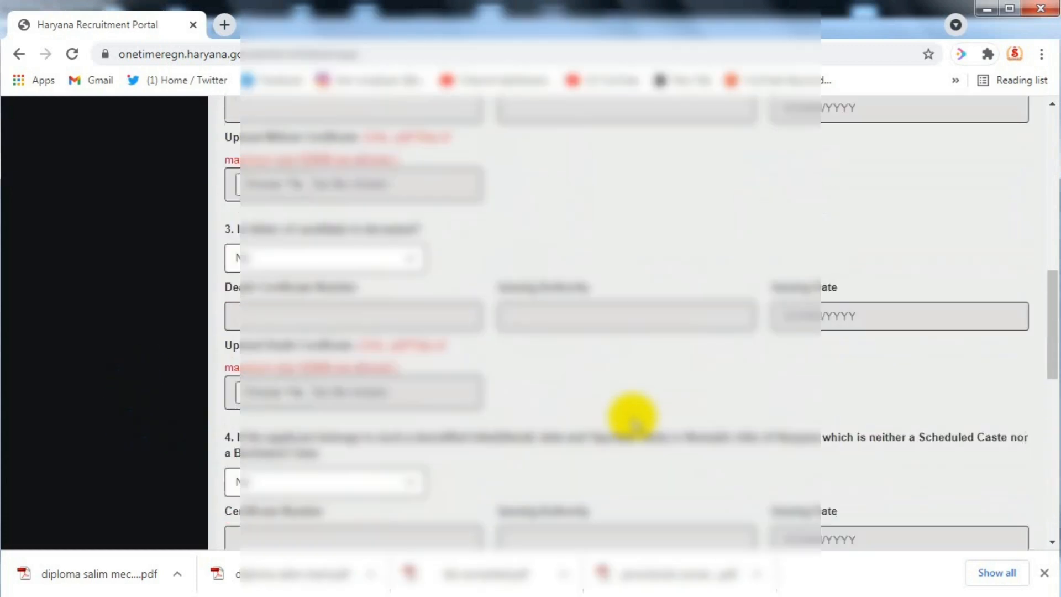
scroll(630, 414, "down", 15)
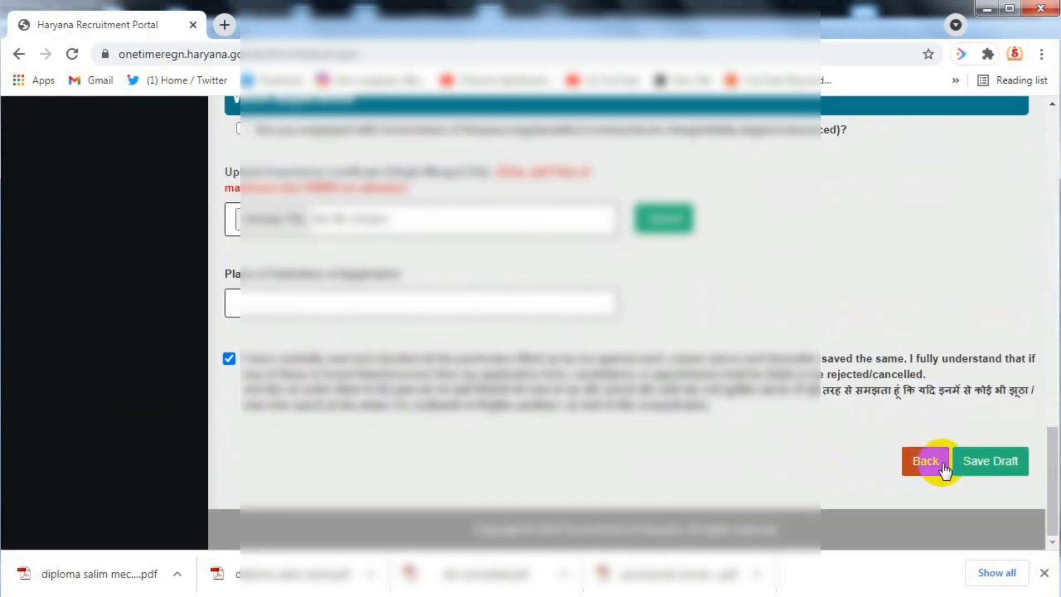
left_click(994, 467)
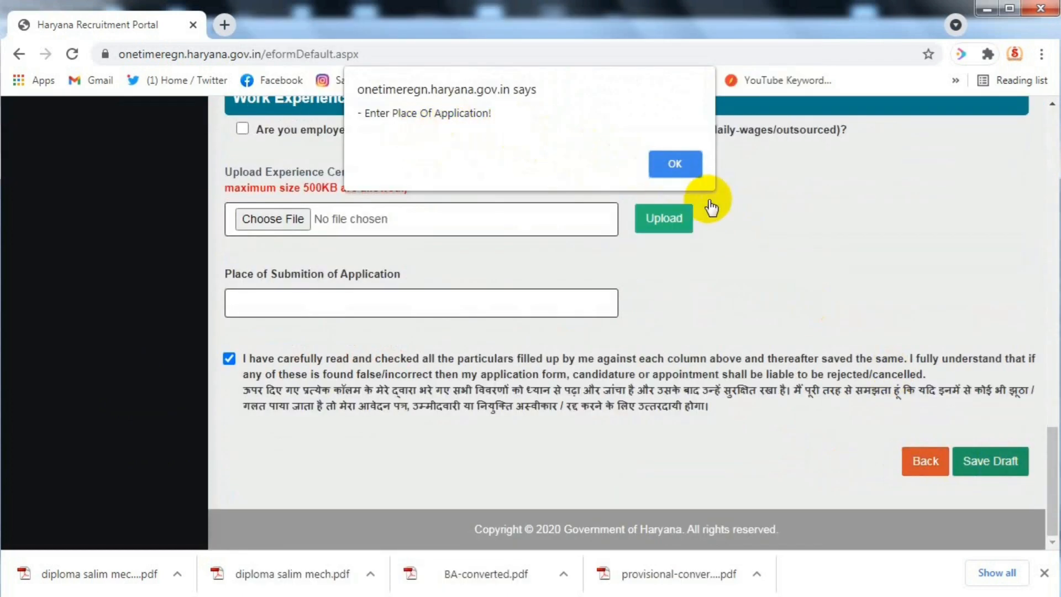
left_click(675, 165)
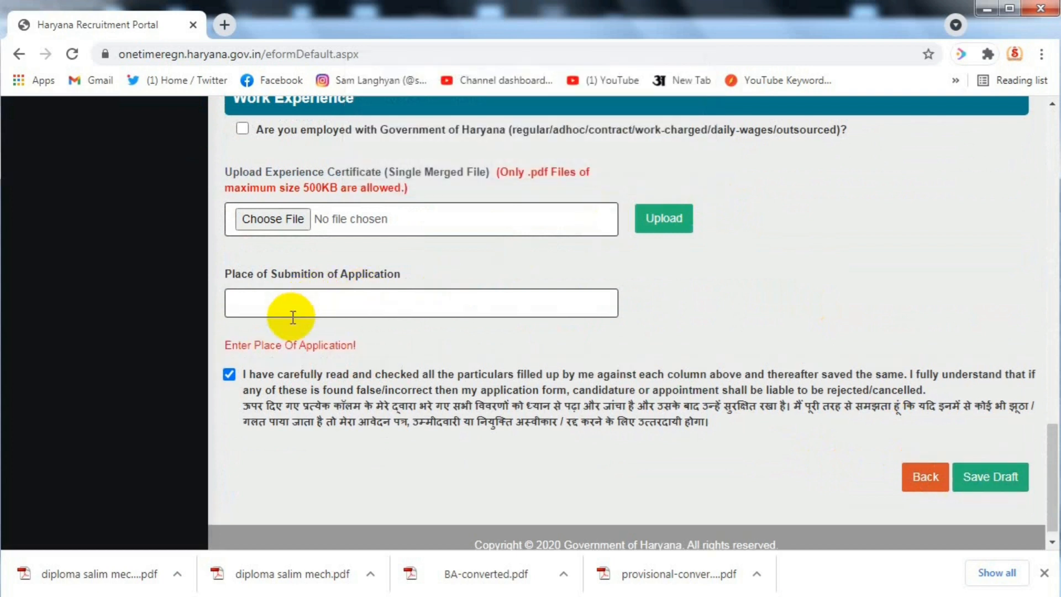
type("HISAR")
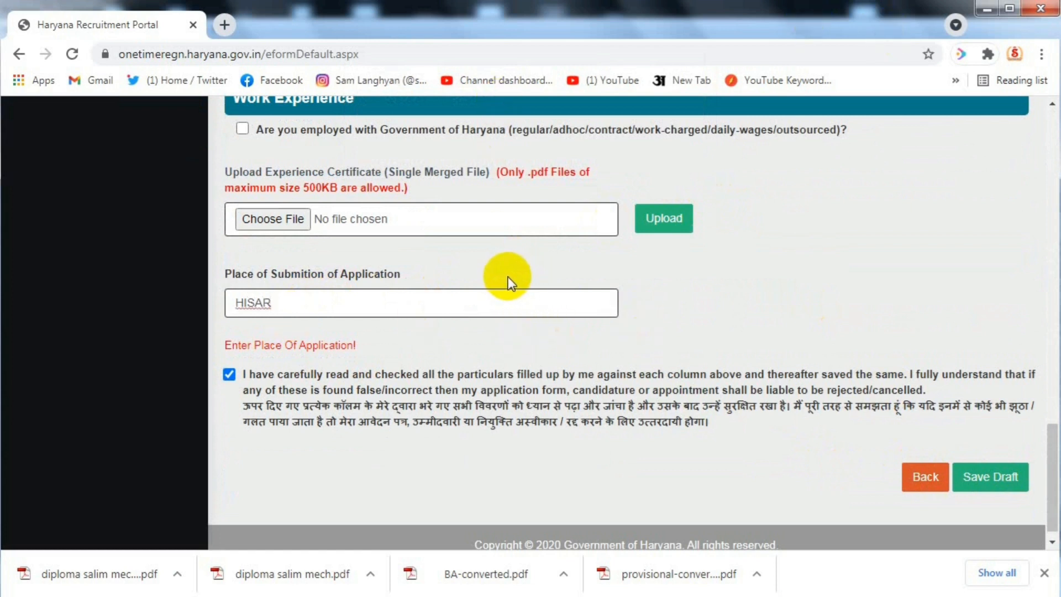
left_click(1020, 478)
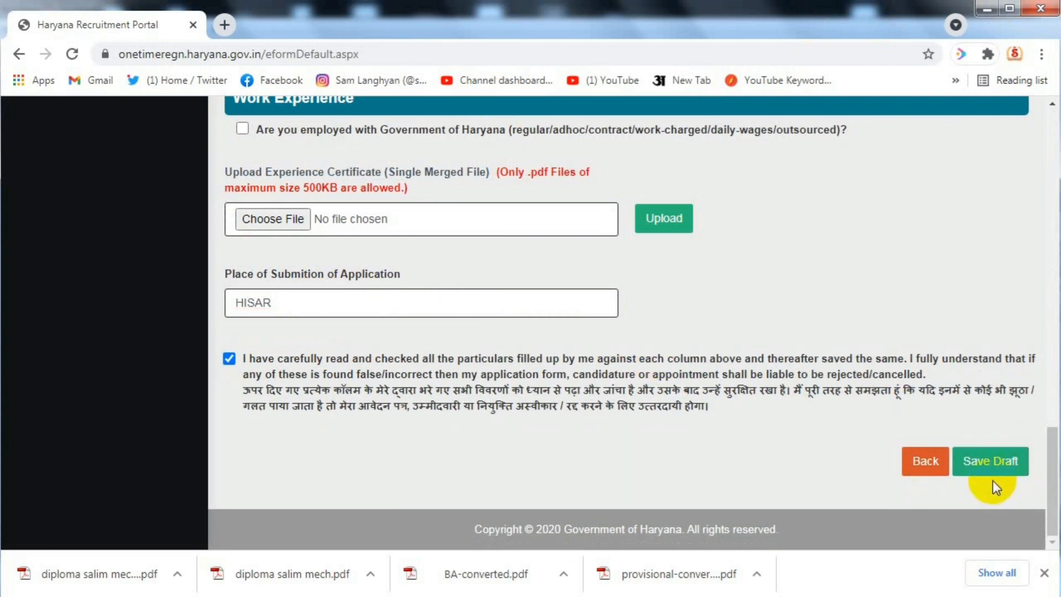
Save the Step 5 draft including the QH TALBROS LTD. work experience entry
left_click(994, 460)
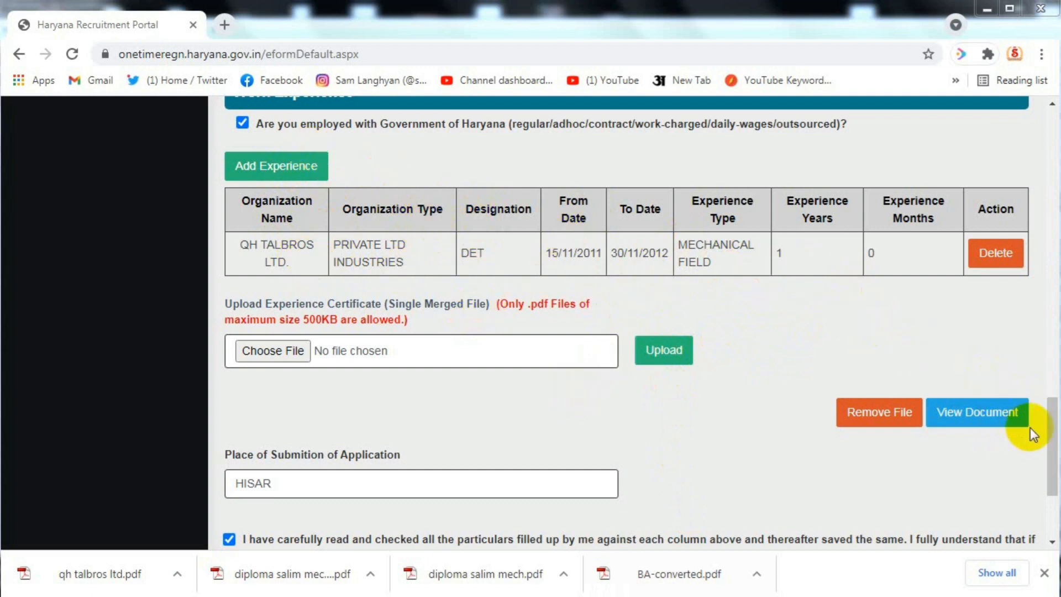
mouse_move(1053, 431)
left_mouse_down()
mouse_move(1051, 422)
mouse_move(1052, 450)
left_mouse_up()
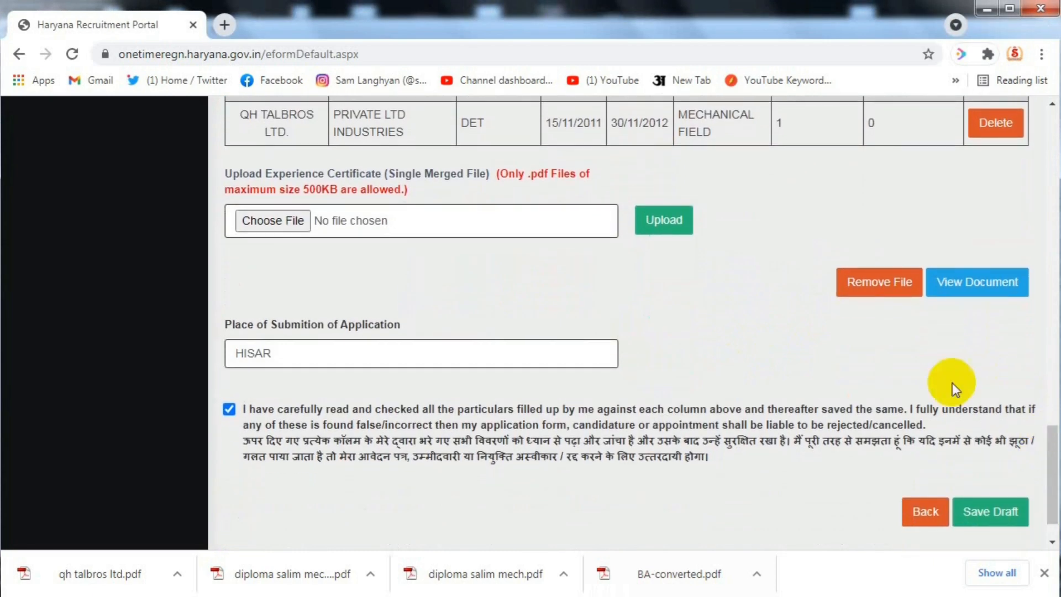
scroll(1054, 431, "up", 2)
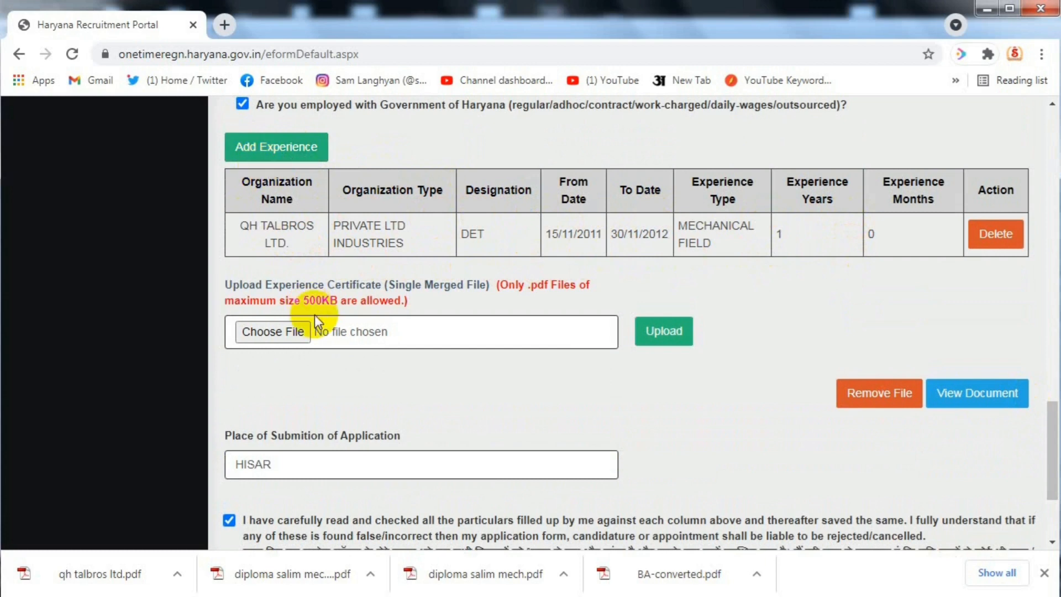
scroll(446, 387, "down", 1)
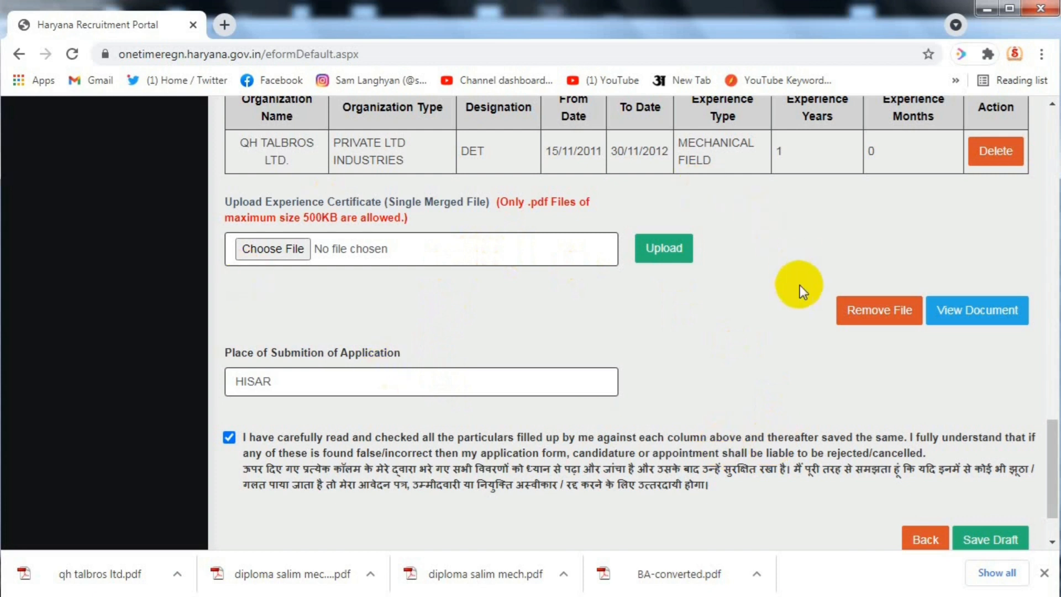
left_click(874, 321)
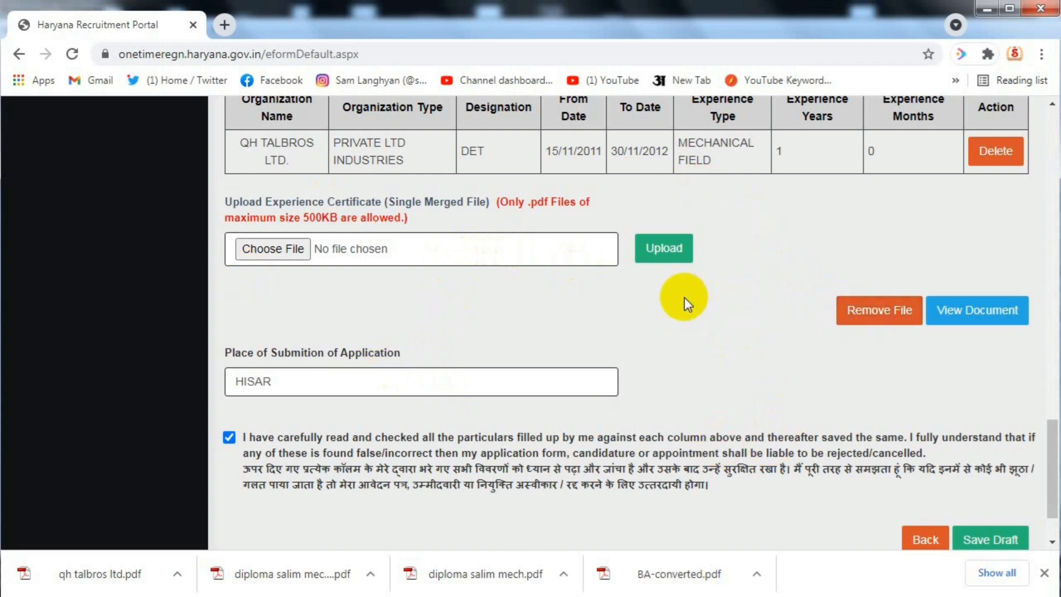
scroll(907, 424, "down", 1)
left_click(974, 463)
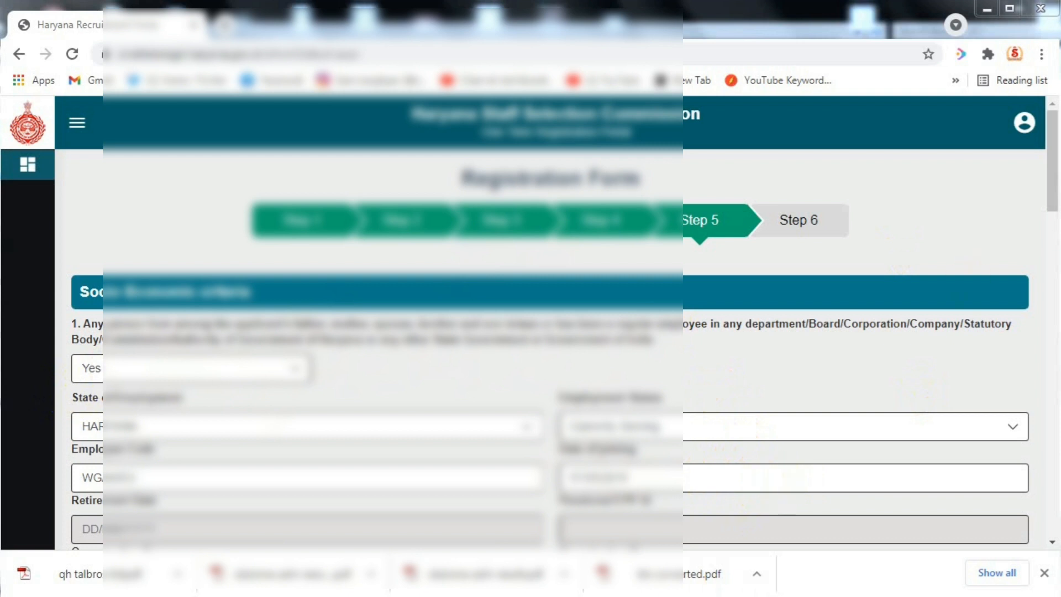
left_click_drag(1052, 119, 1043, 390)
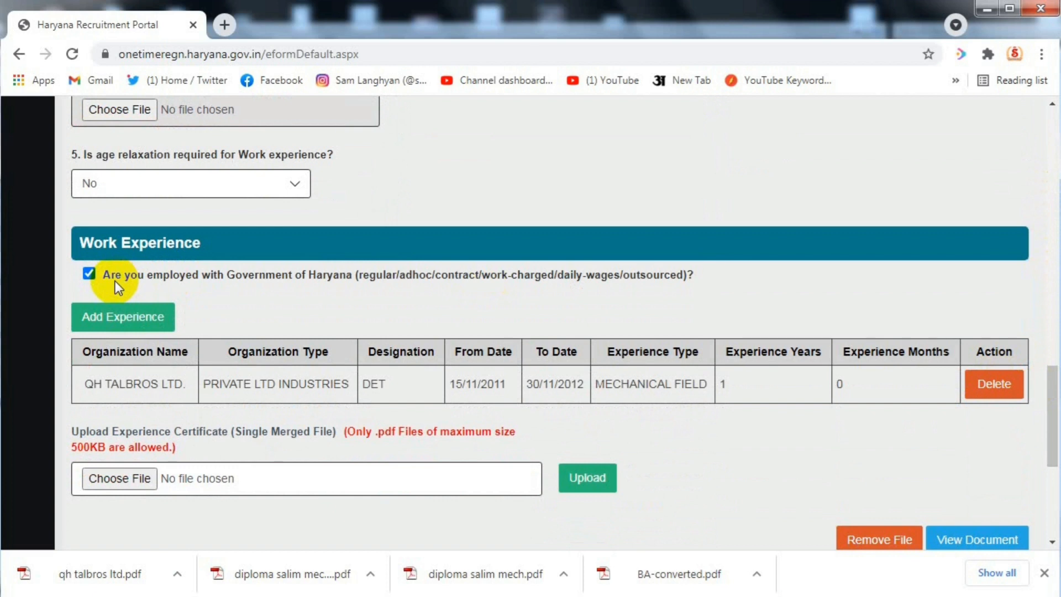
scroll(224, 316, "down", 2)
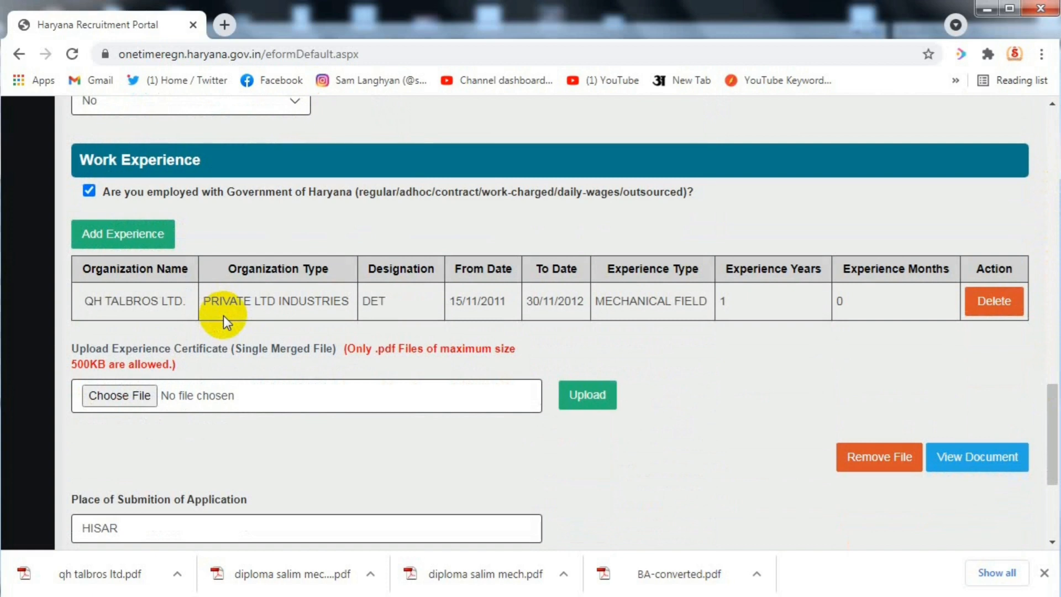
scroll(223, 316, "down", 2)
scroll(223, 316, "up", 2)
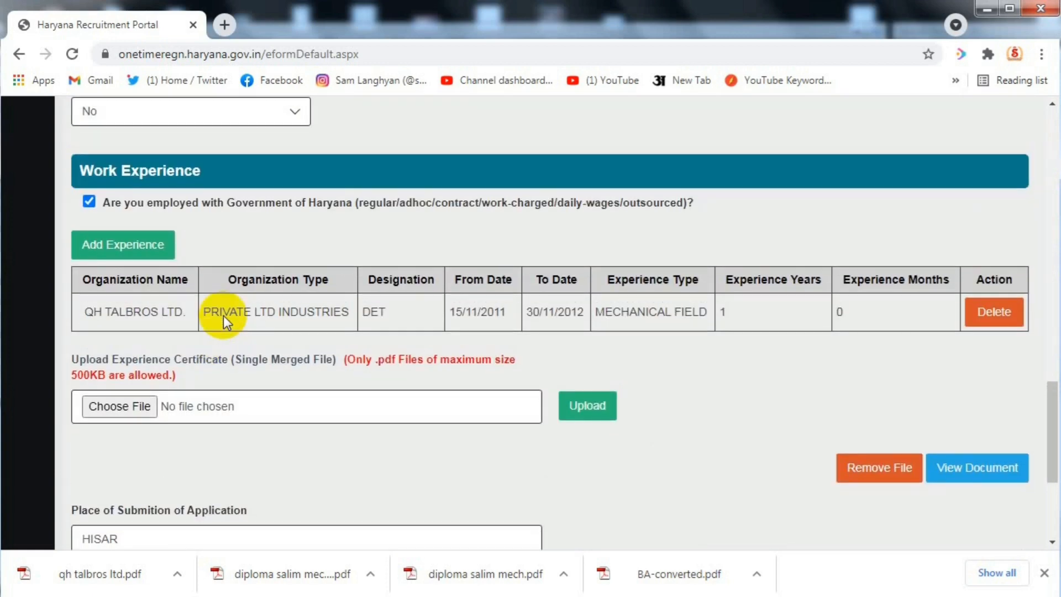
scroll(224, 316, "up", 20)
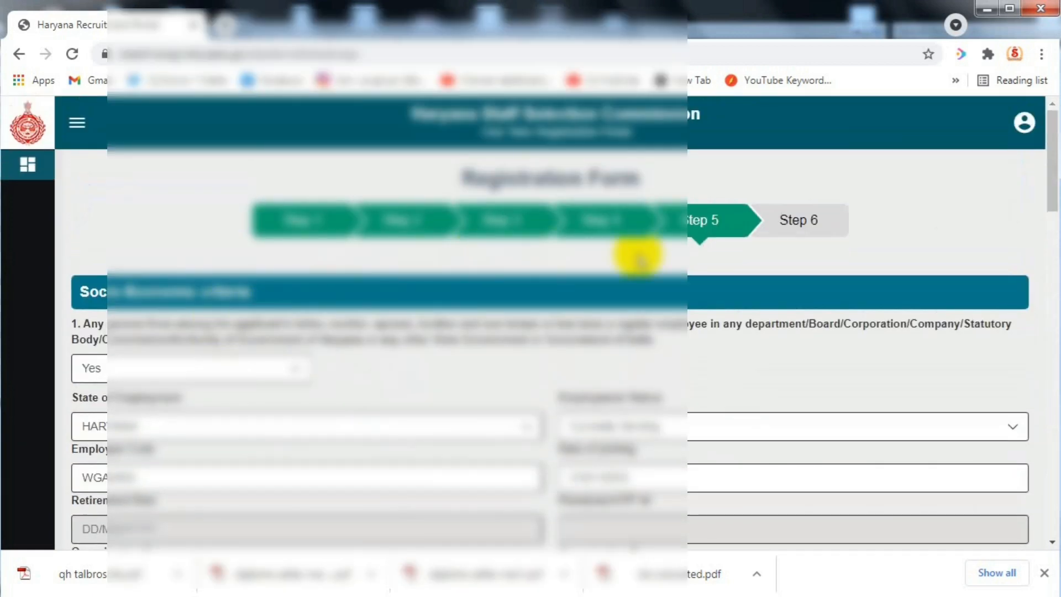
left_click(786, 226)
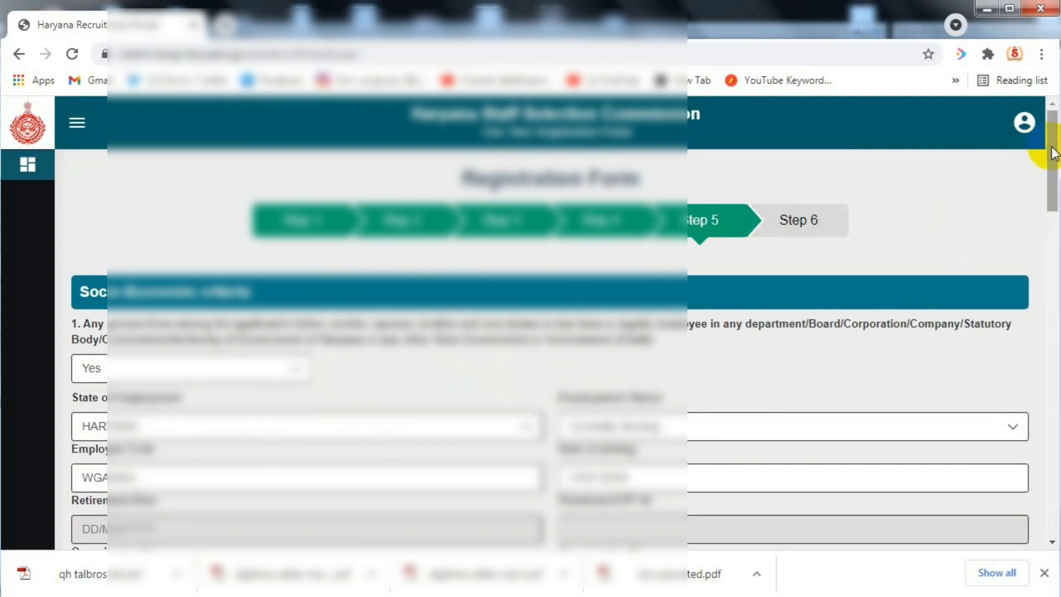
left_click_drag(1053, 155, 1013, 490)
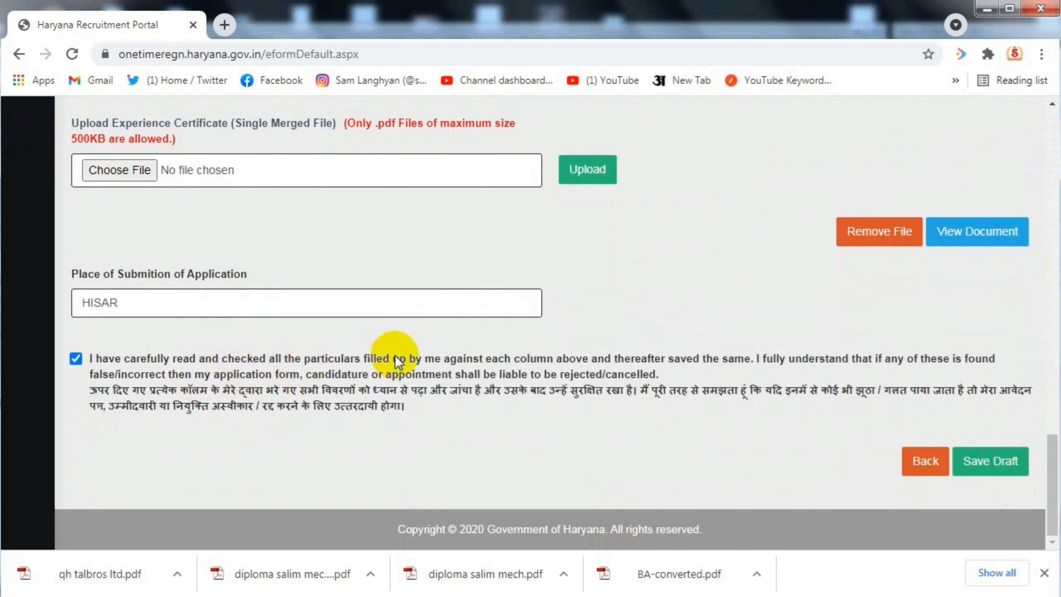
scroll(386, 362, "up", 1)
scroll(386, 368, "up", 15)
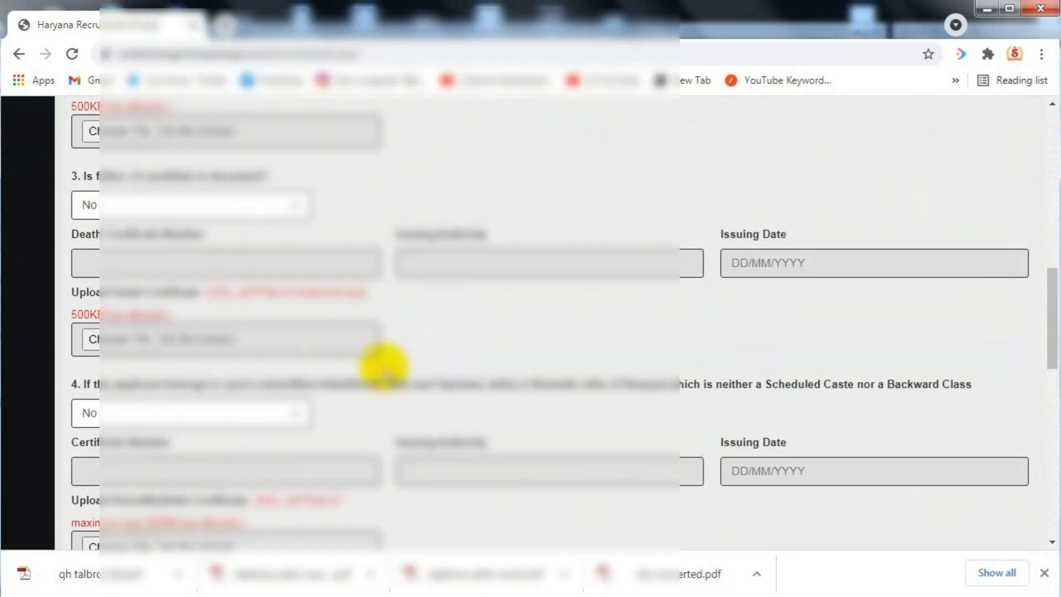
scroll(383, 368, "up", 7)
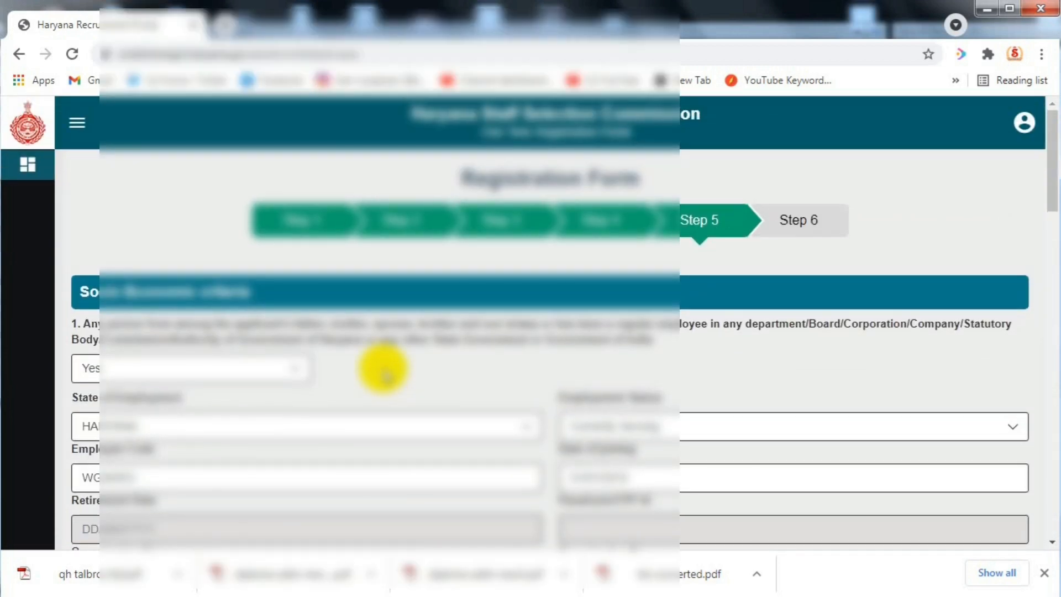